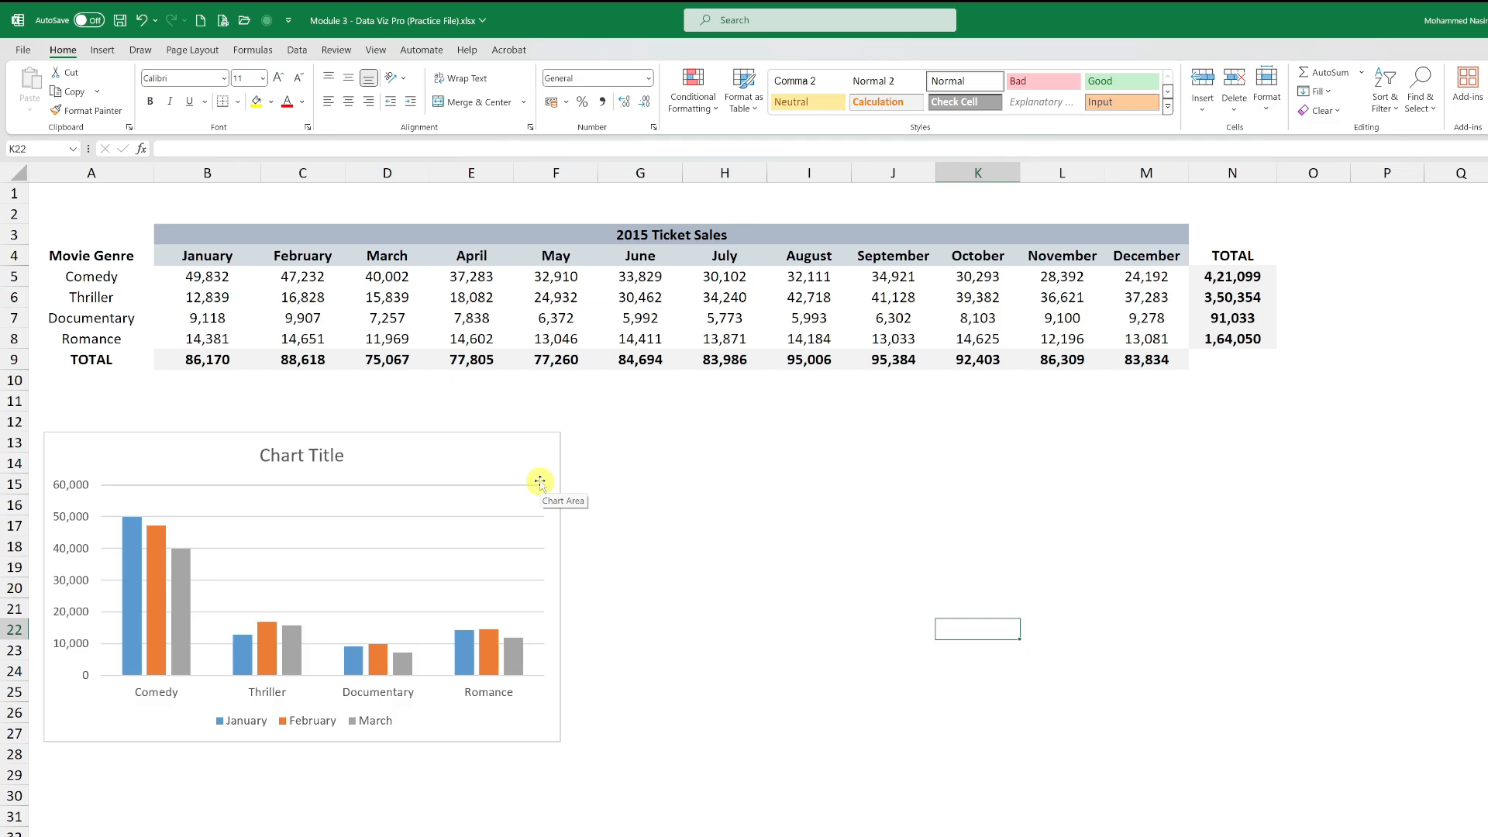
# Step: Open the formatting options for the column chart's chart area, leaving the chart deselected
pyautogui.click(493, 475)
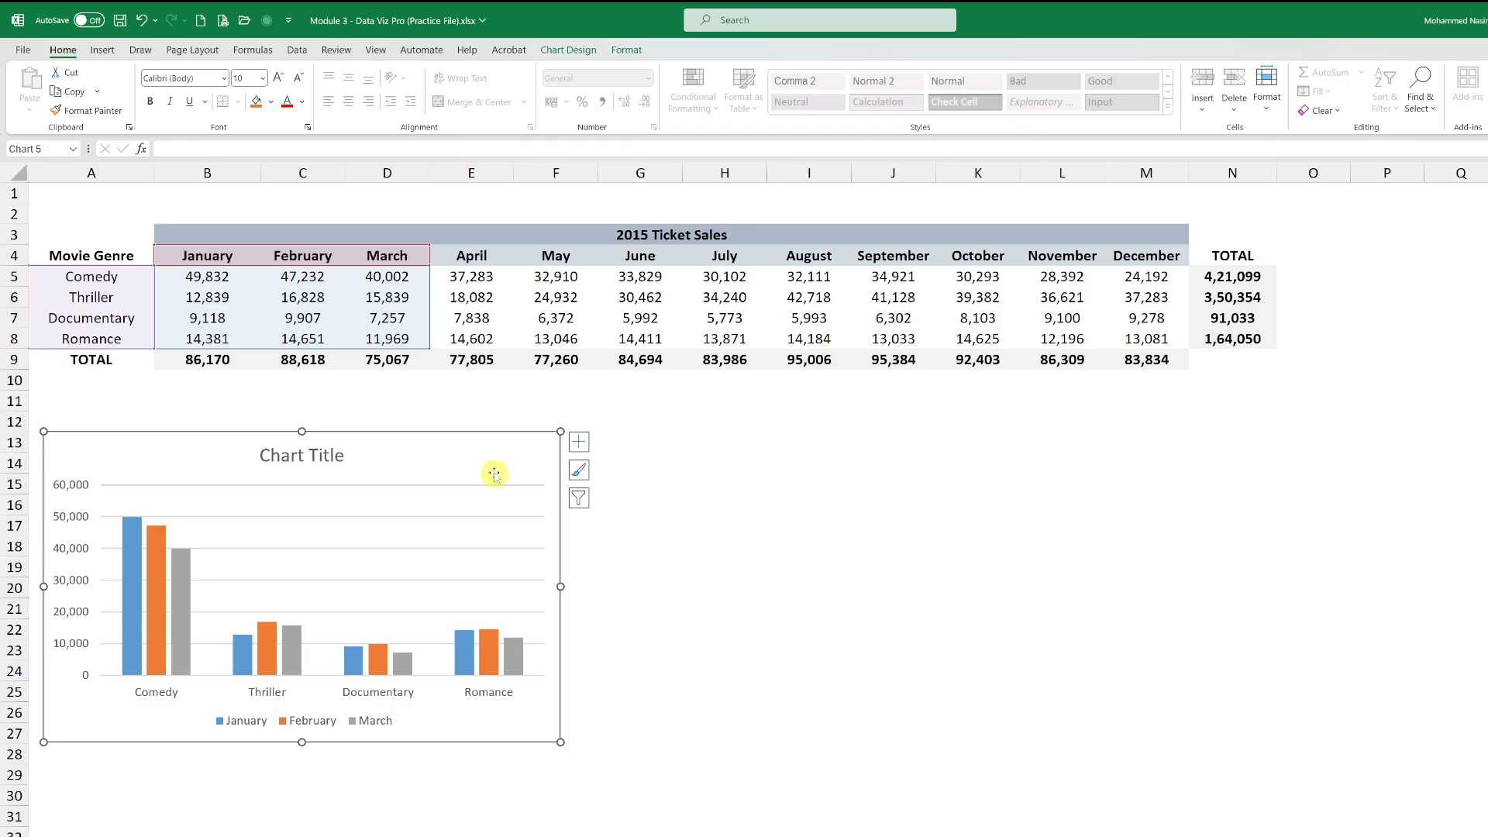
pyautogui.click(651, 463)
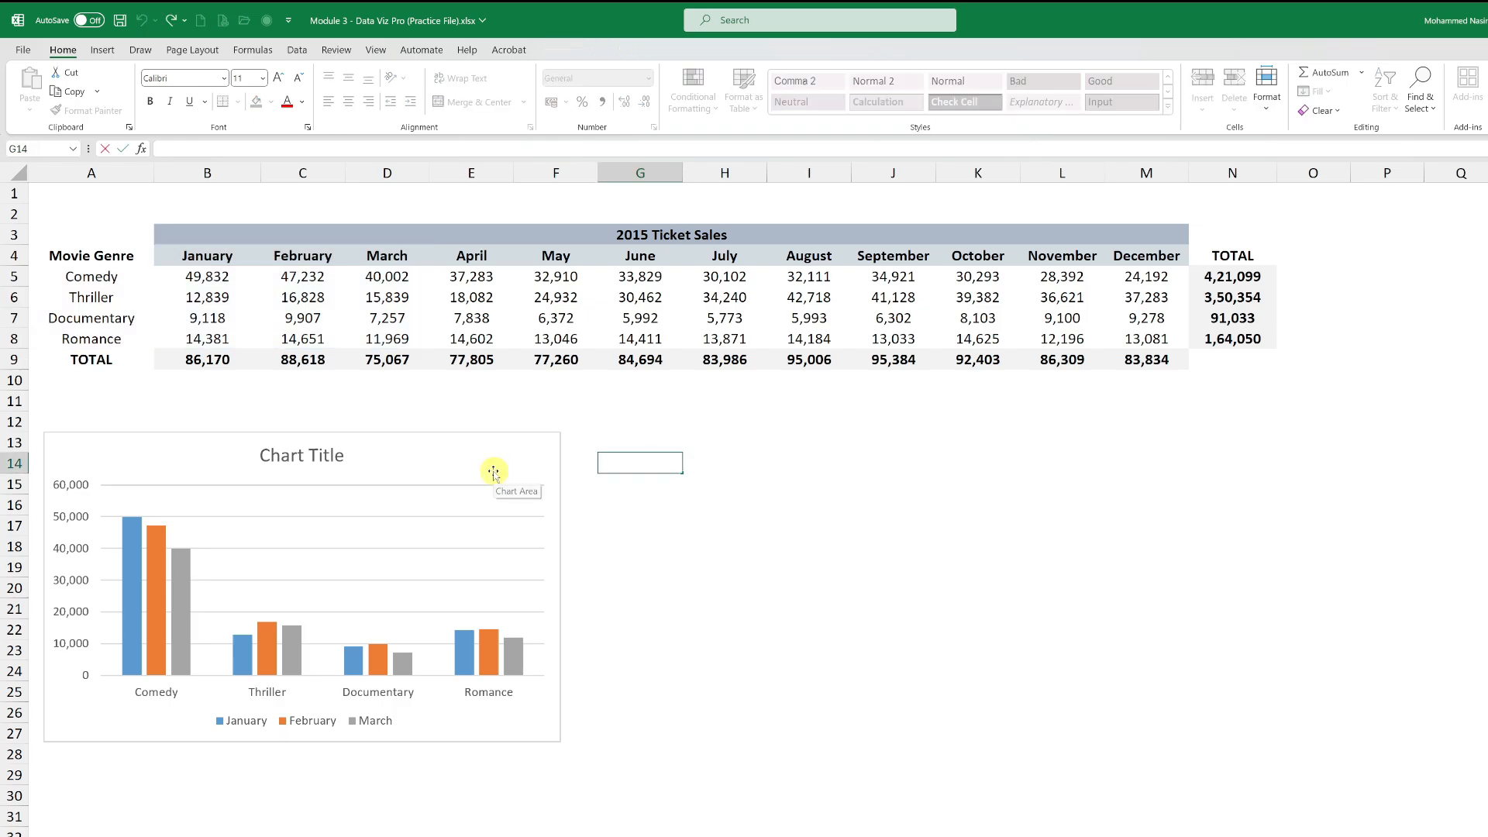
pyautogui.doubleClick(494, 473)
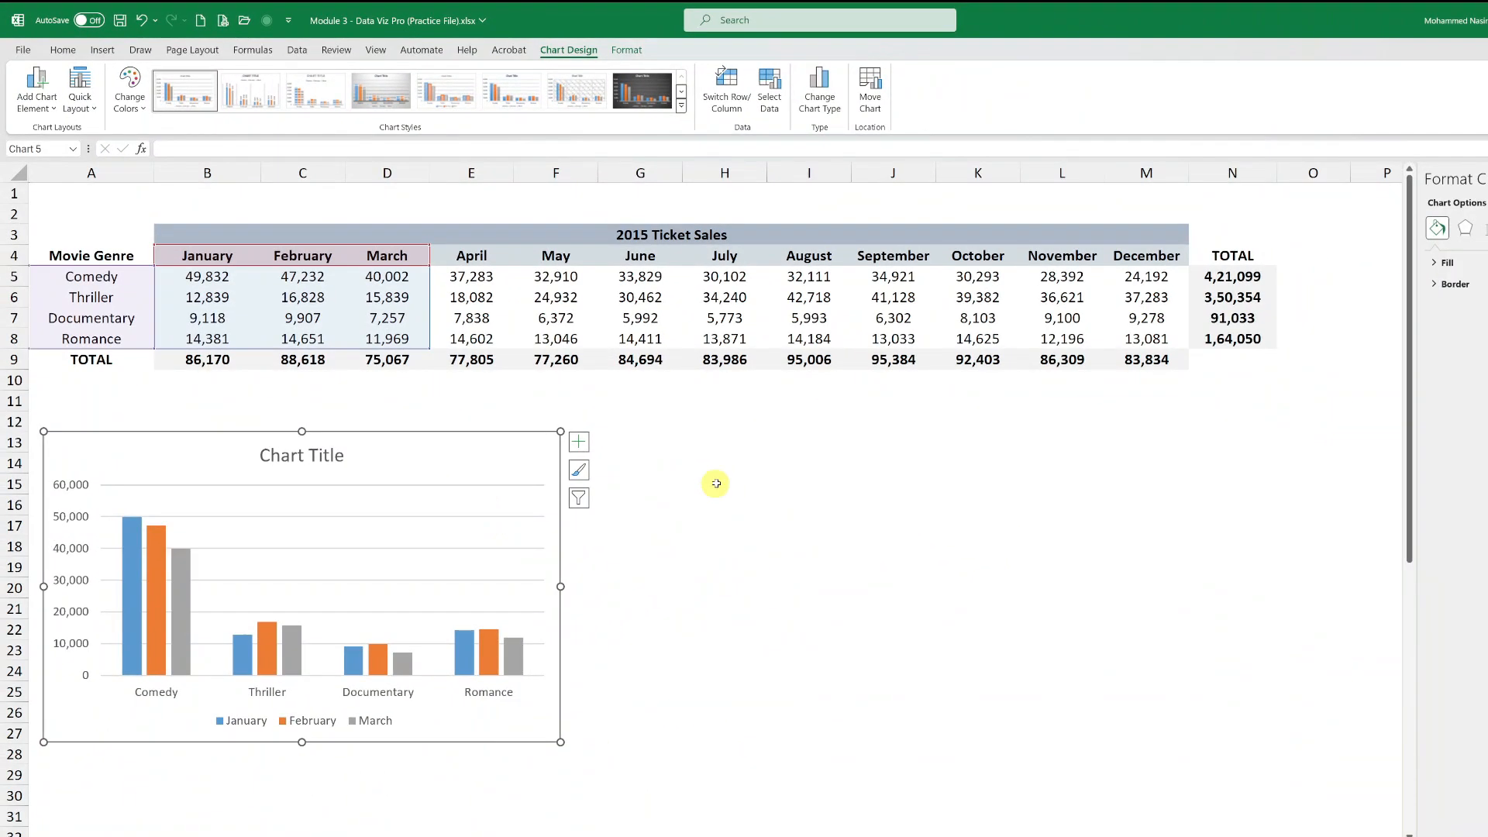
pyautogui.click(716, 483)
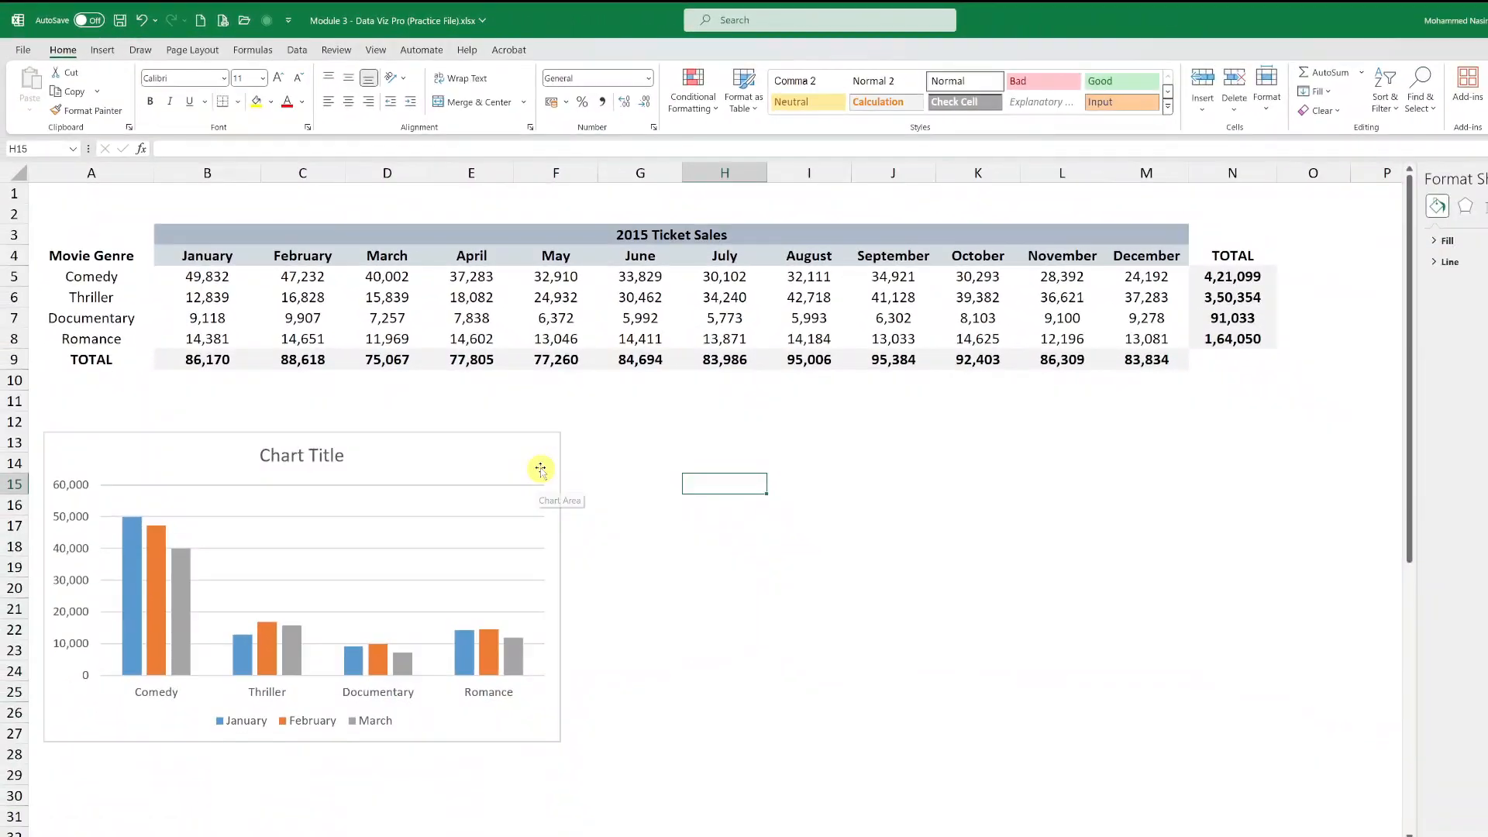
# Step: Hide the primary horizontal axis of the movie genre column chart
pyautogui.click(540, 468)
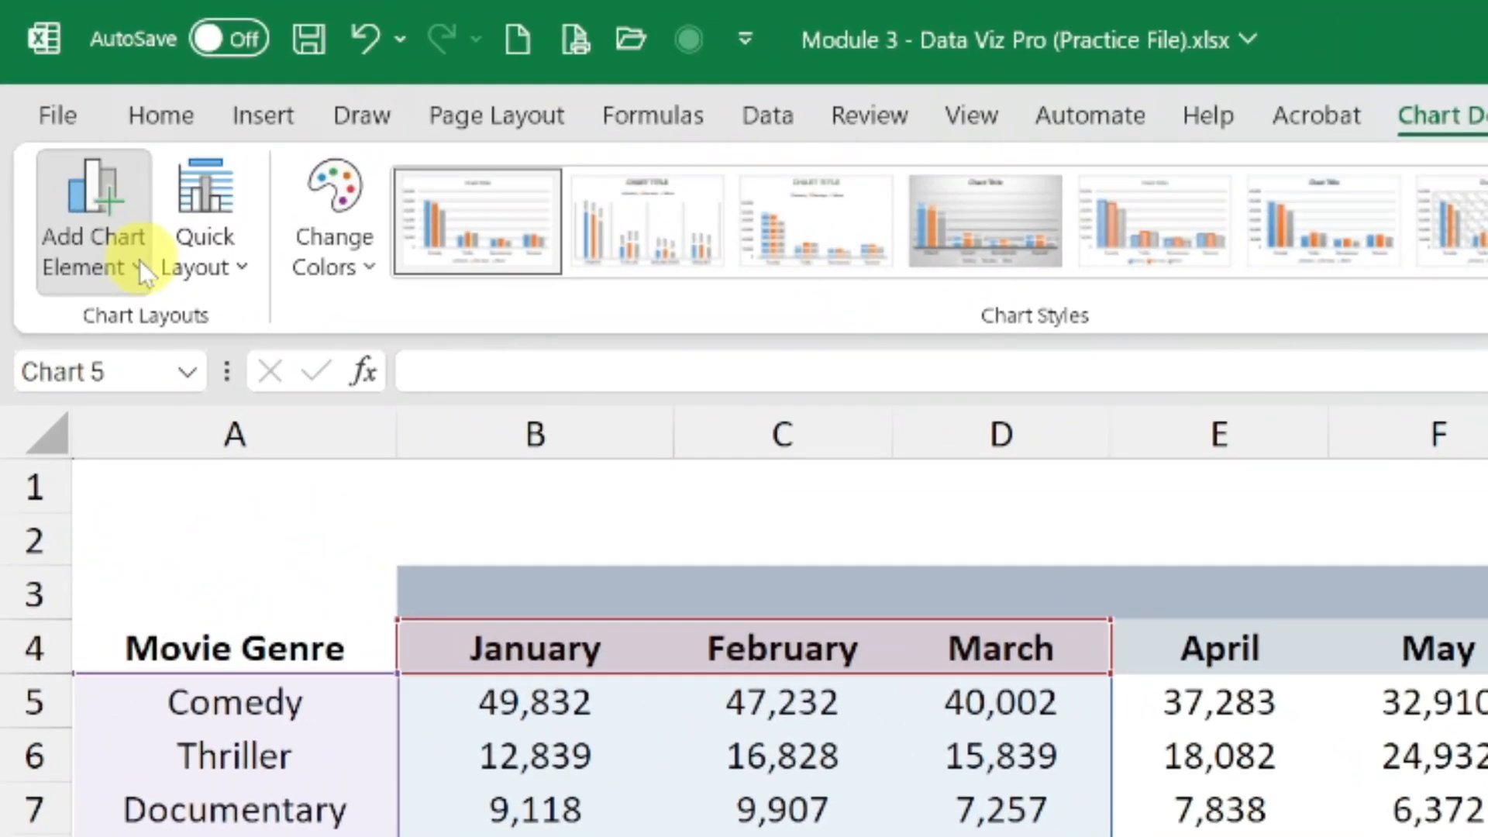
pyautogui.click(55, 107)
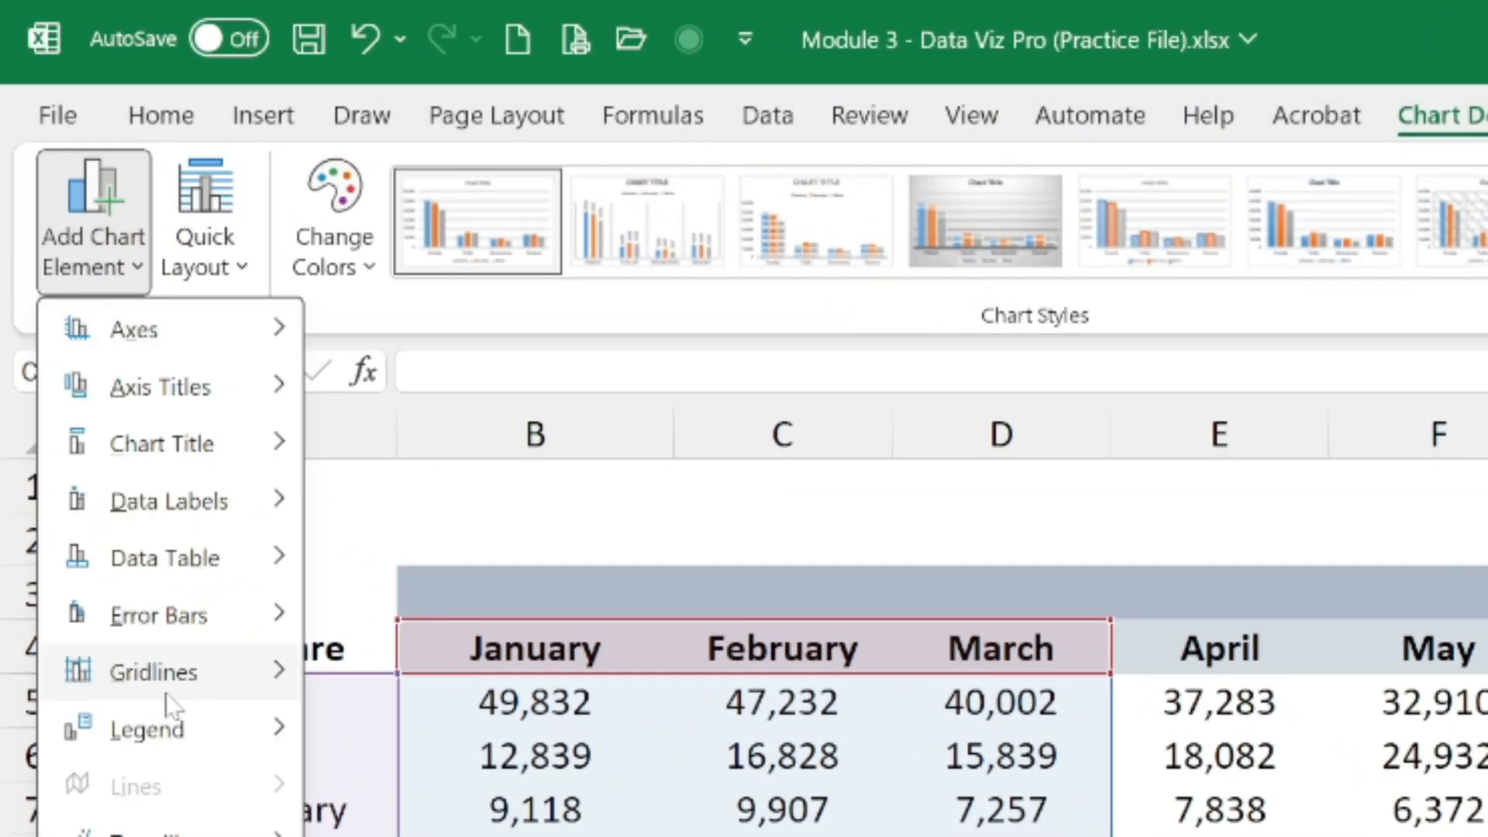
pyautogui.moveTo(166, 692)
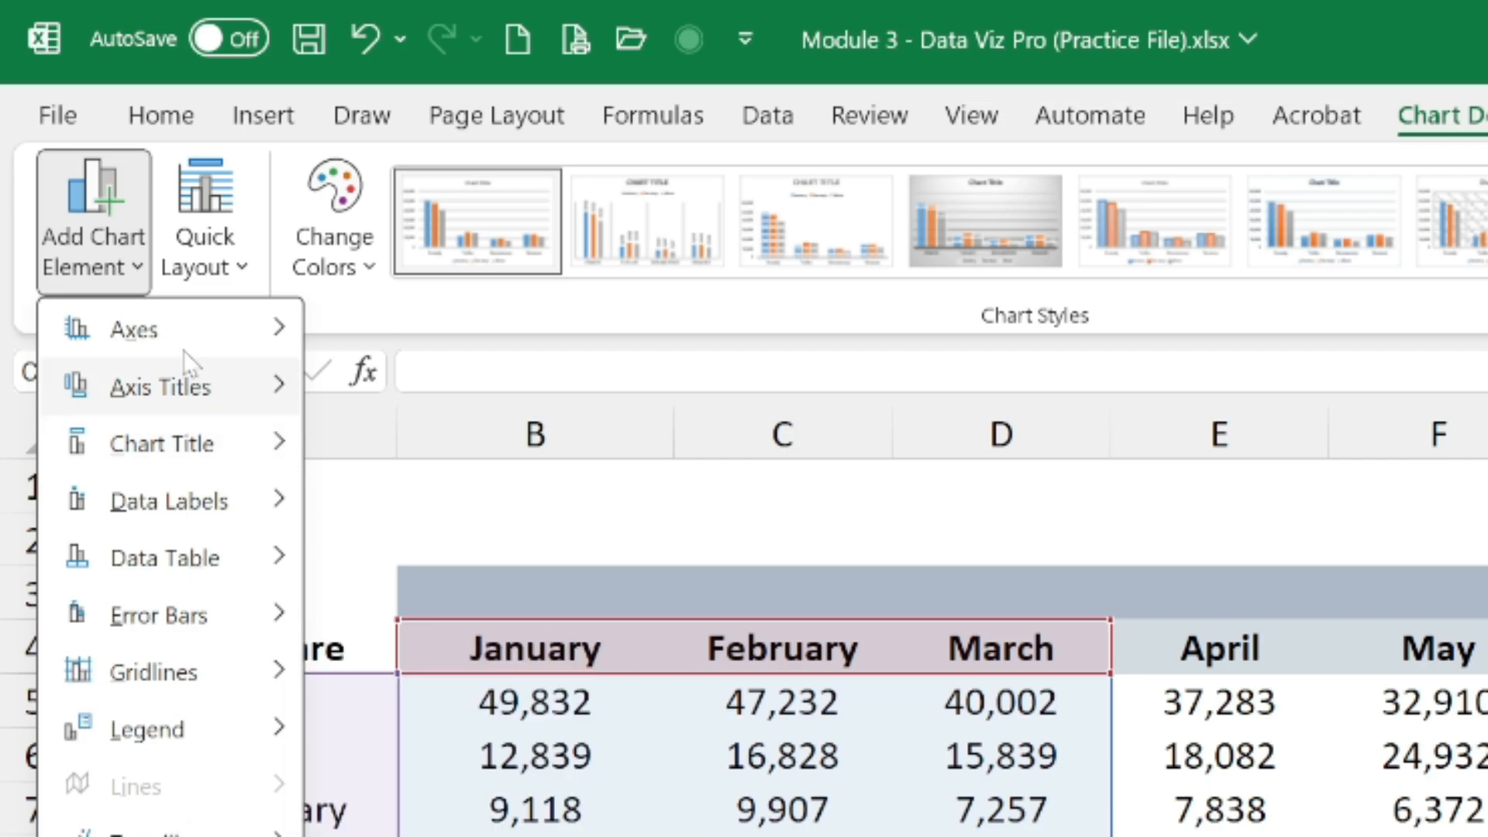
pyautogui.moveTo(183, 353)
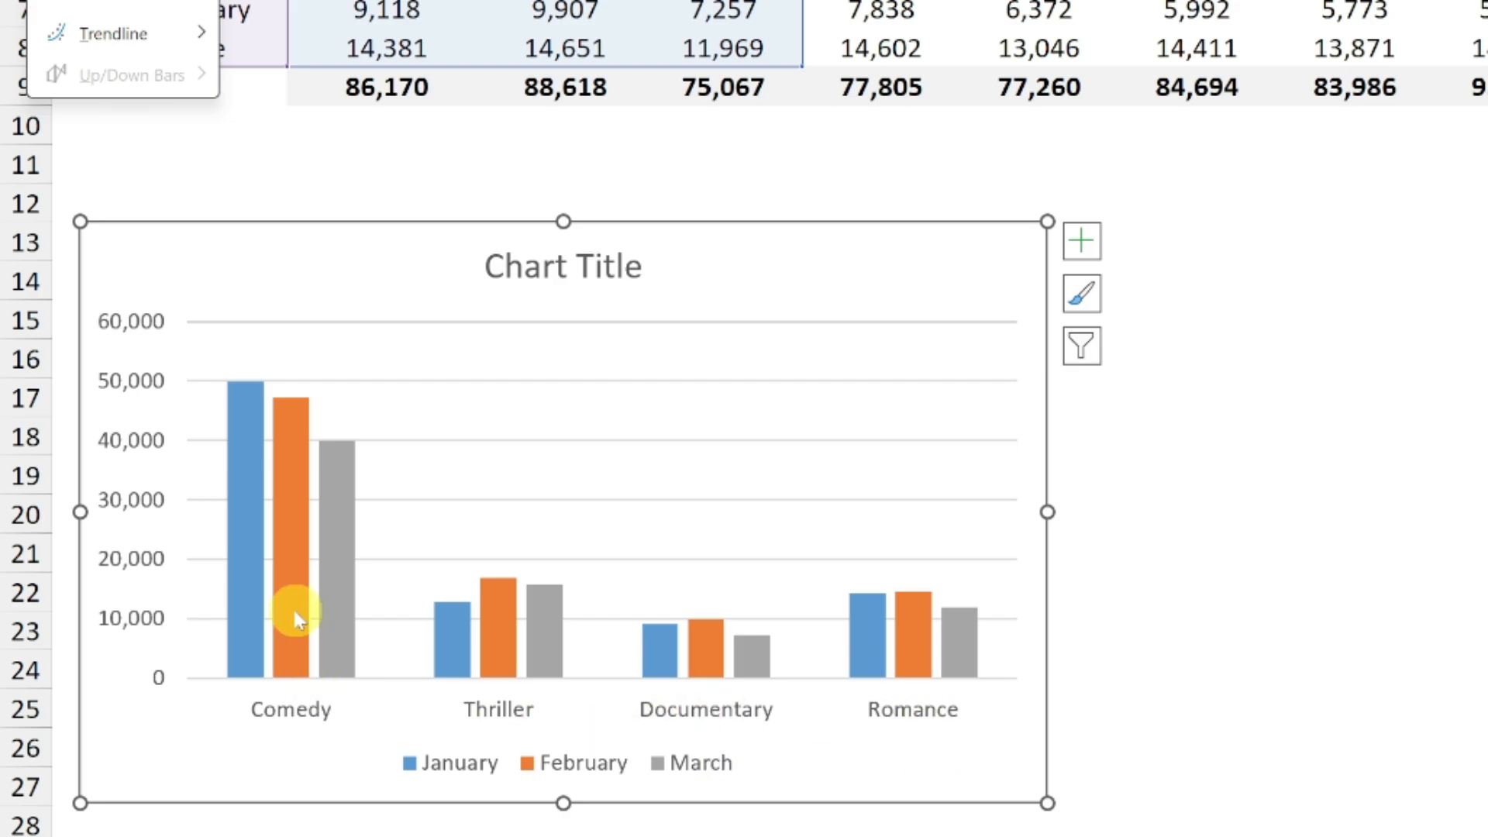
pyautogui.moveTo(62, 133)
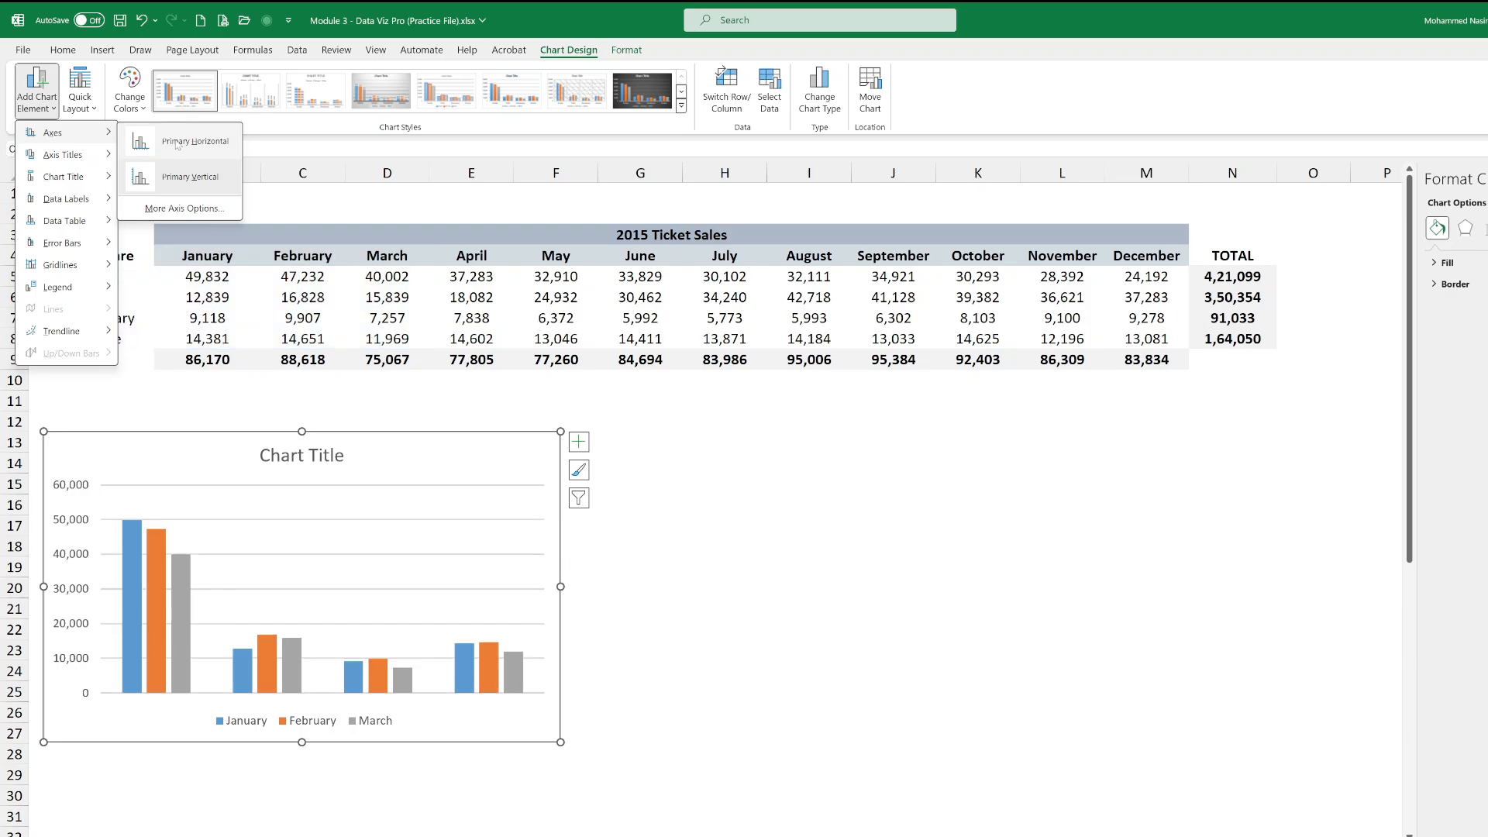
pyautogui.click(177, 145)
pyautogui.click(271, 553)
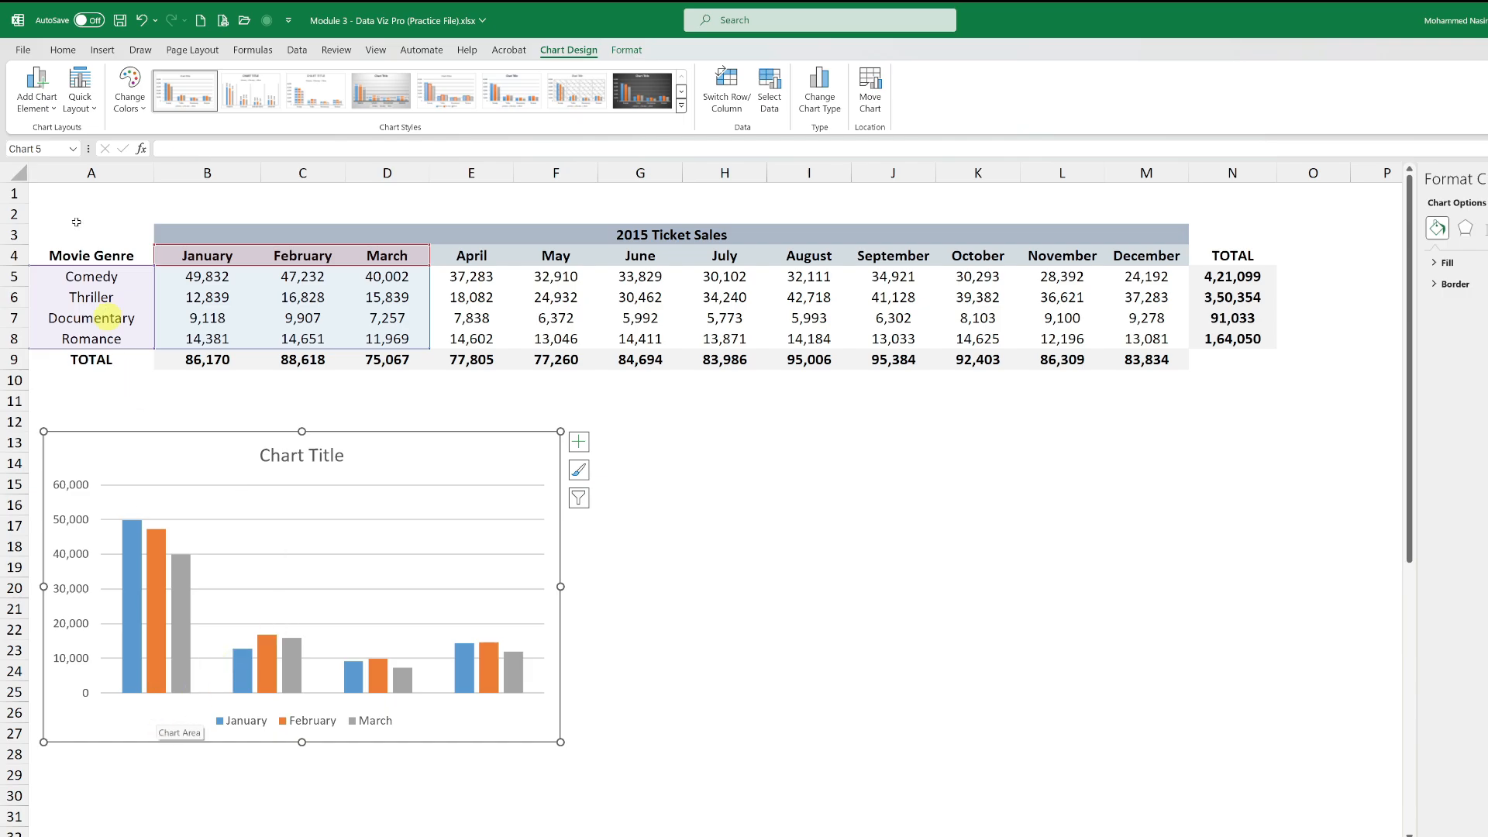
# Step: Hide the primary vertical axis of the column chart
pyautogui.click(48, 107)
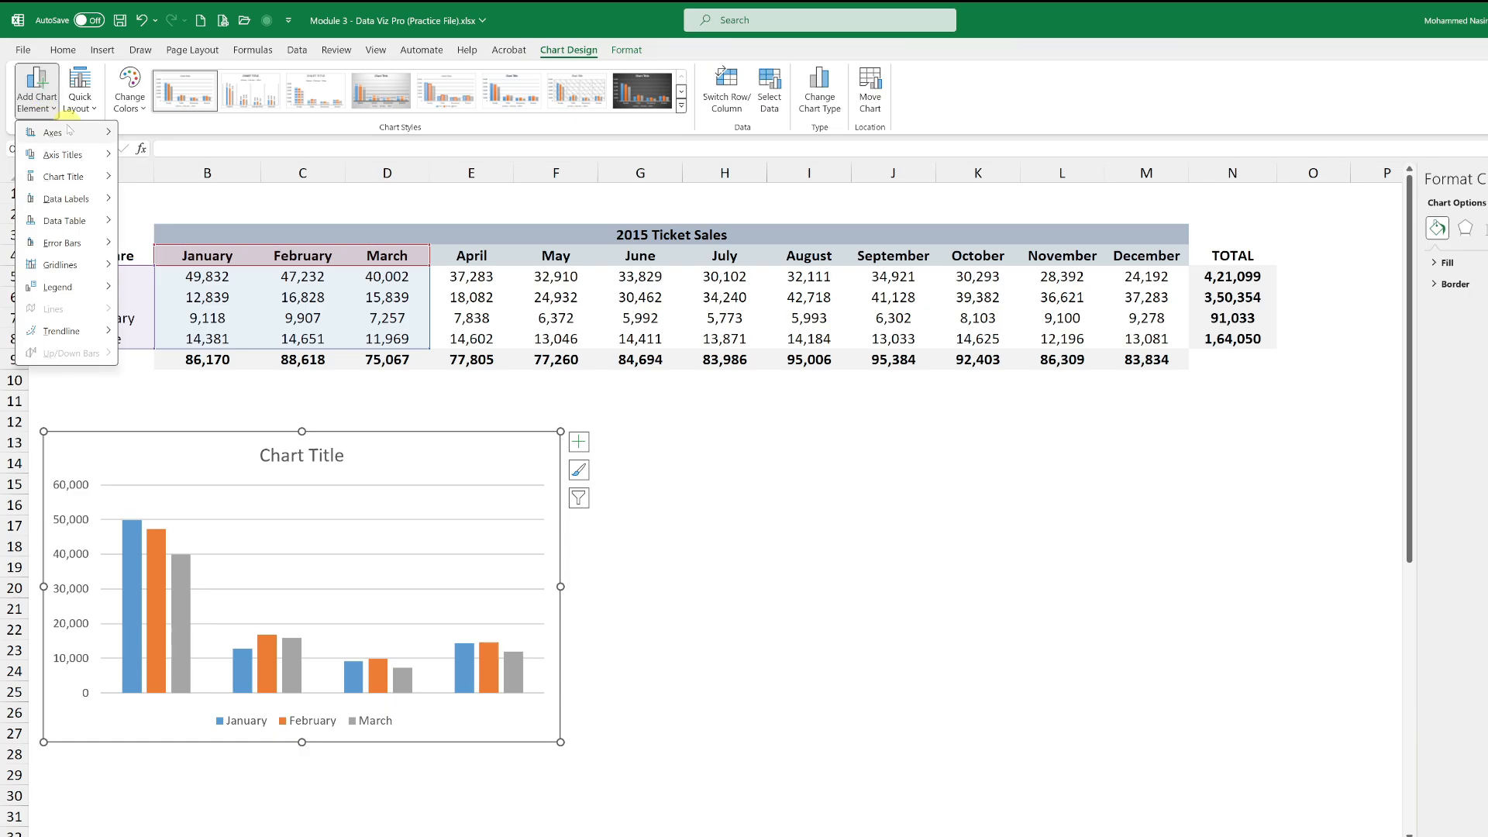
pyautogui.moveTo(74, 133)
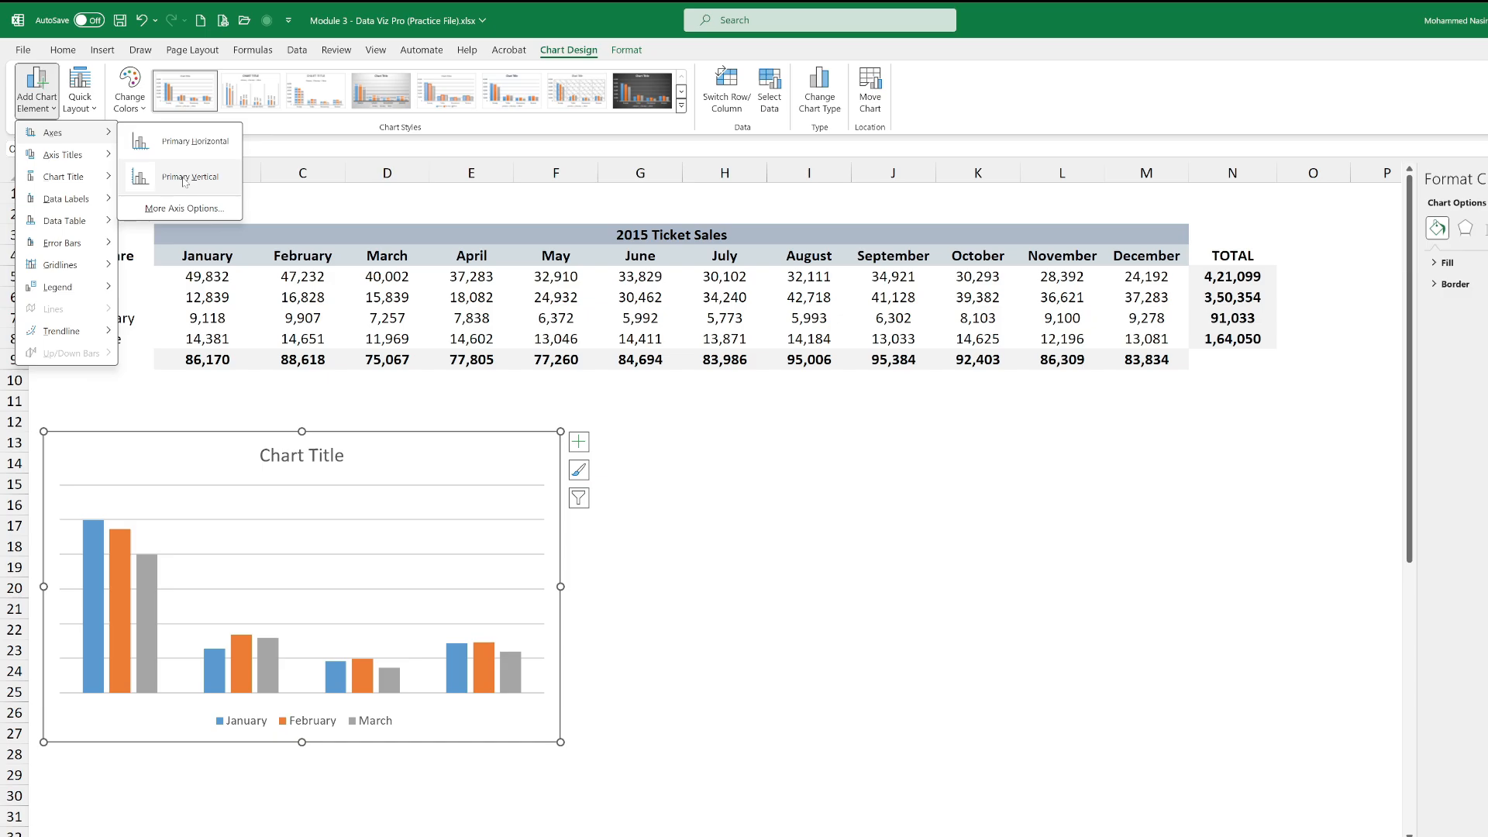
pyautogui.click(182, 178)
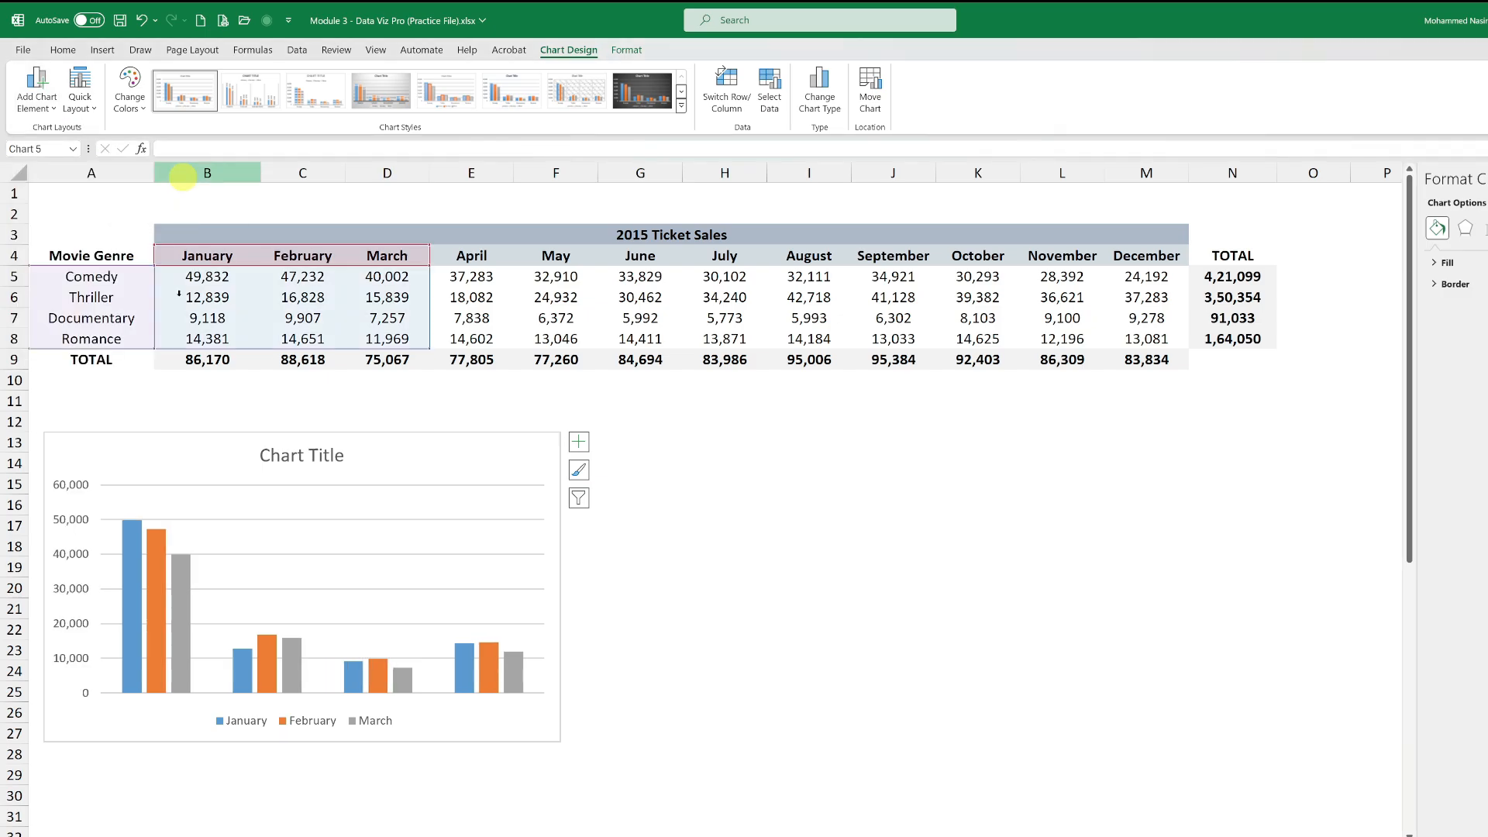
# Step: Move the column chart to the right, staying in the same rows, so its left edge sits near the start of column D
pyautogui.click(791, 583)
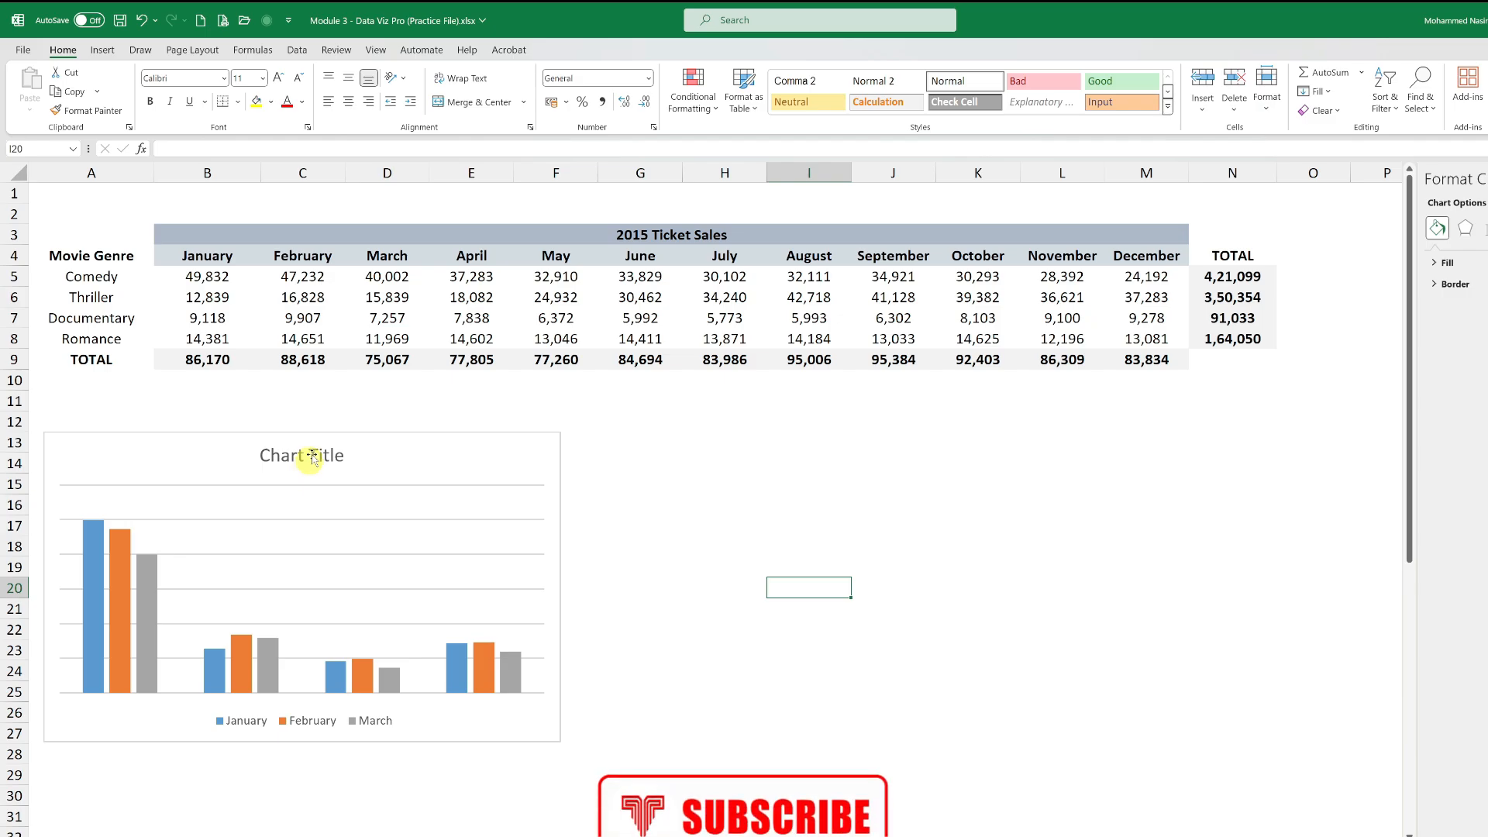
pyautogui.click(330, 432)
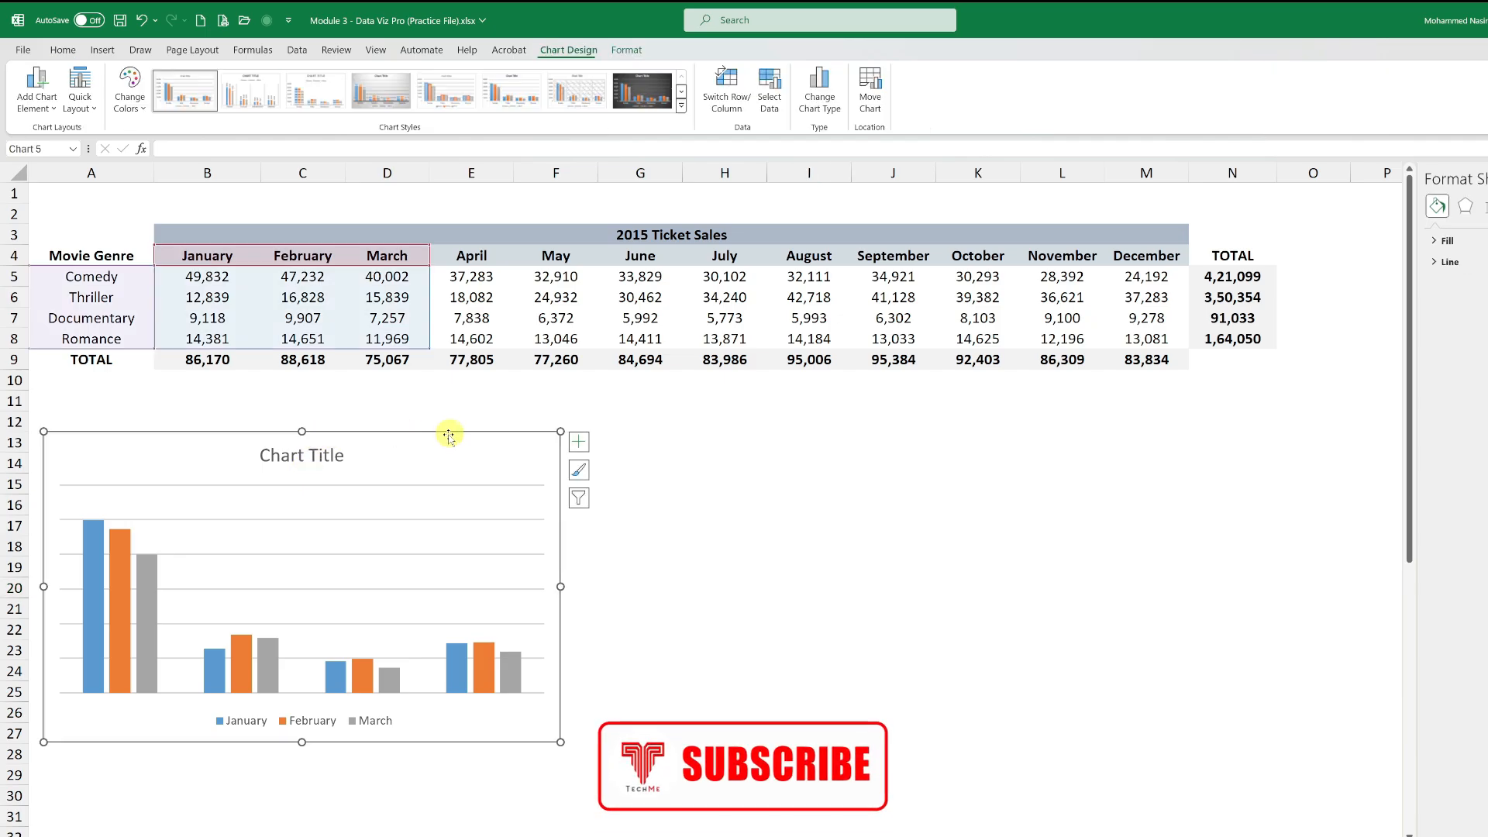
pyautogui.moveTo(342, 445); pyautogui.dragTo(652, 445)
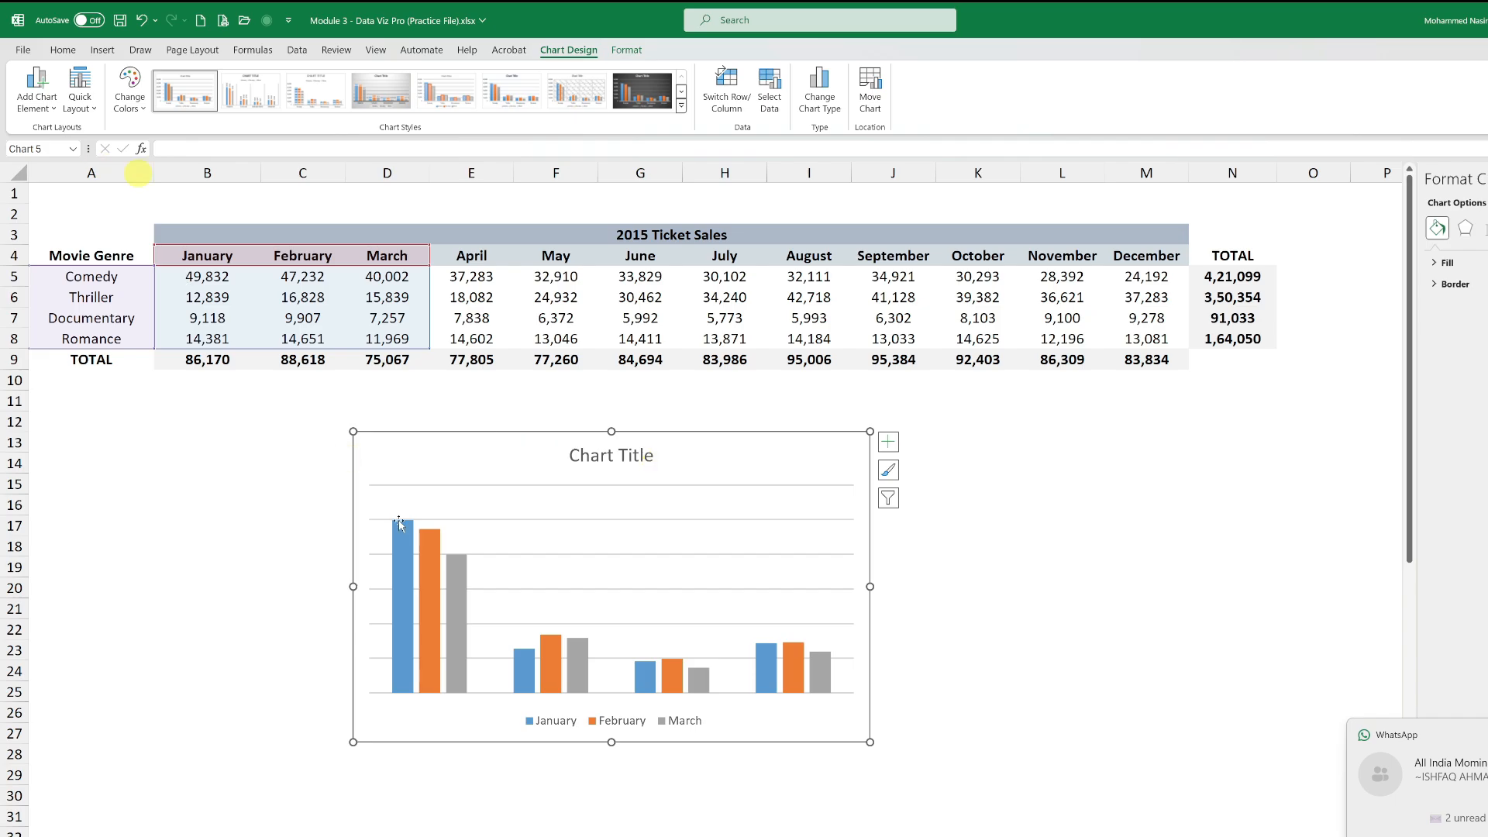
# Step: Restore the primary horizontal and primary vertical axes on the column chart
pyautogui.click(56, 109)
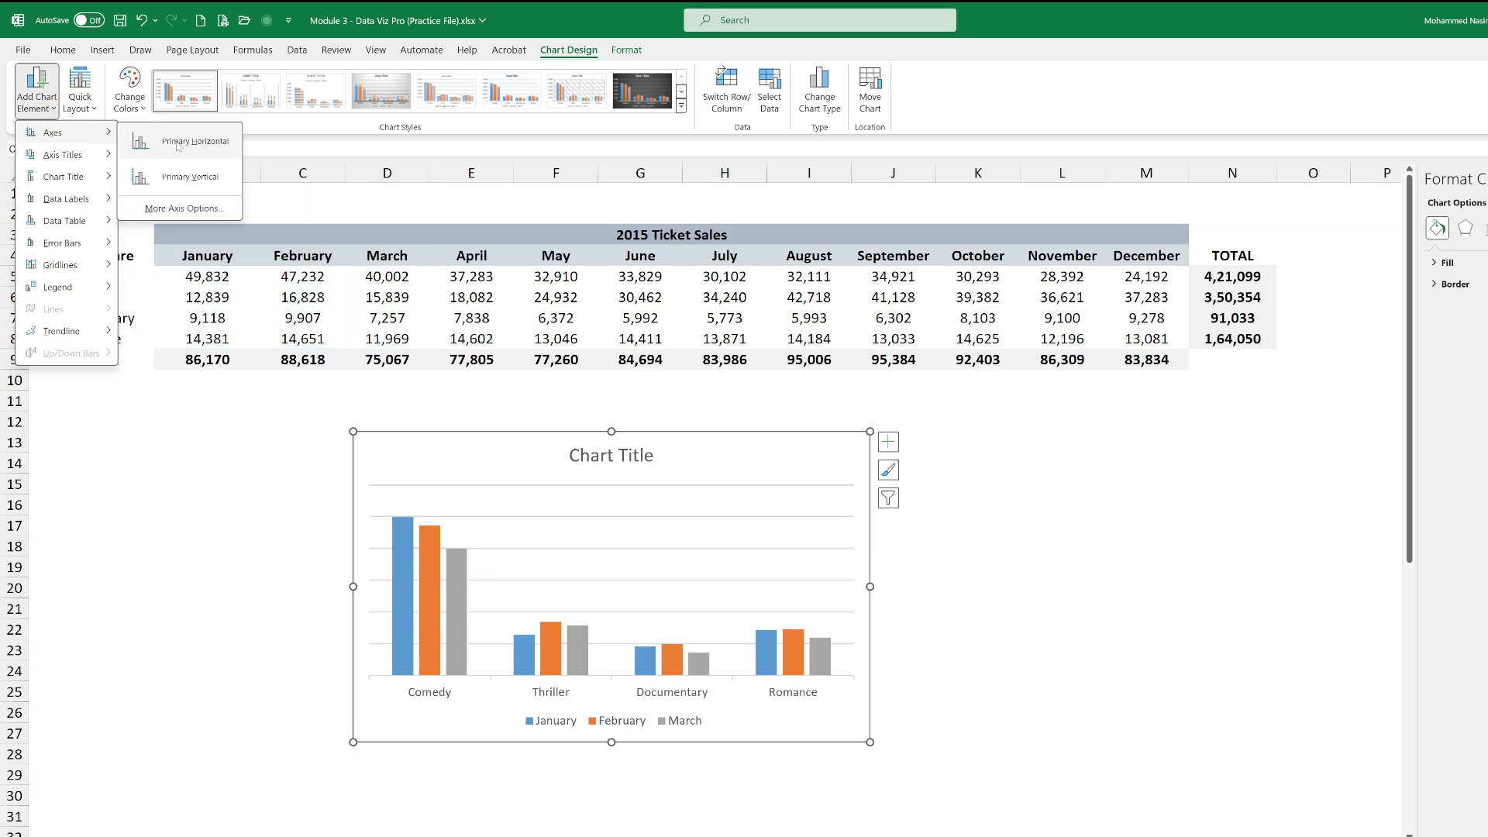
pyautogui.click(178, 143)
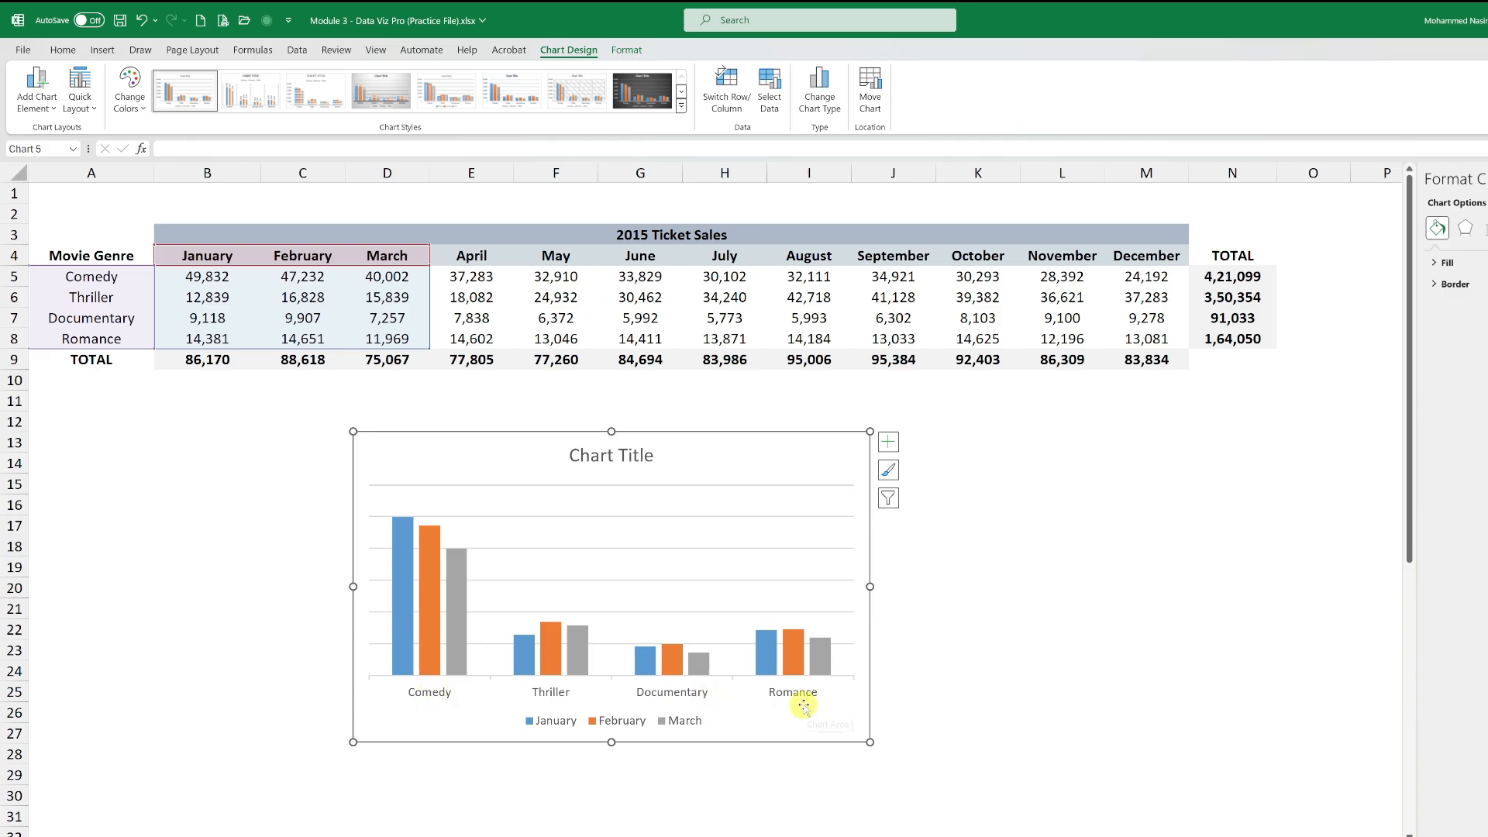
pyautogui.click(54, 103)
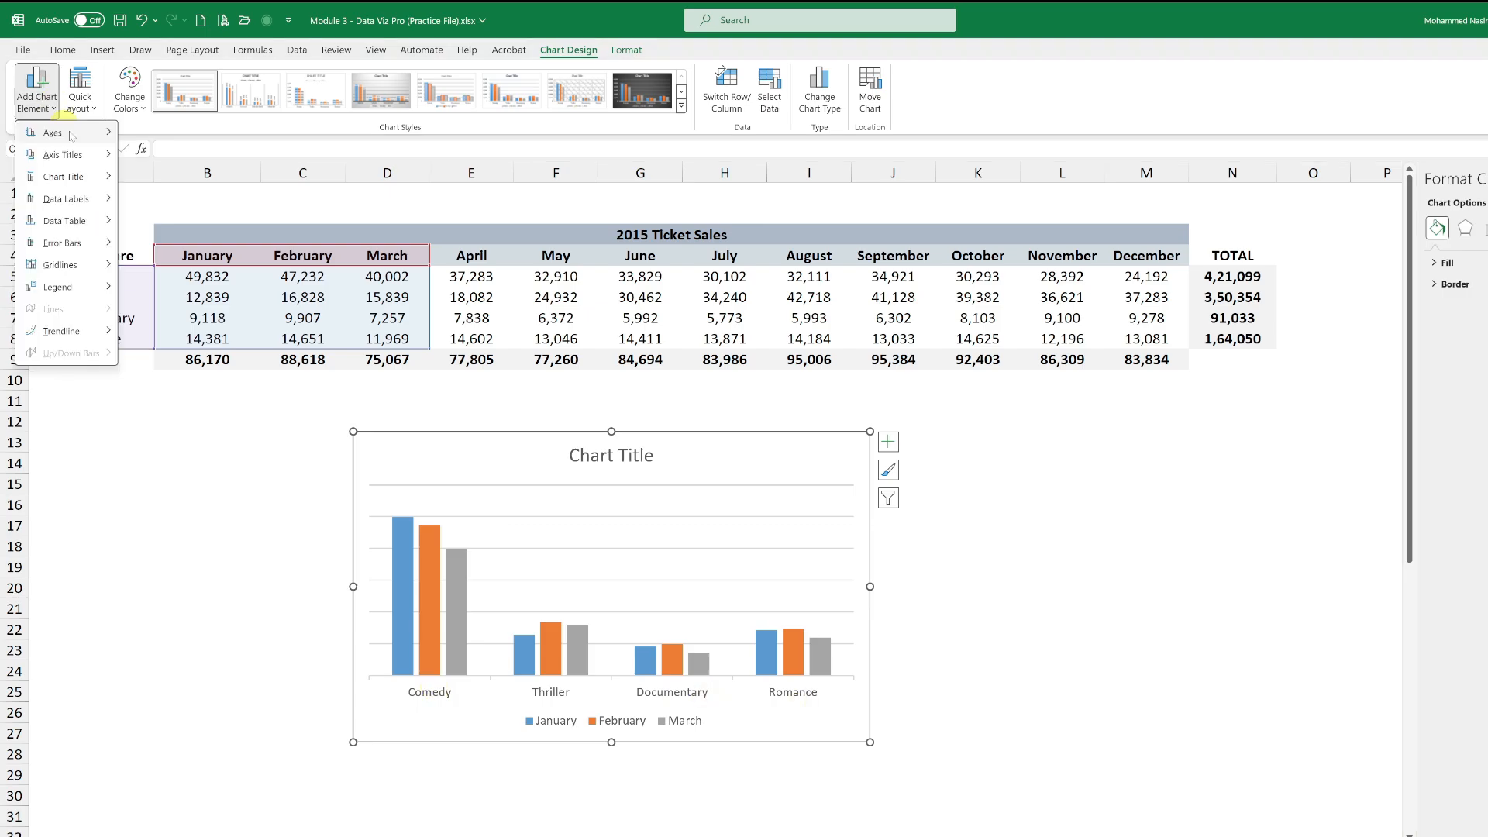
pyautogui.moveTo(72, 138)
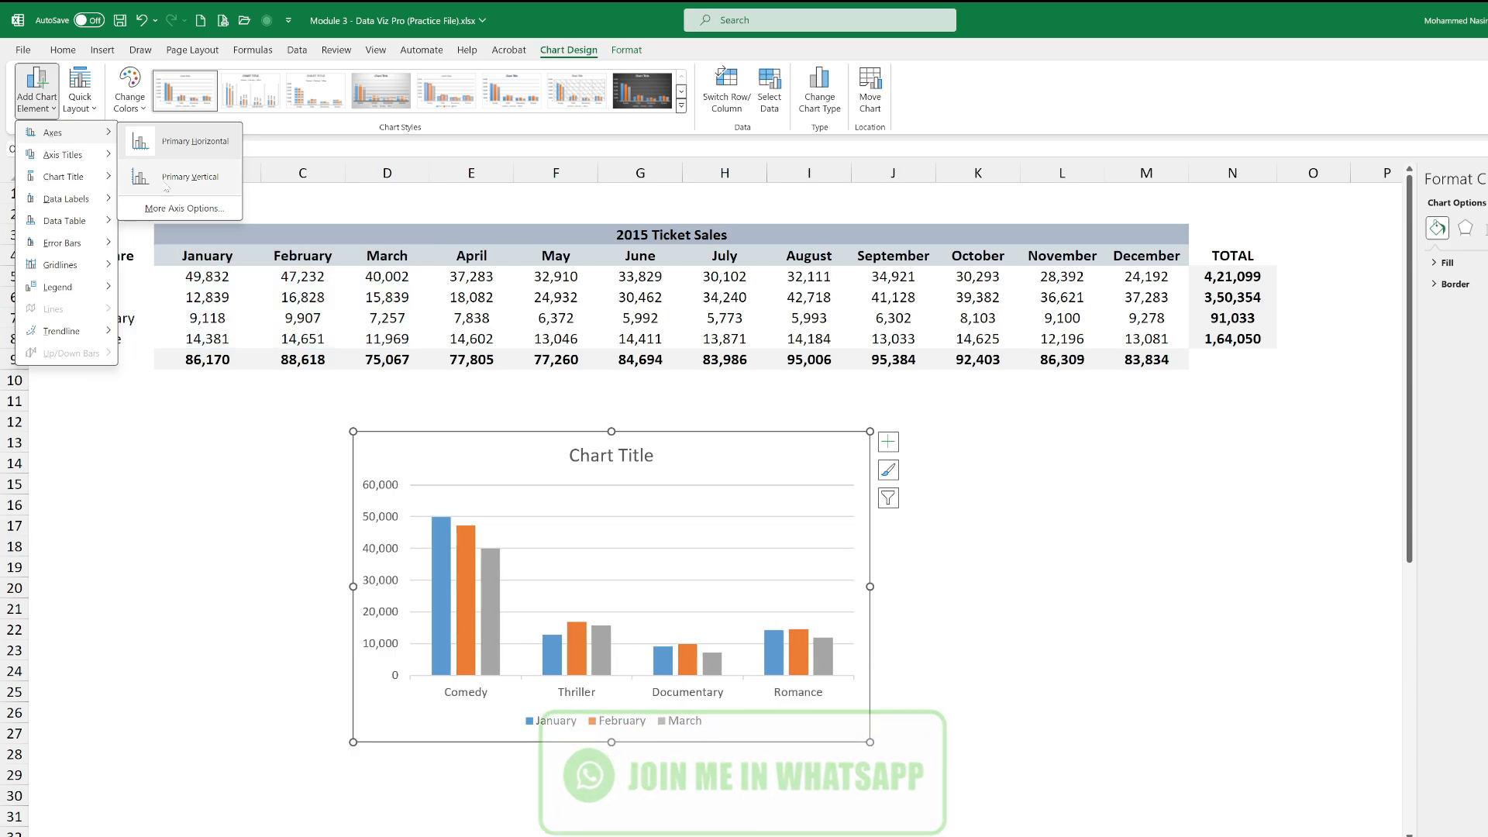
pyautogui.click(54, 109)
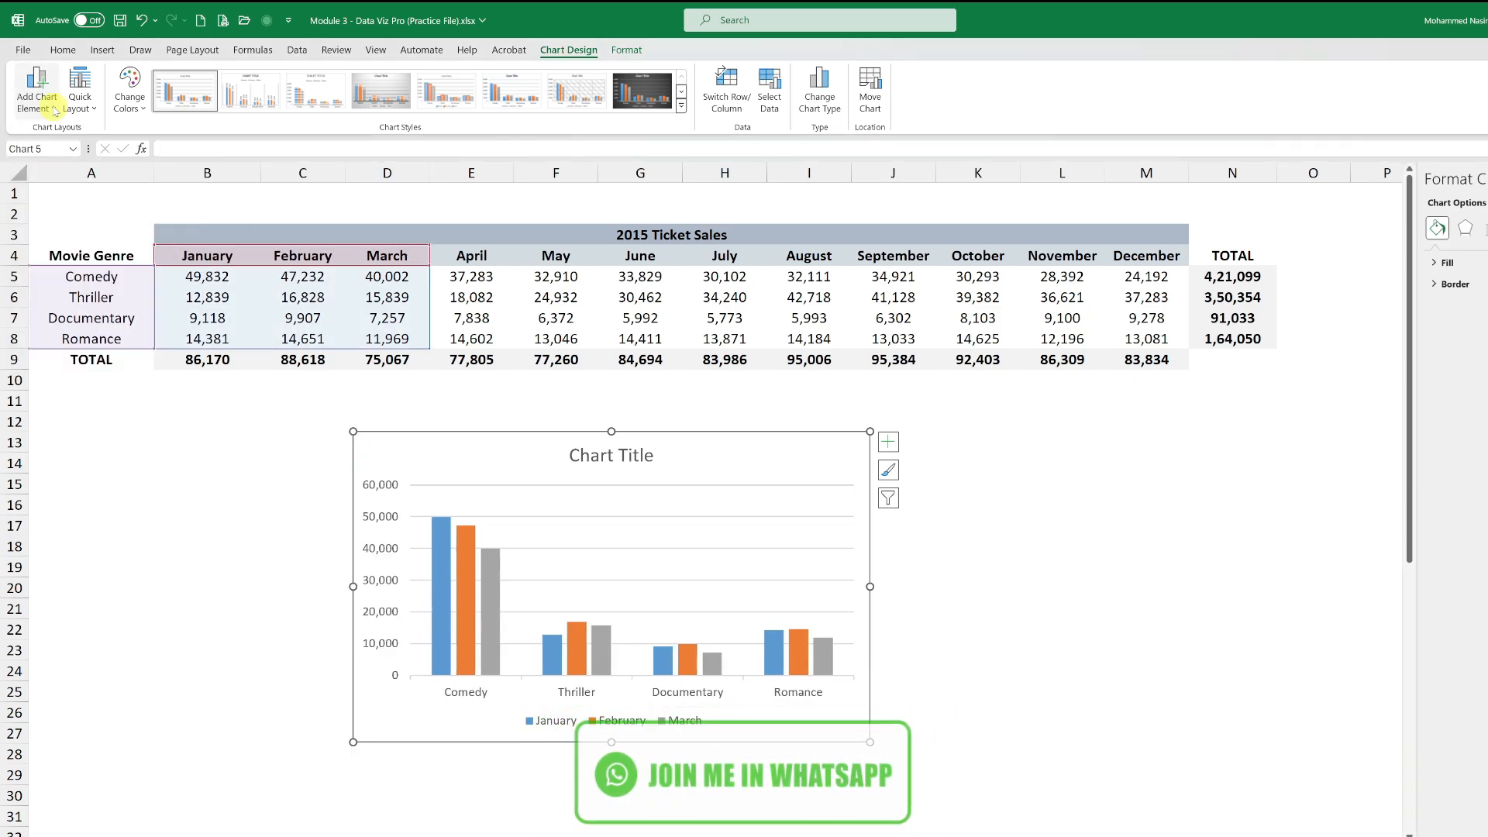
# Step: Add a primary horizontal axis title to the chart with the text "Genere"
pyautogui.click(54, 109)
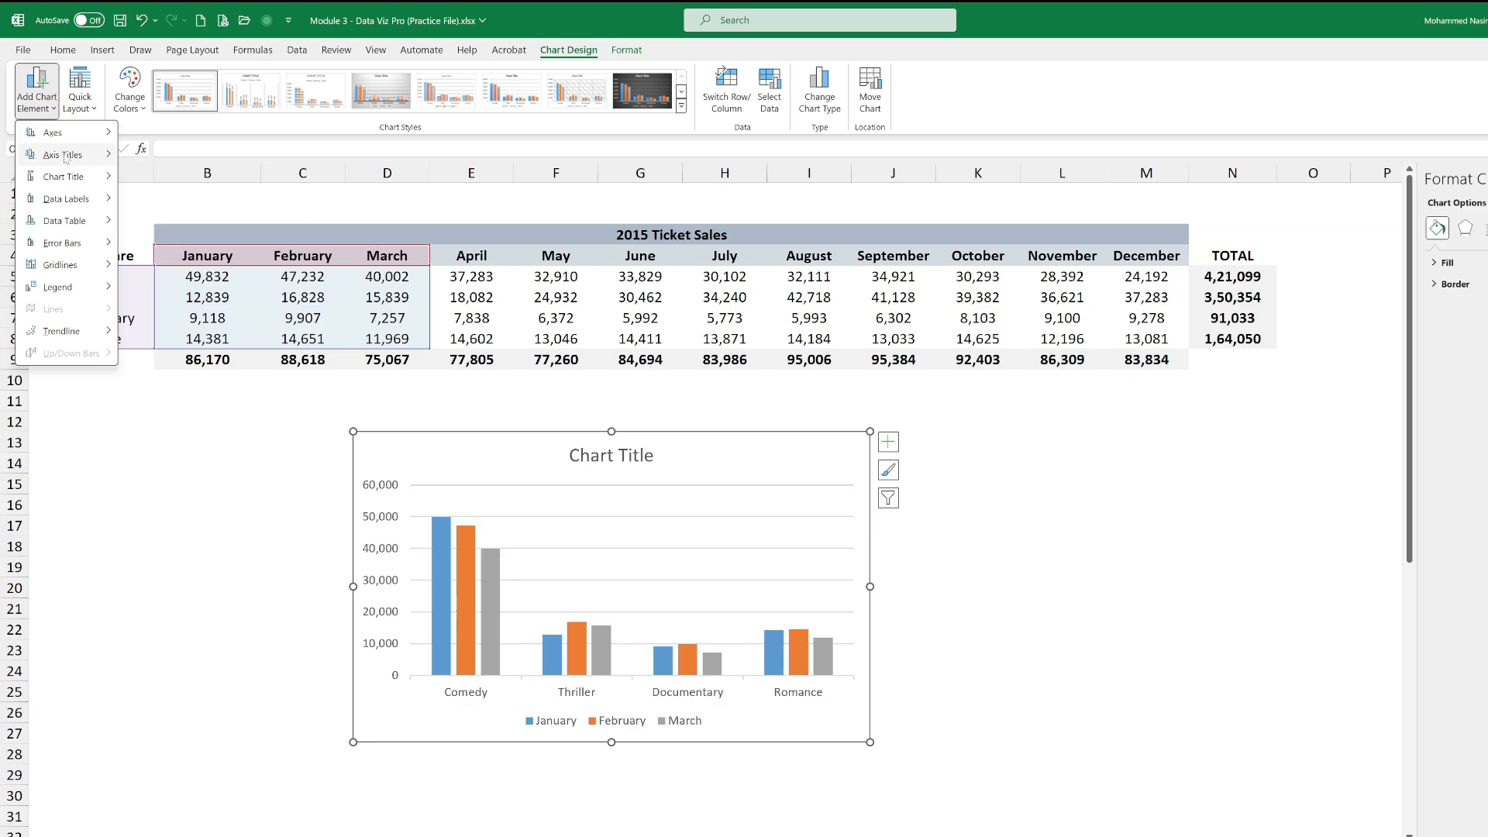
pyautogui.moveTo(65, 158)
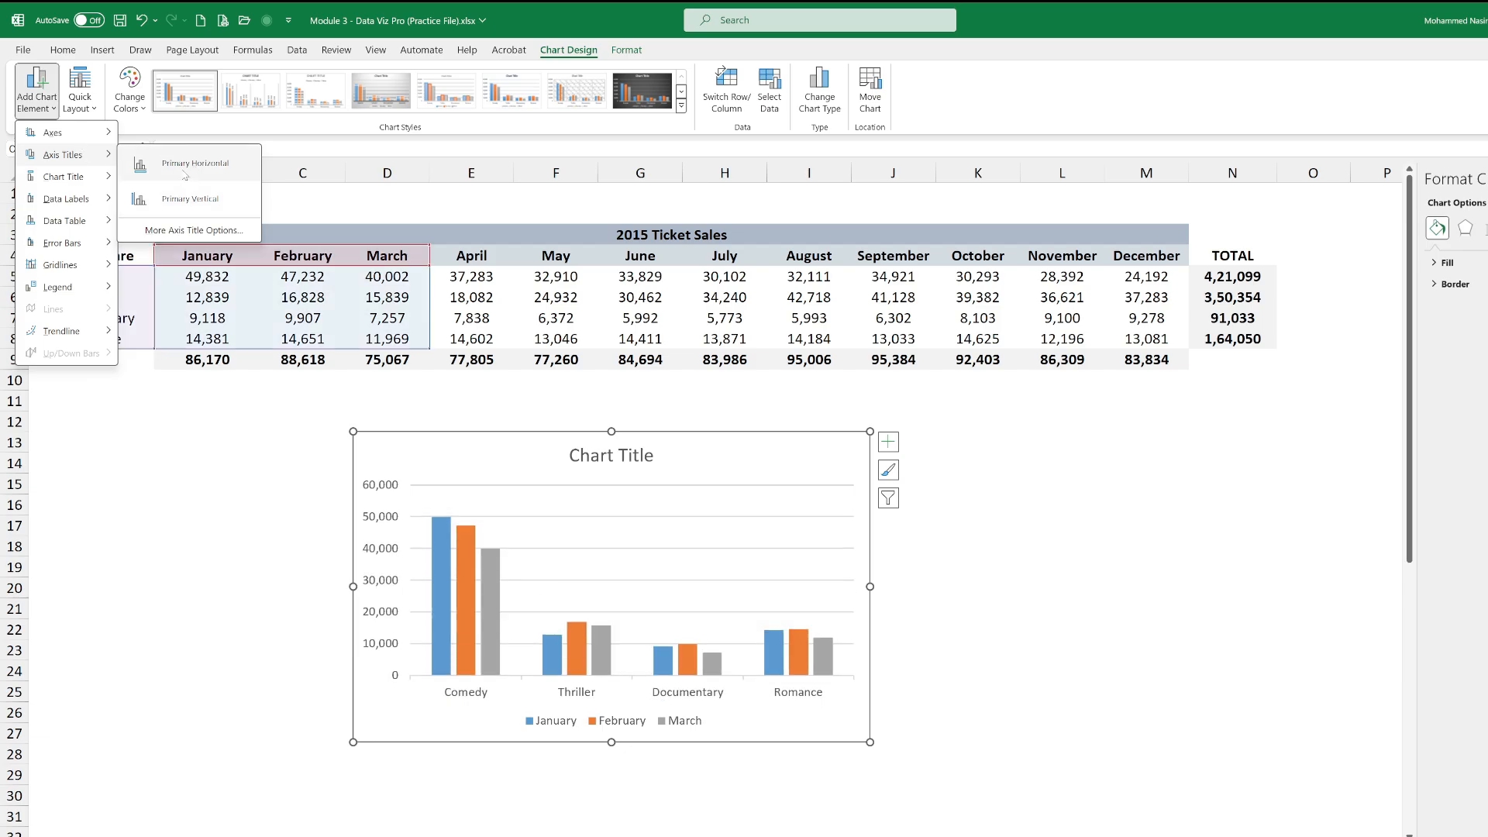
pyautogui.click(184, 172)
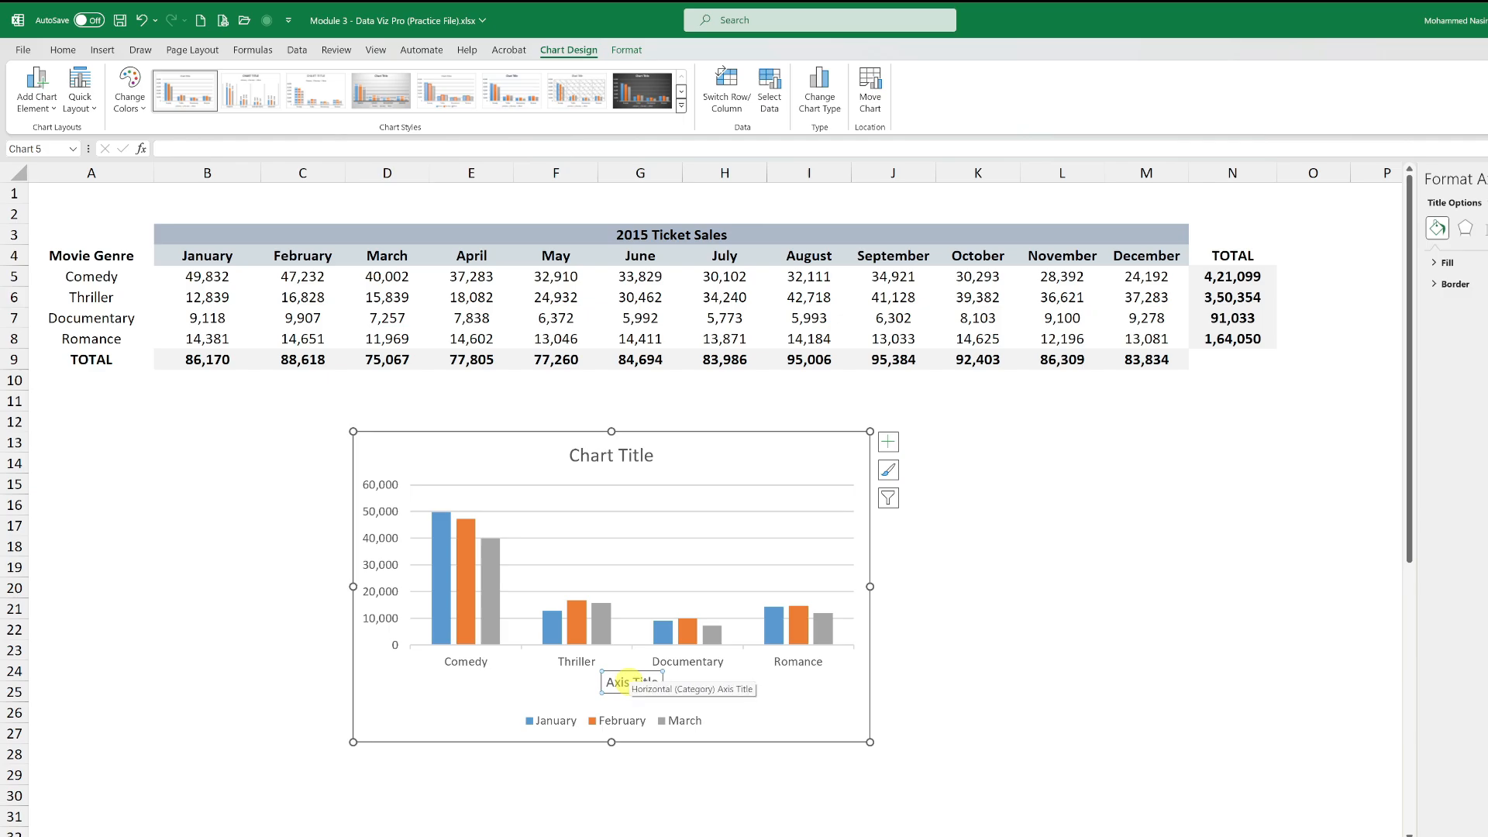
pyautogui.tripleClick(632, 684)
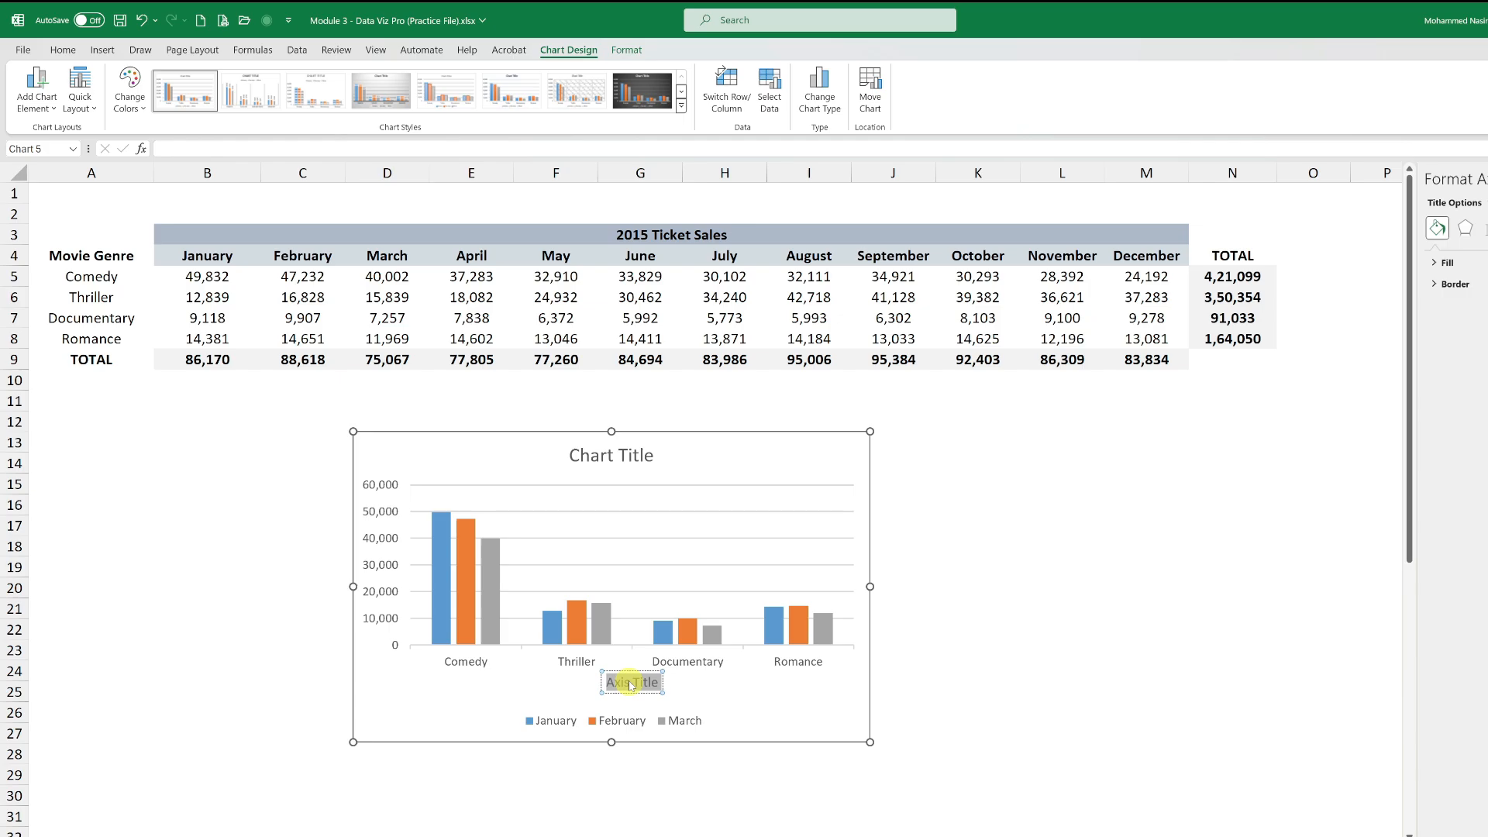
pyautogui.write('Genere')
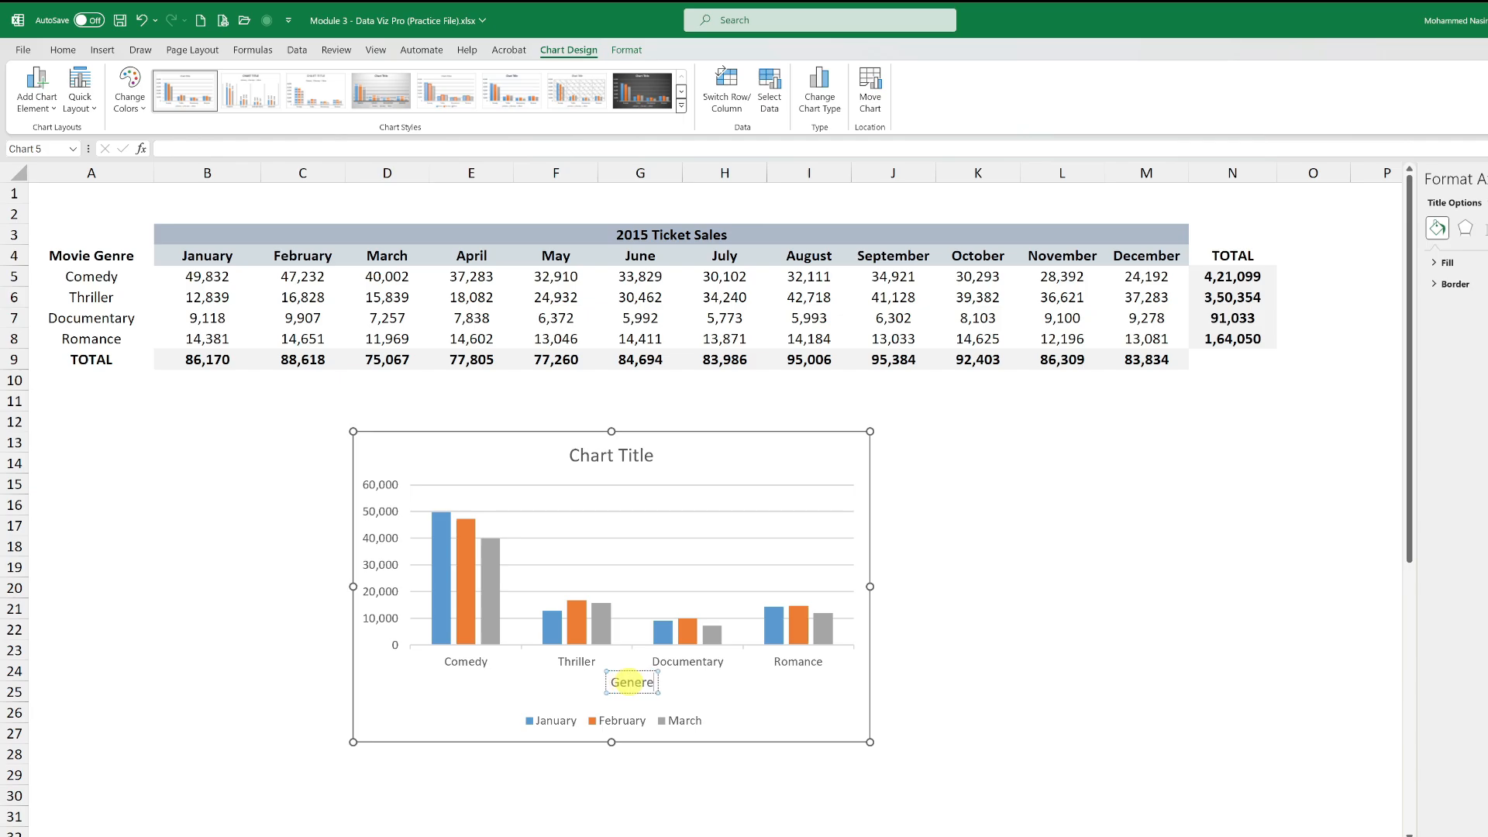
pyautogui.click(607, 774)
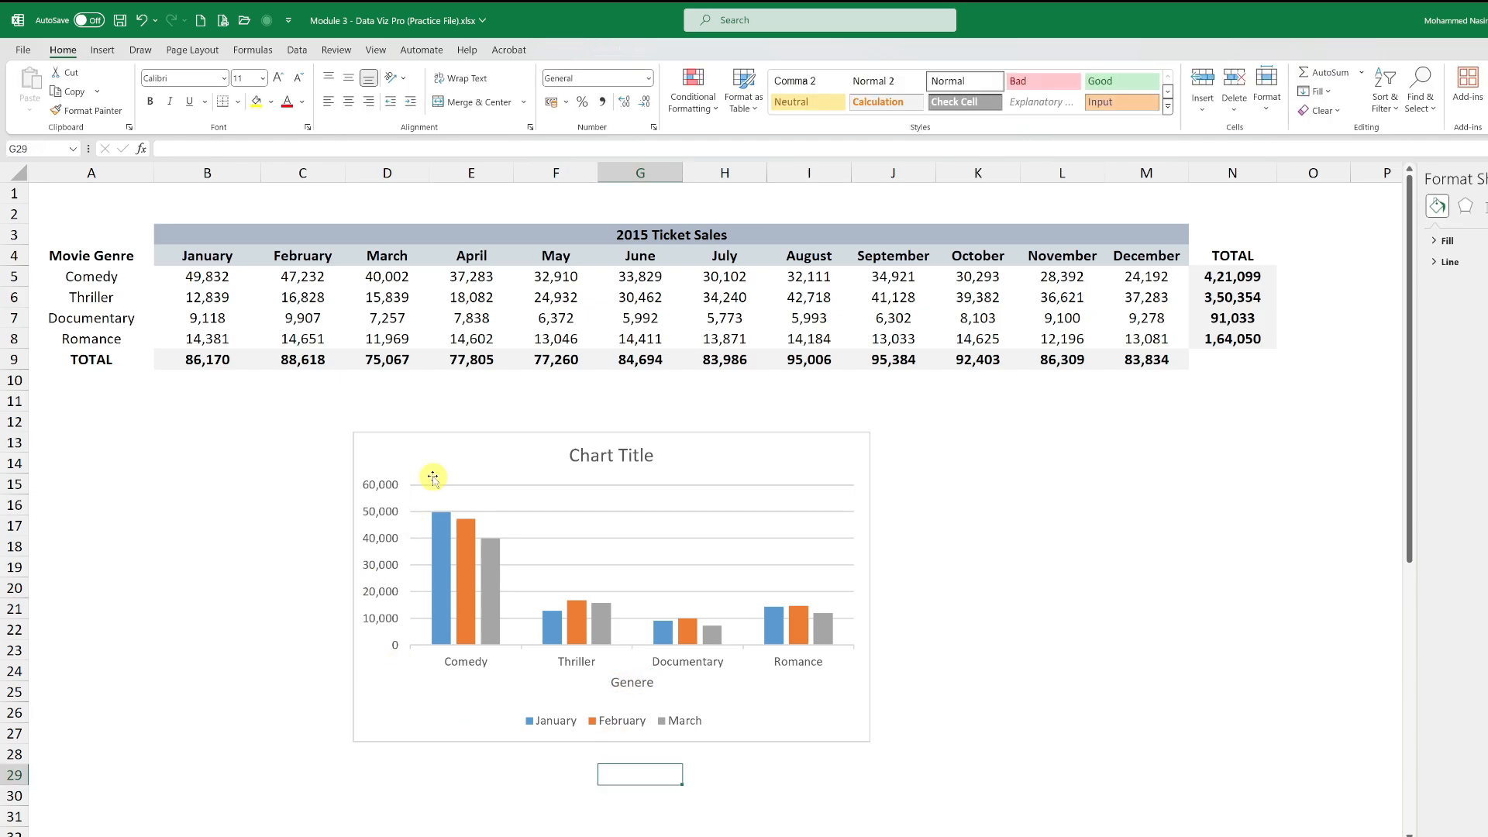
# Step: Add a primary vertical axis title to the chart with the text "Ticket Sales" and keep the chart selected
pyautogui.click(396, 462)
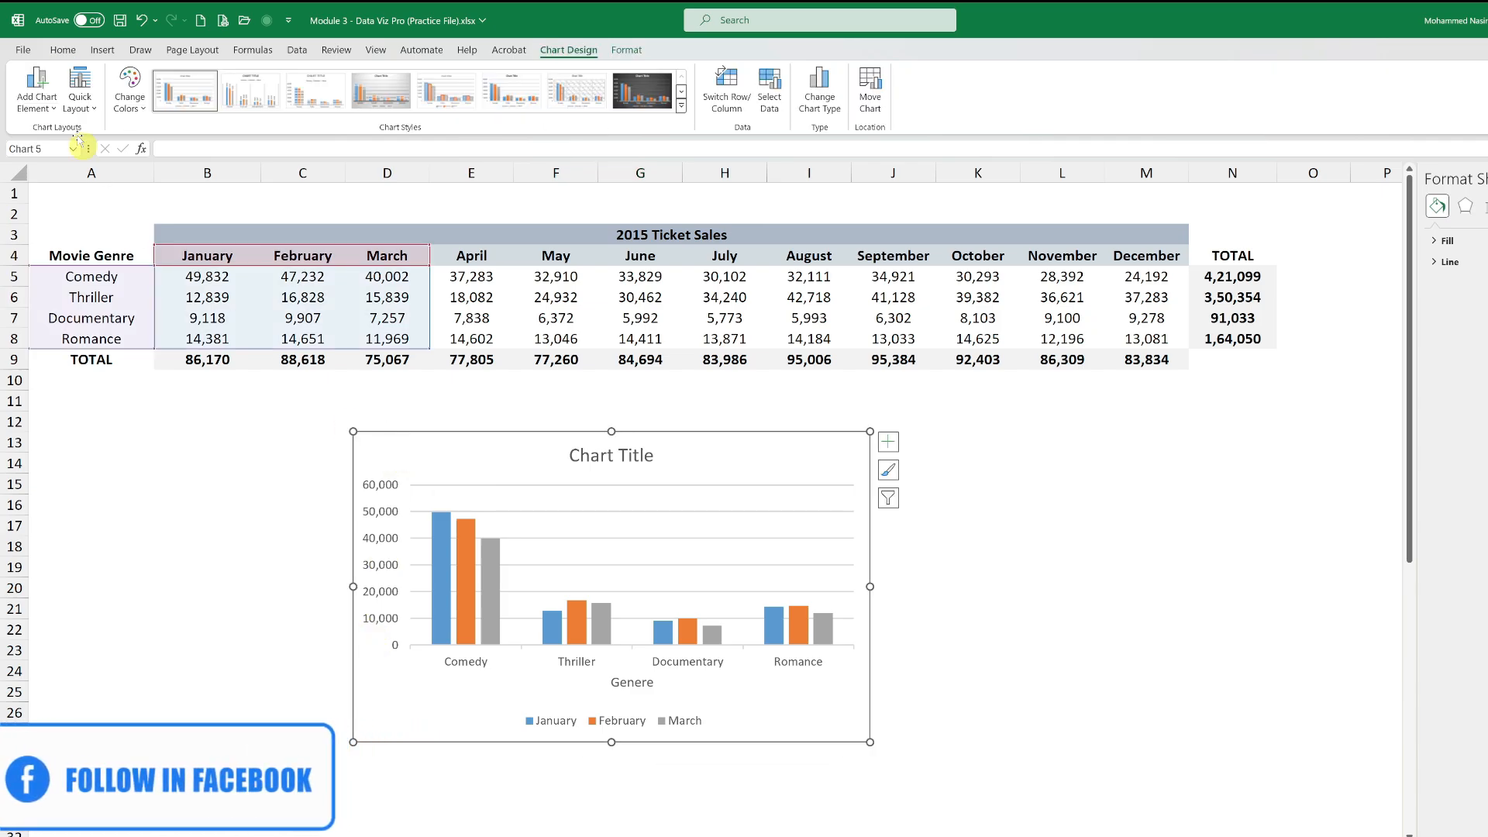
pyautogui.click(54, 110)
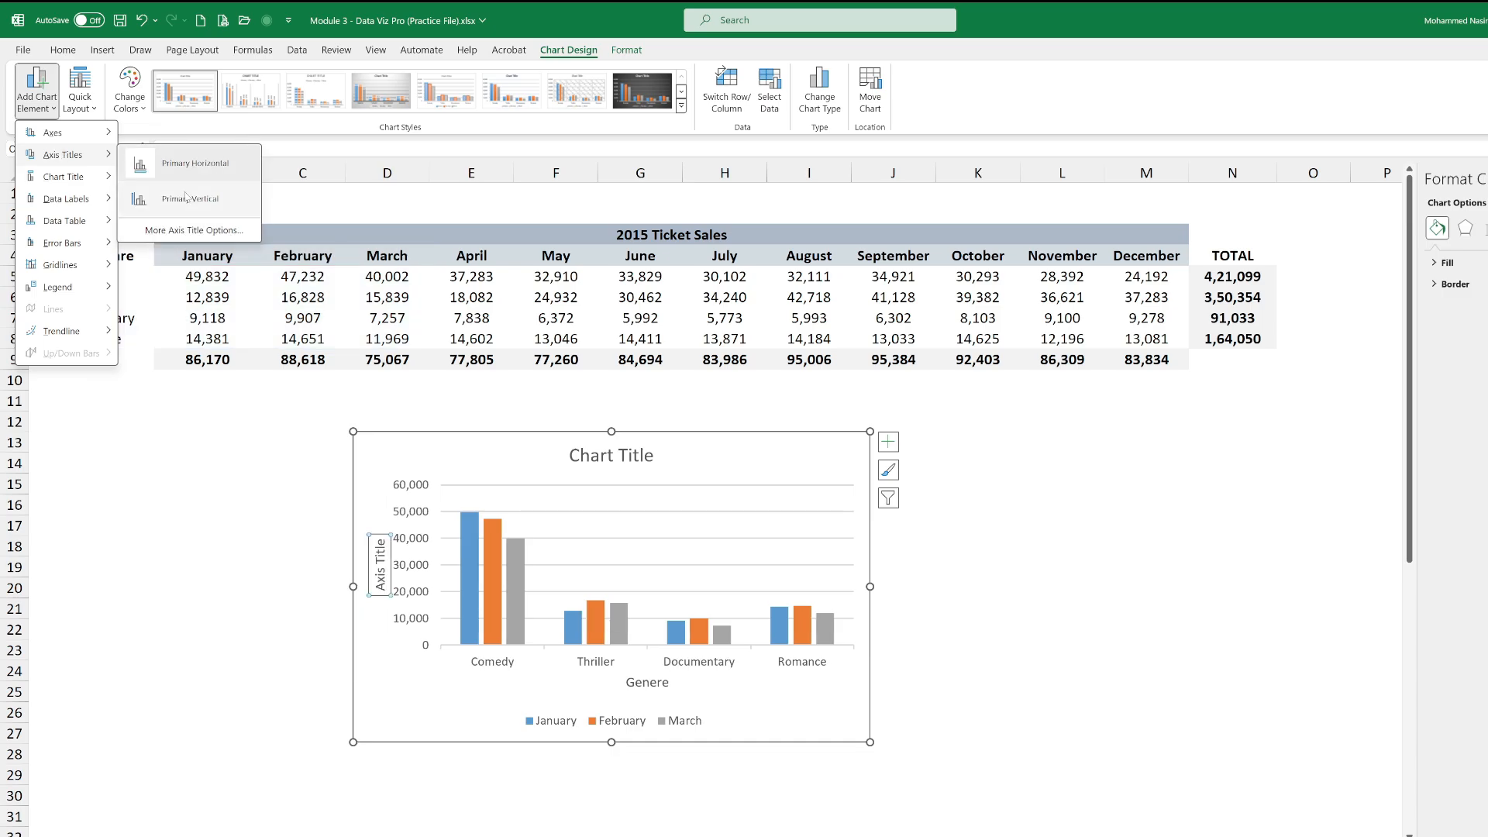
pyautogui.click(186, 196)
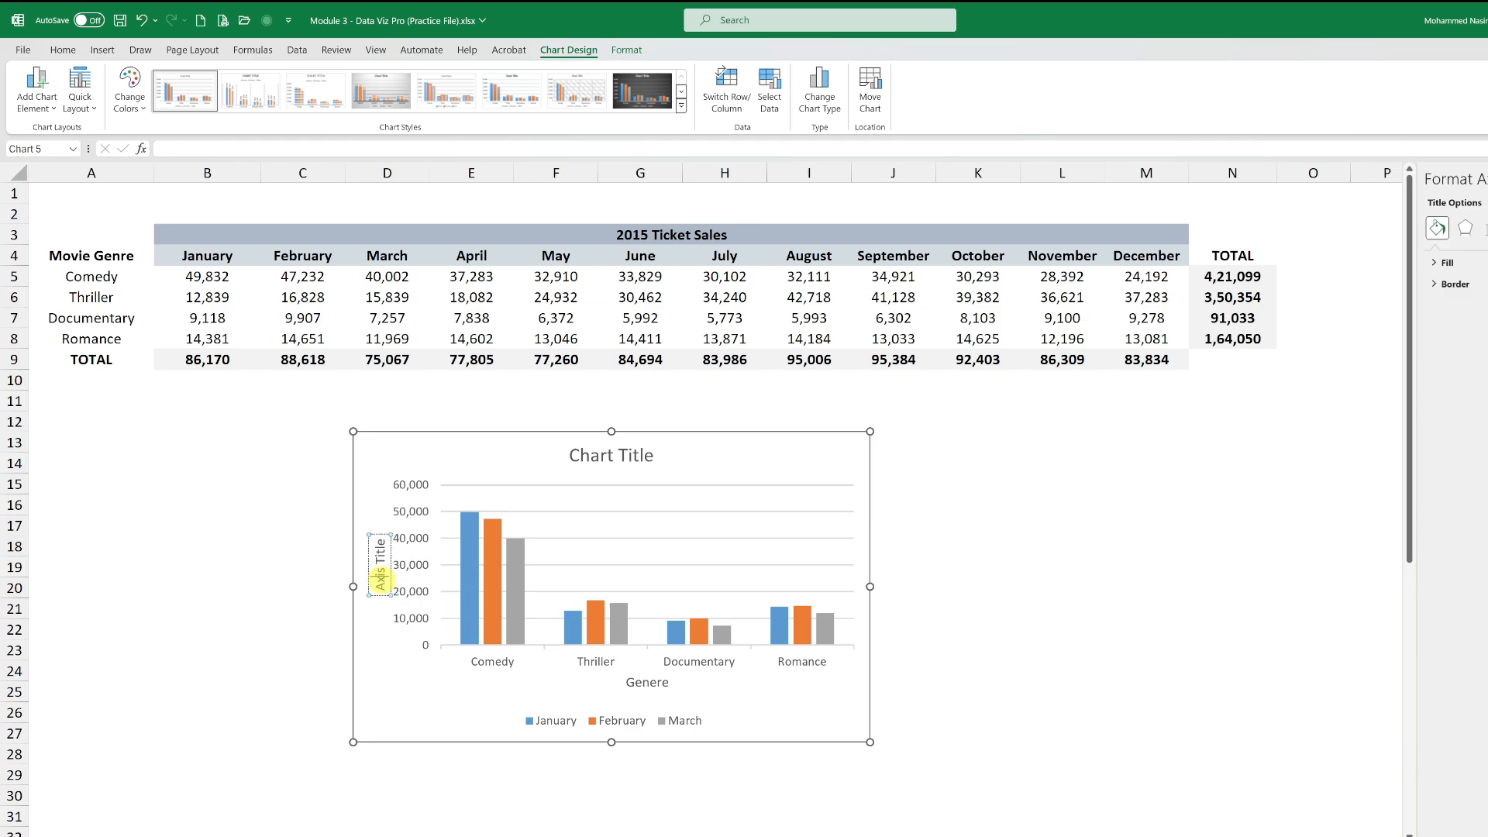
pyautogui.doubleClick(381, 581)
pyautogui.hotkey('ctrl', 'a')
pyautogui.press('BackSpace')
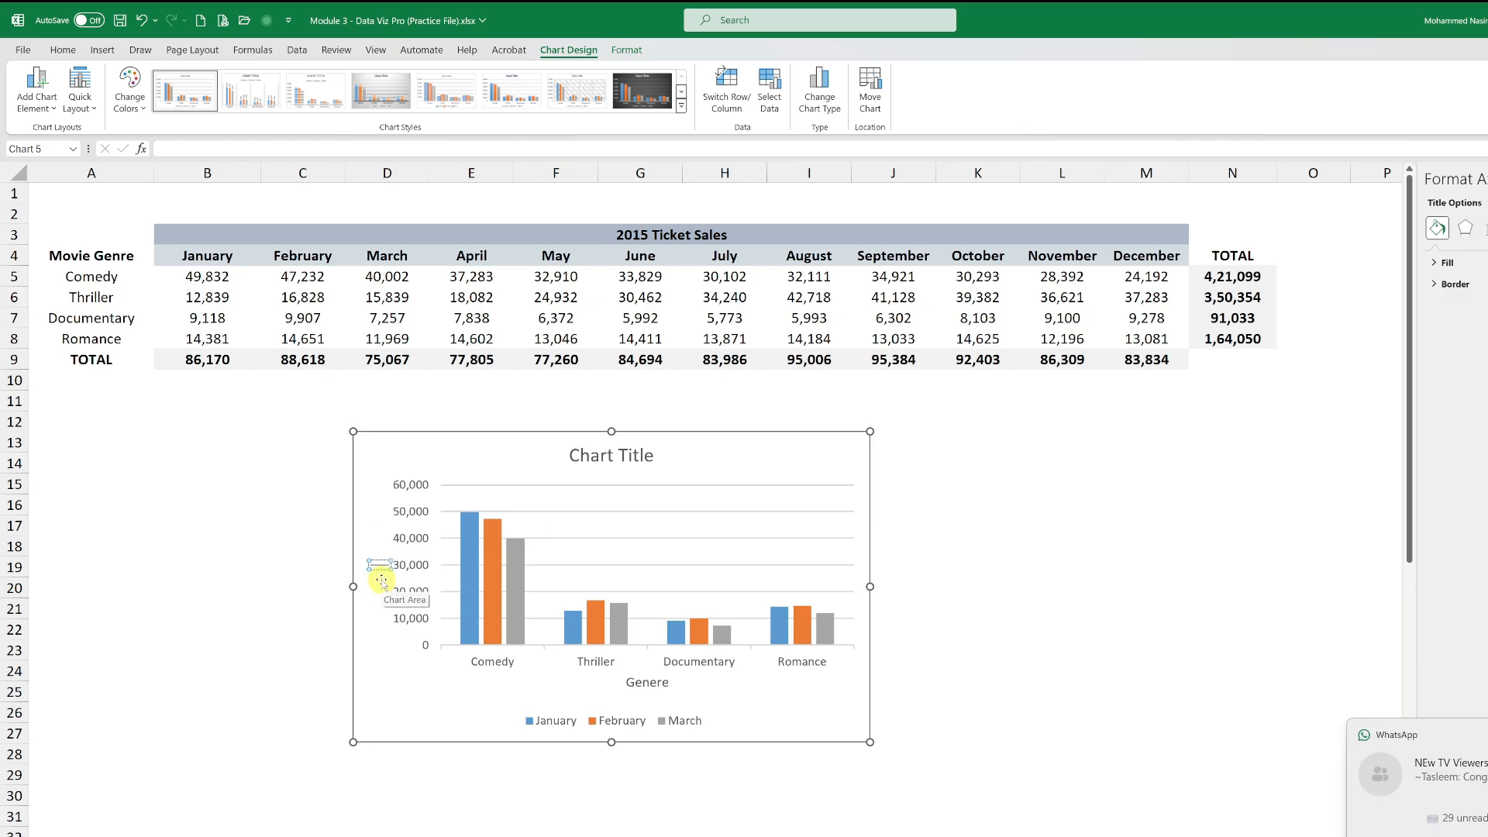
pyautogui.write('Ticket')
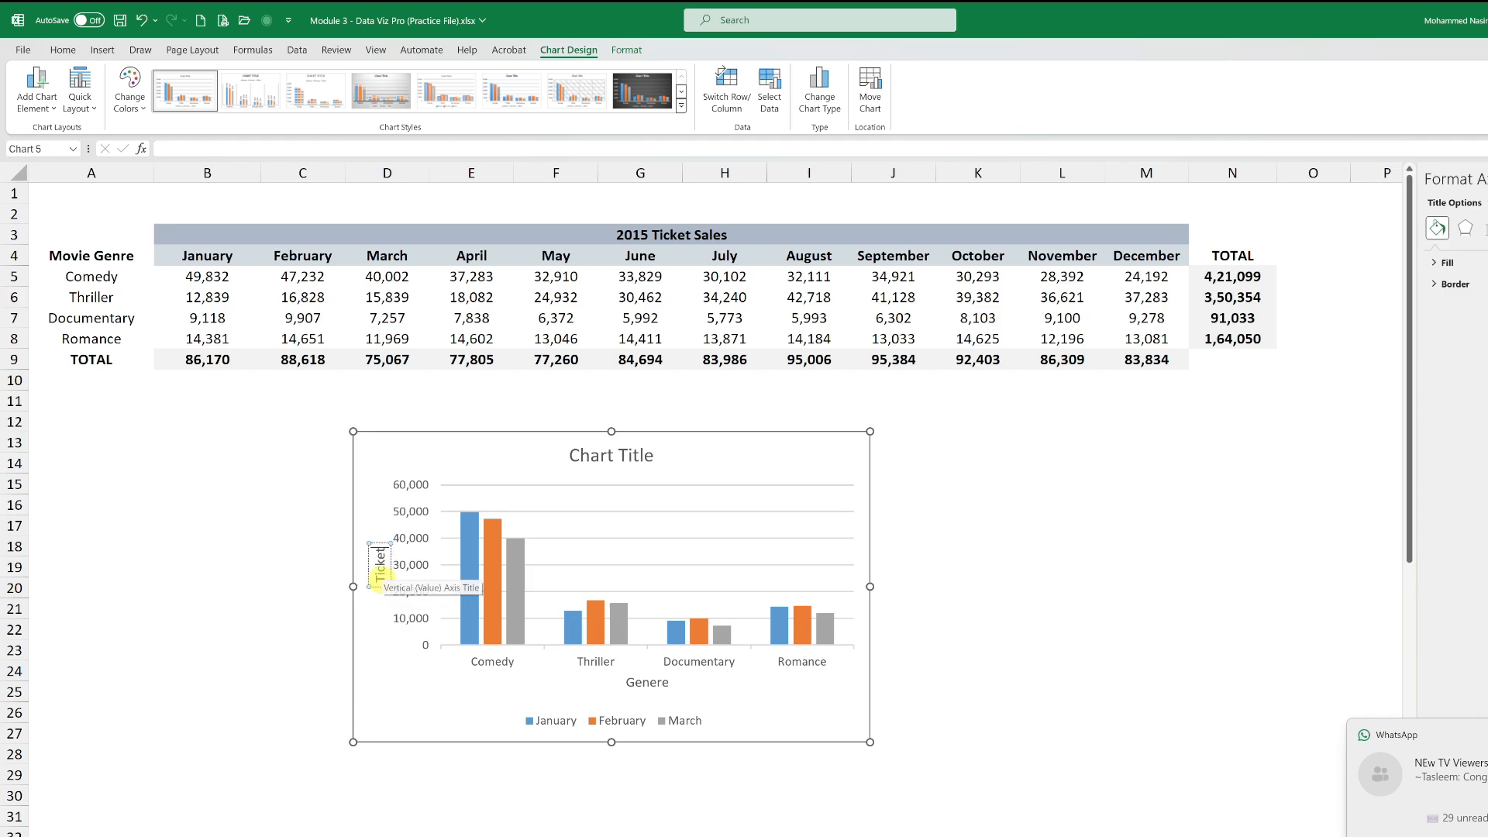
pyautogui.write(' Sales')
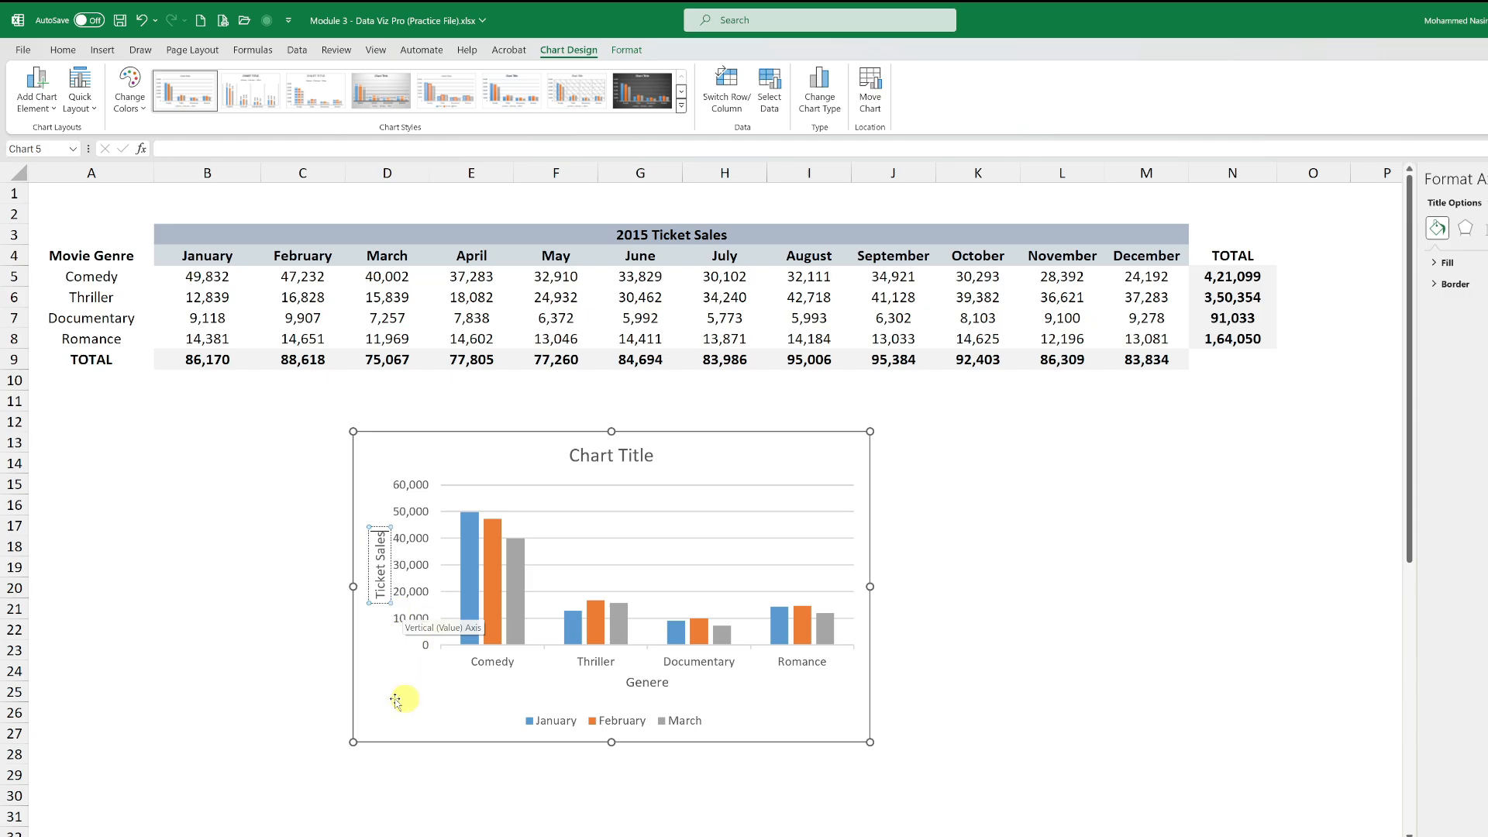
pyautogui.click(325, 617)
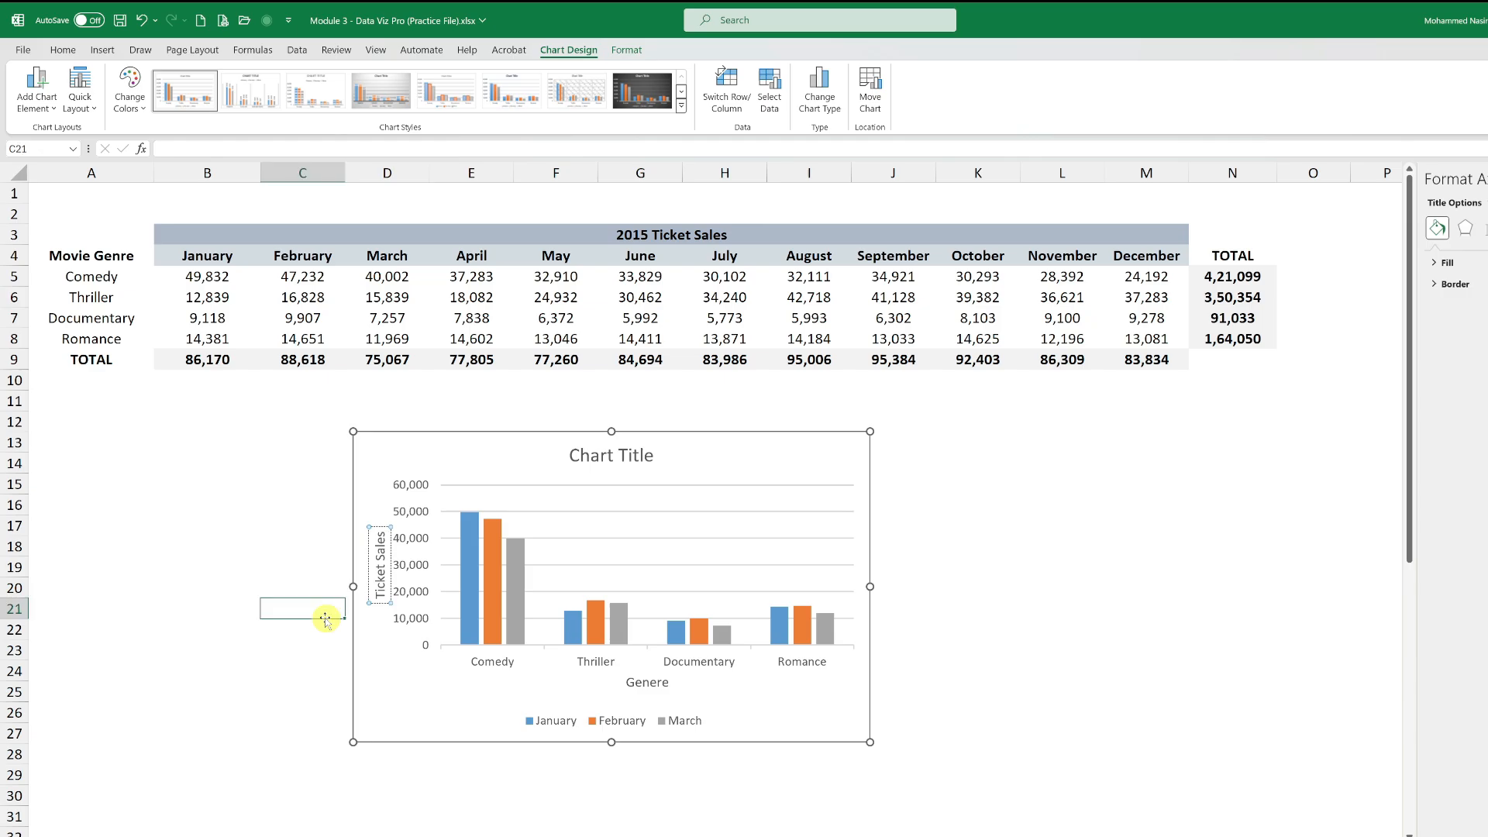
pyautogui.click(411, 458)
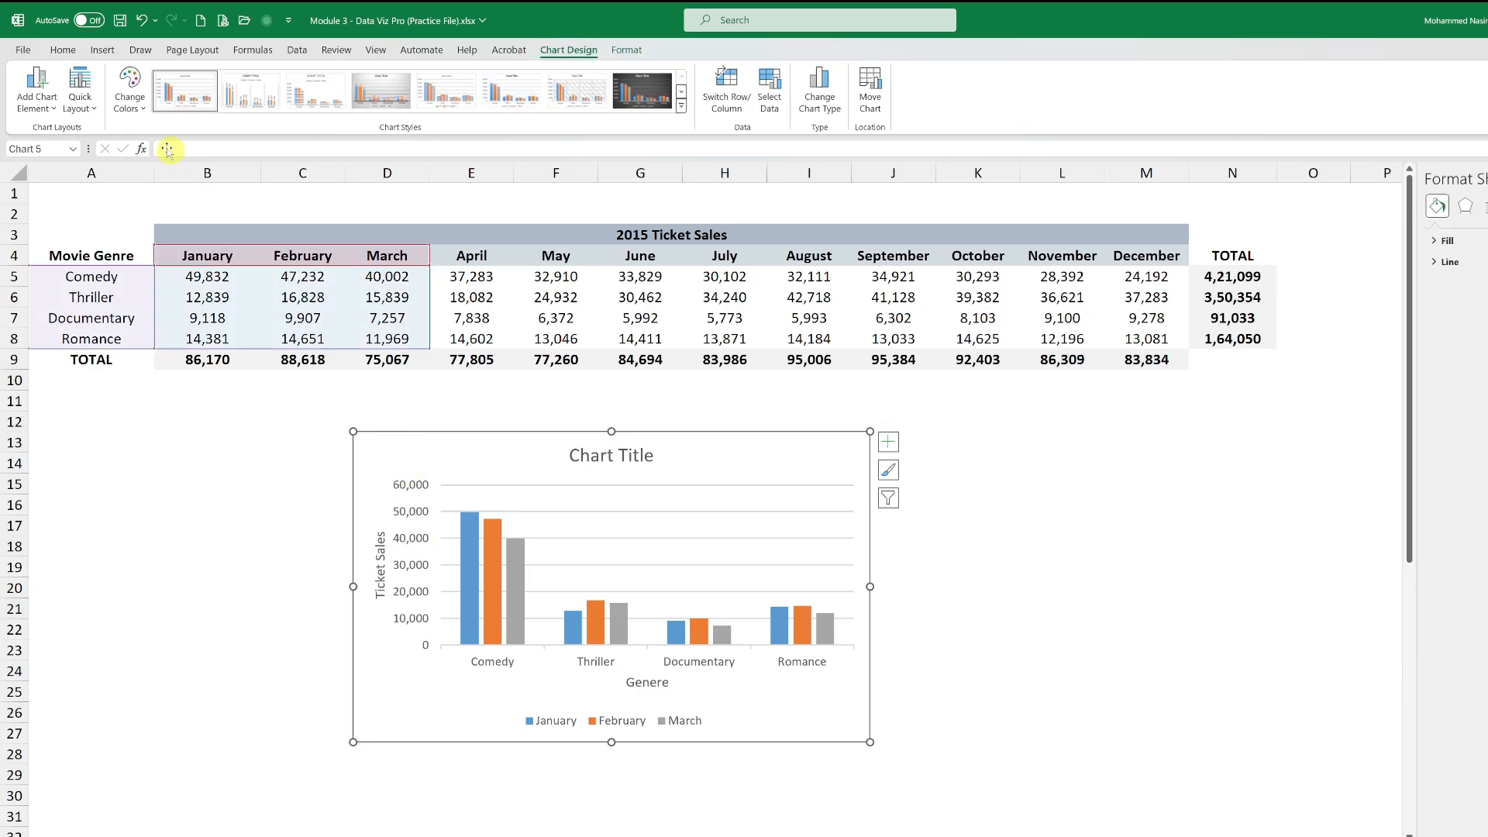
# Step: Set the column chart's title to the Above Chart placement
pyautogui.click(54, 107)
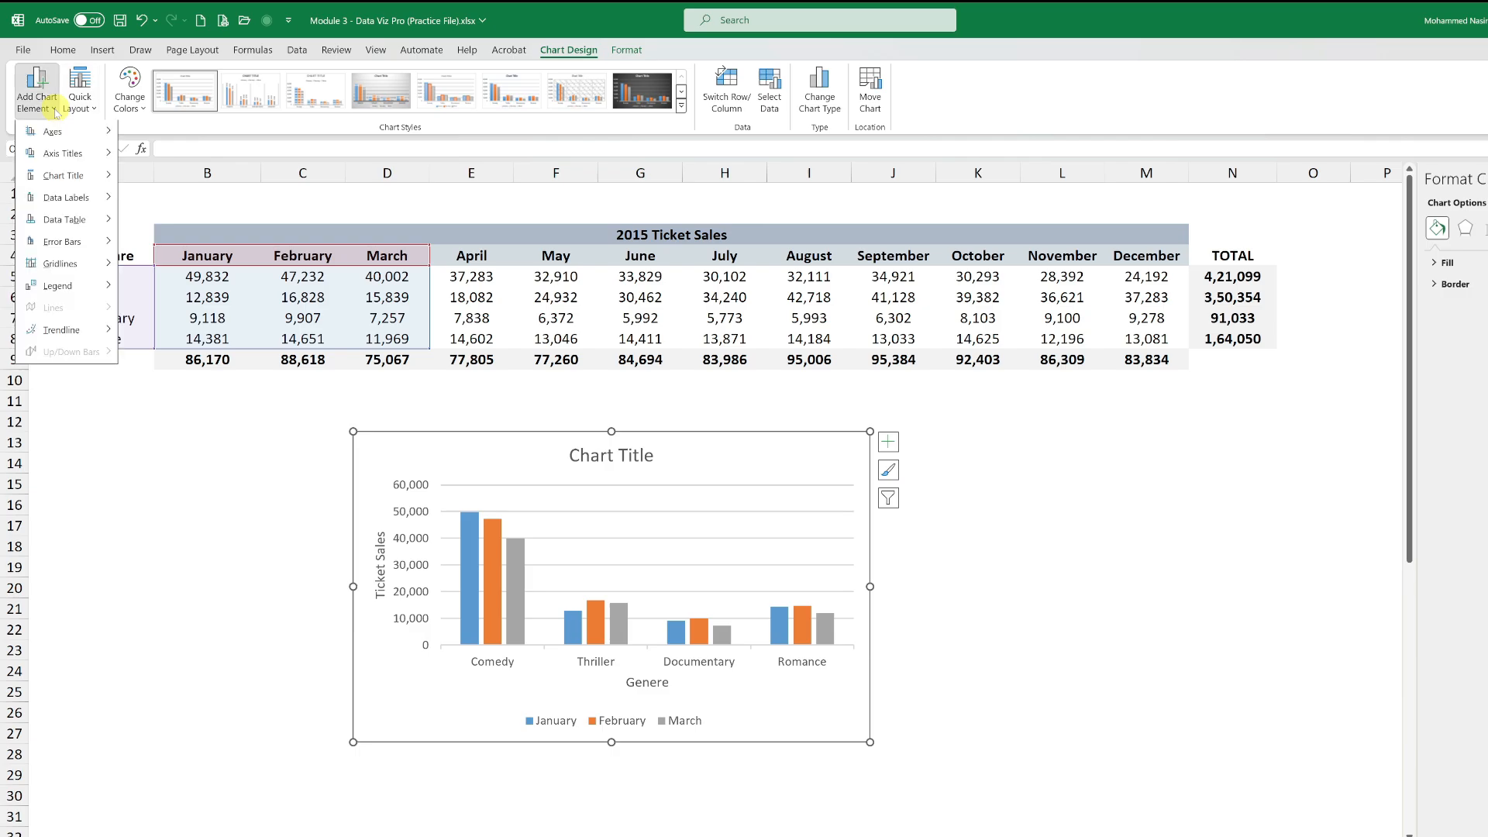
pyautogui.moveTo(64, 183)
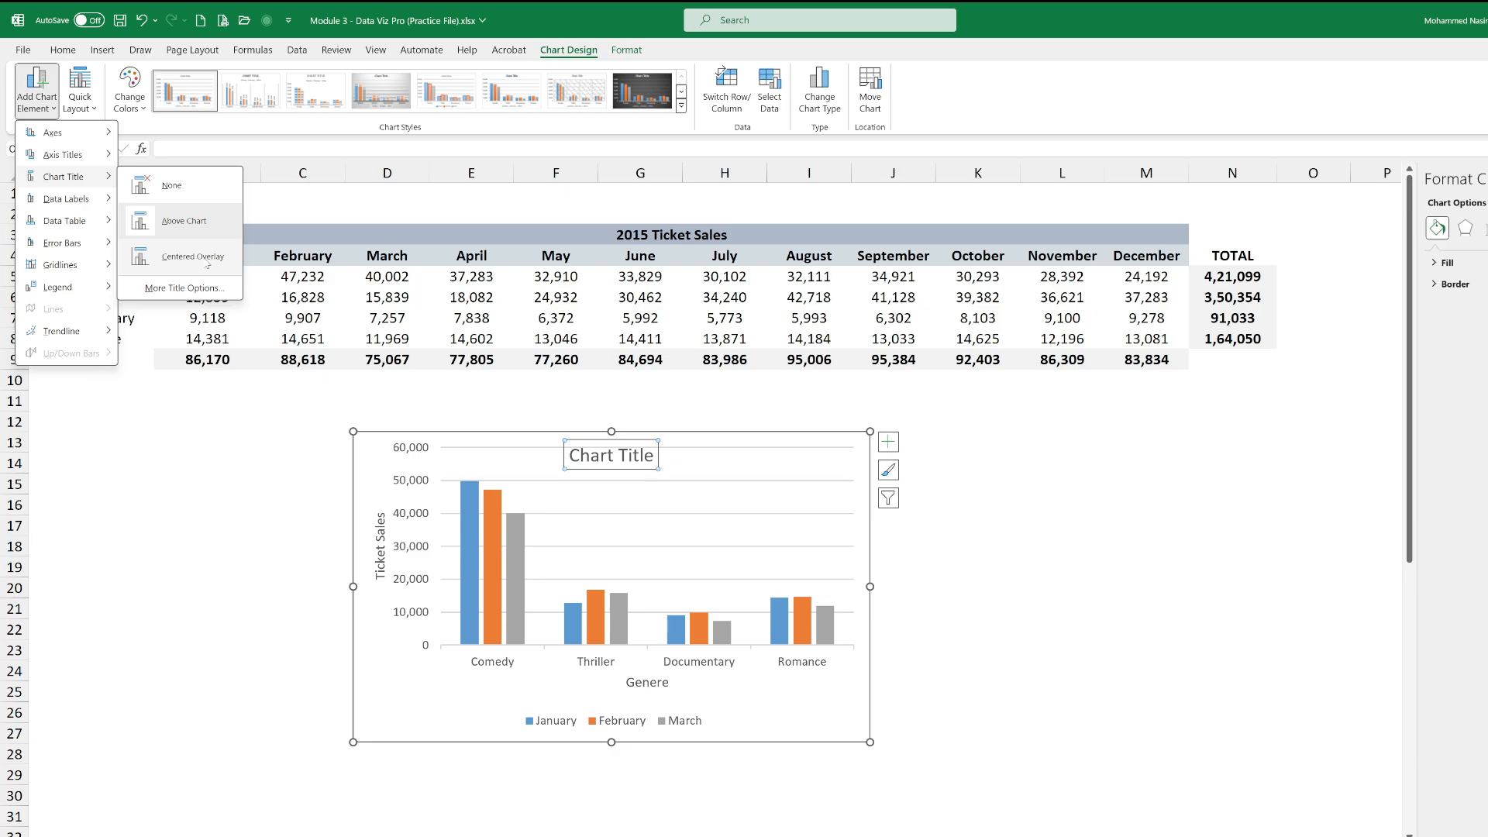
pyautogui.click(195, 220)
# Step: Replace the chart title text with "Ticket Sales for the year 2015" and deselect the chart
pyautogui.click(613, 455)
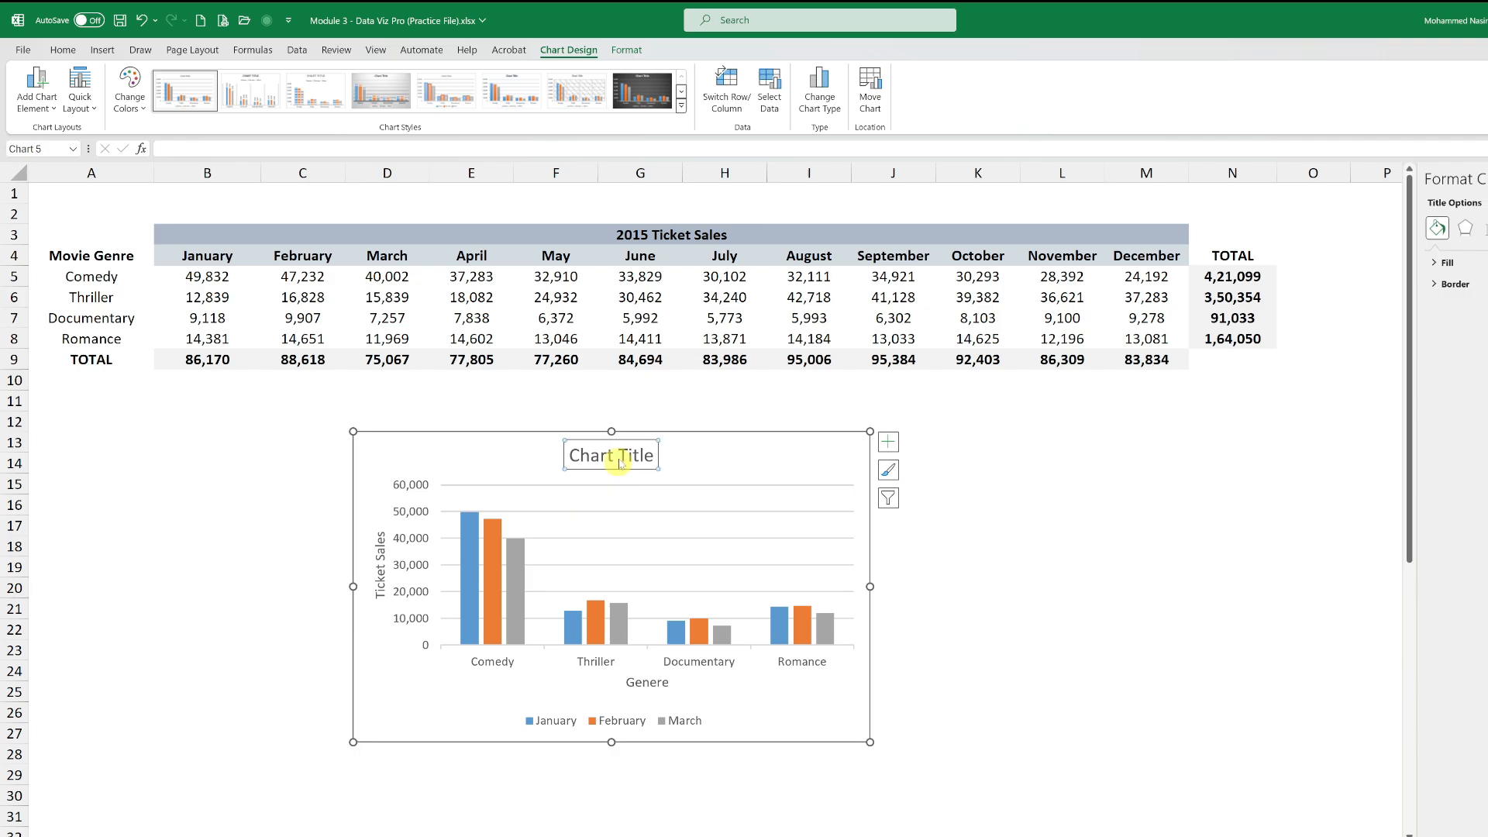
pyautogui.click(618, 457)
pyautogui.tripleClick(620, 459)
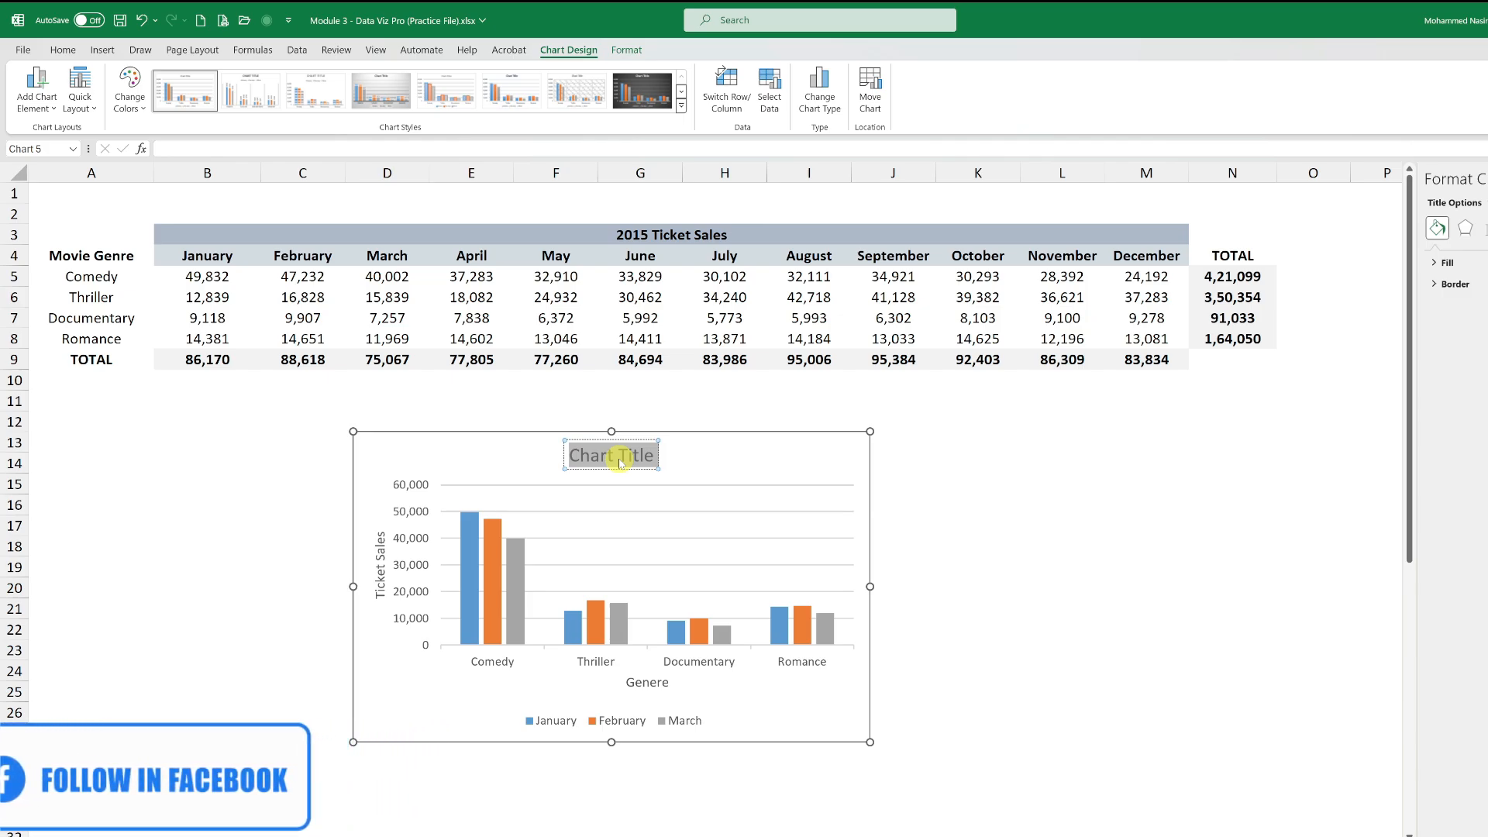
pyautogui.write('Ti')
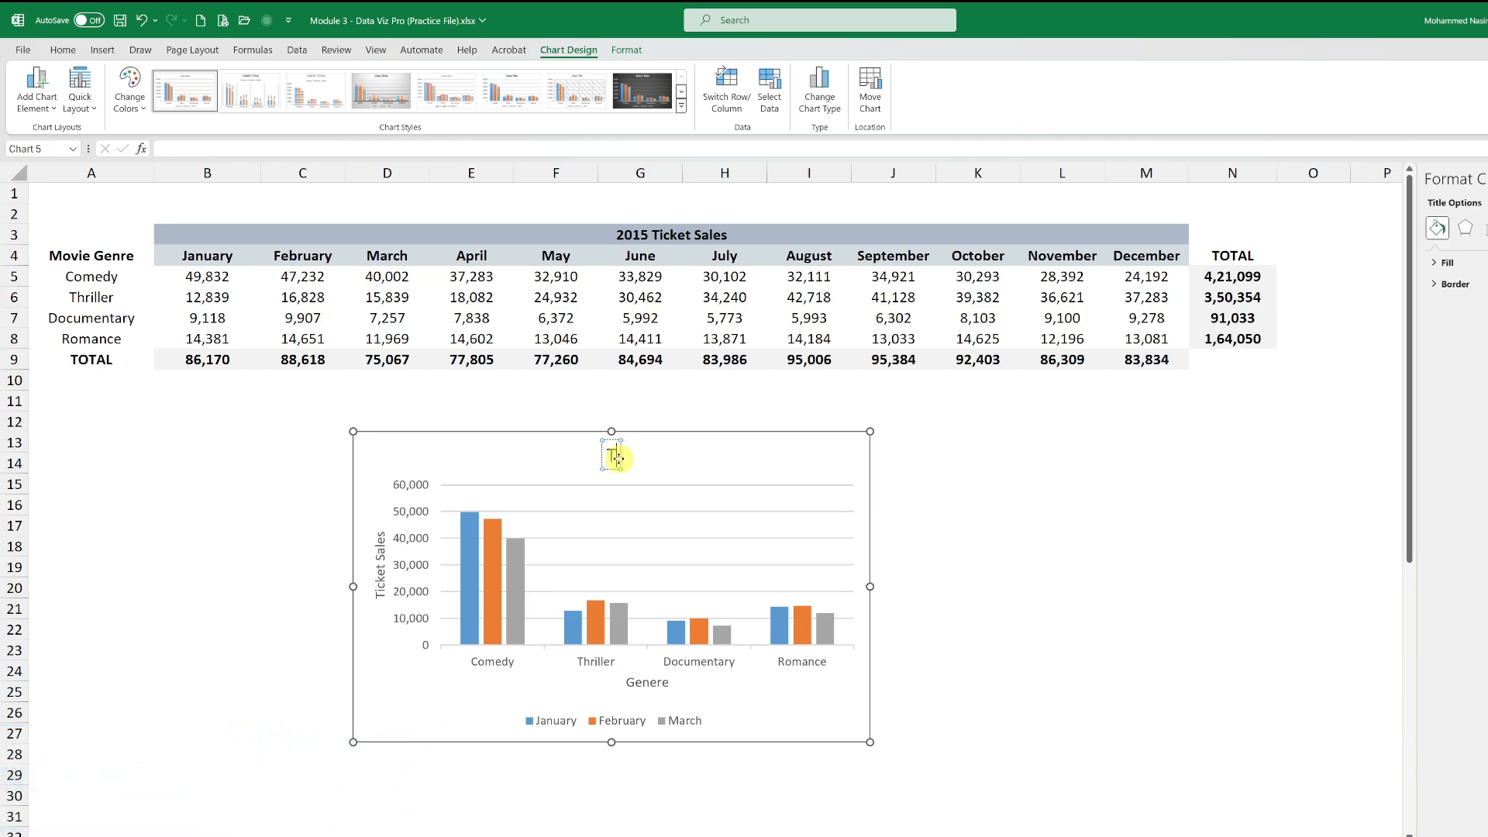
pyautogui.write('cket Sales')
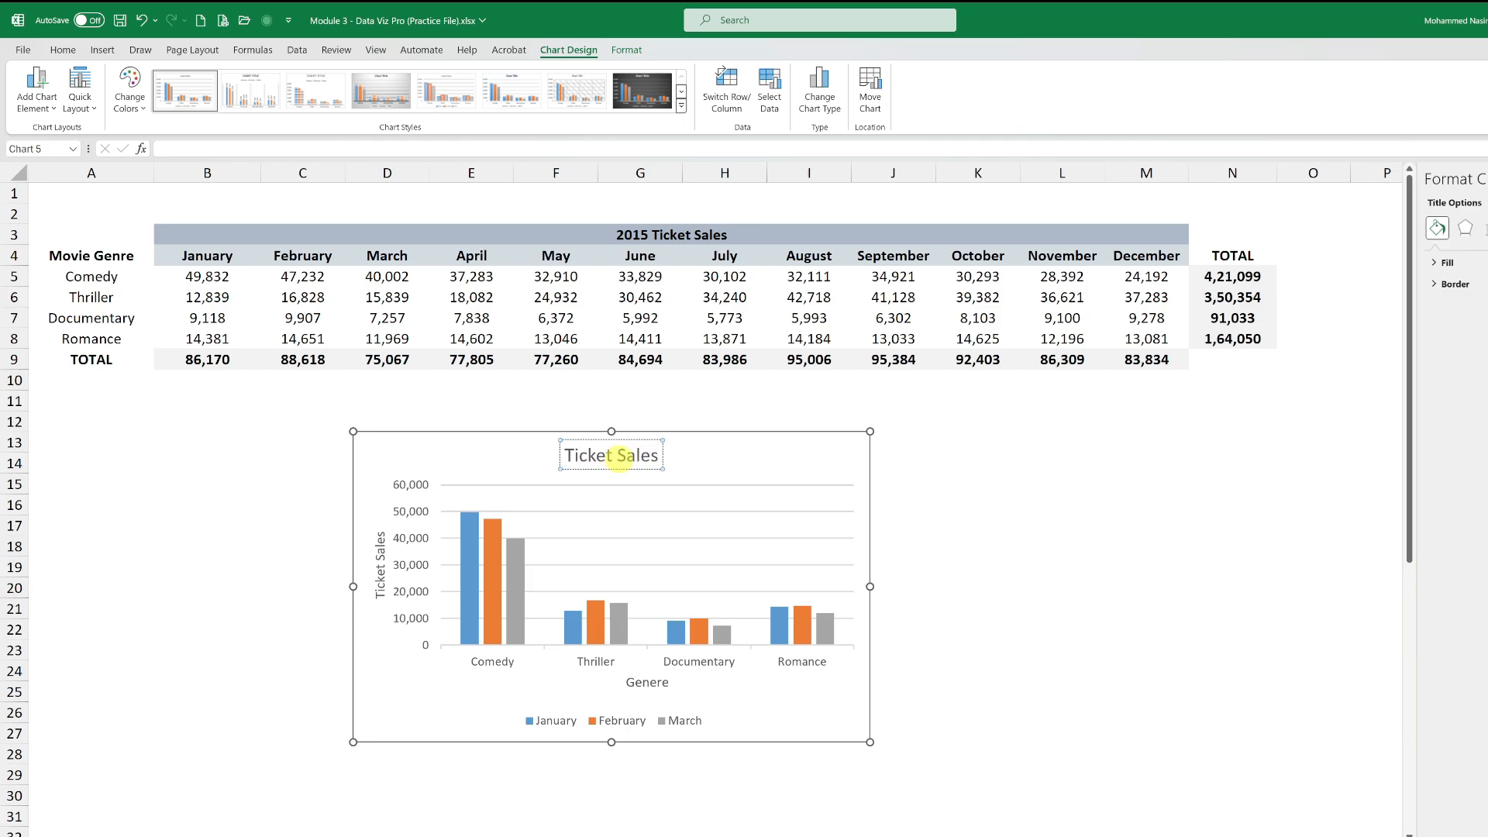
pyautogui.write(' for the')
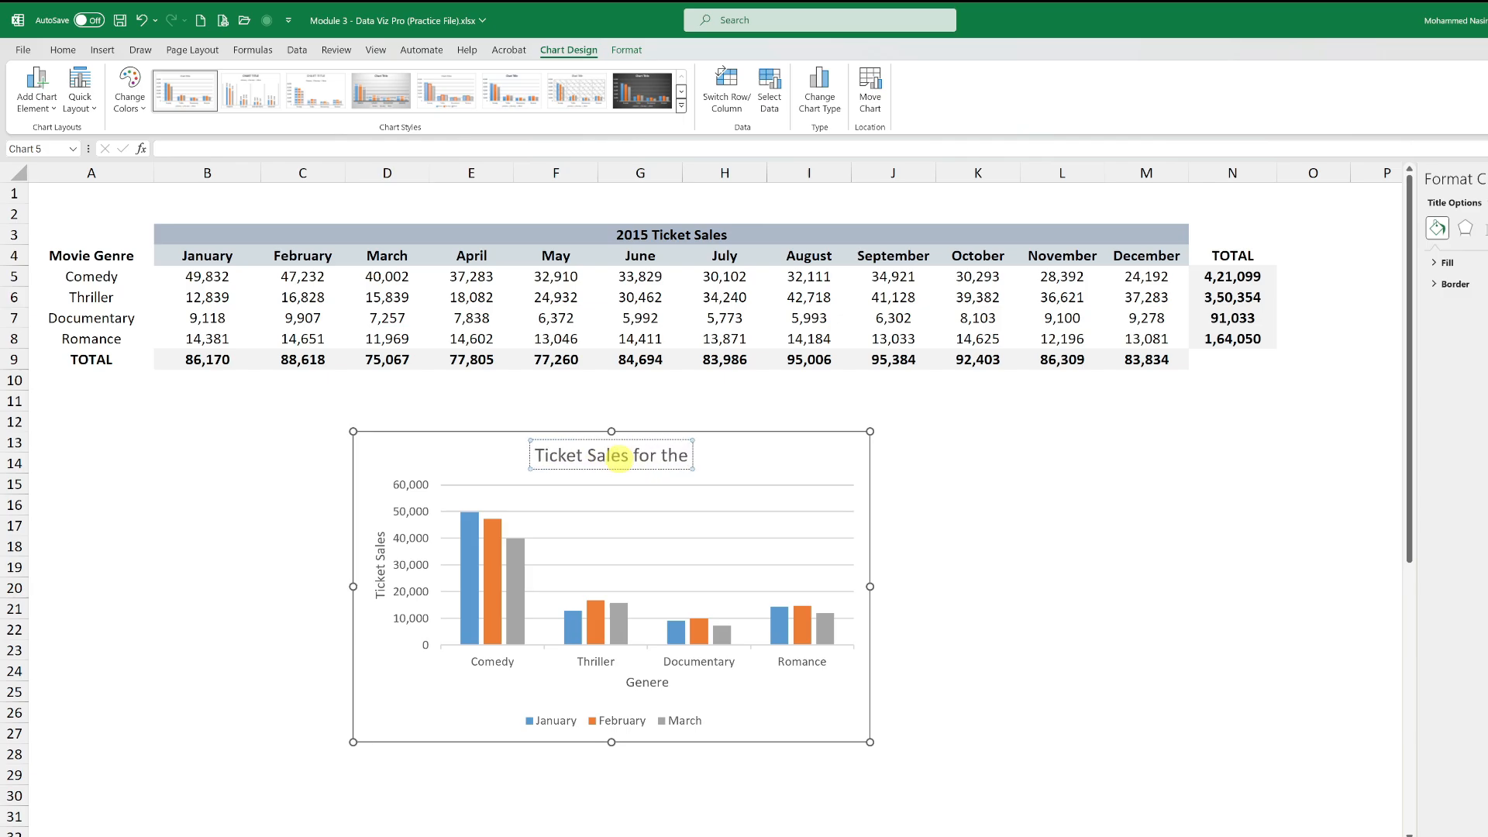
pyautogui.write(' year 2015')
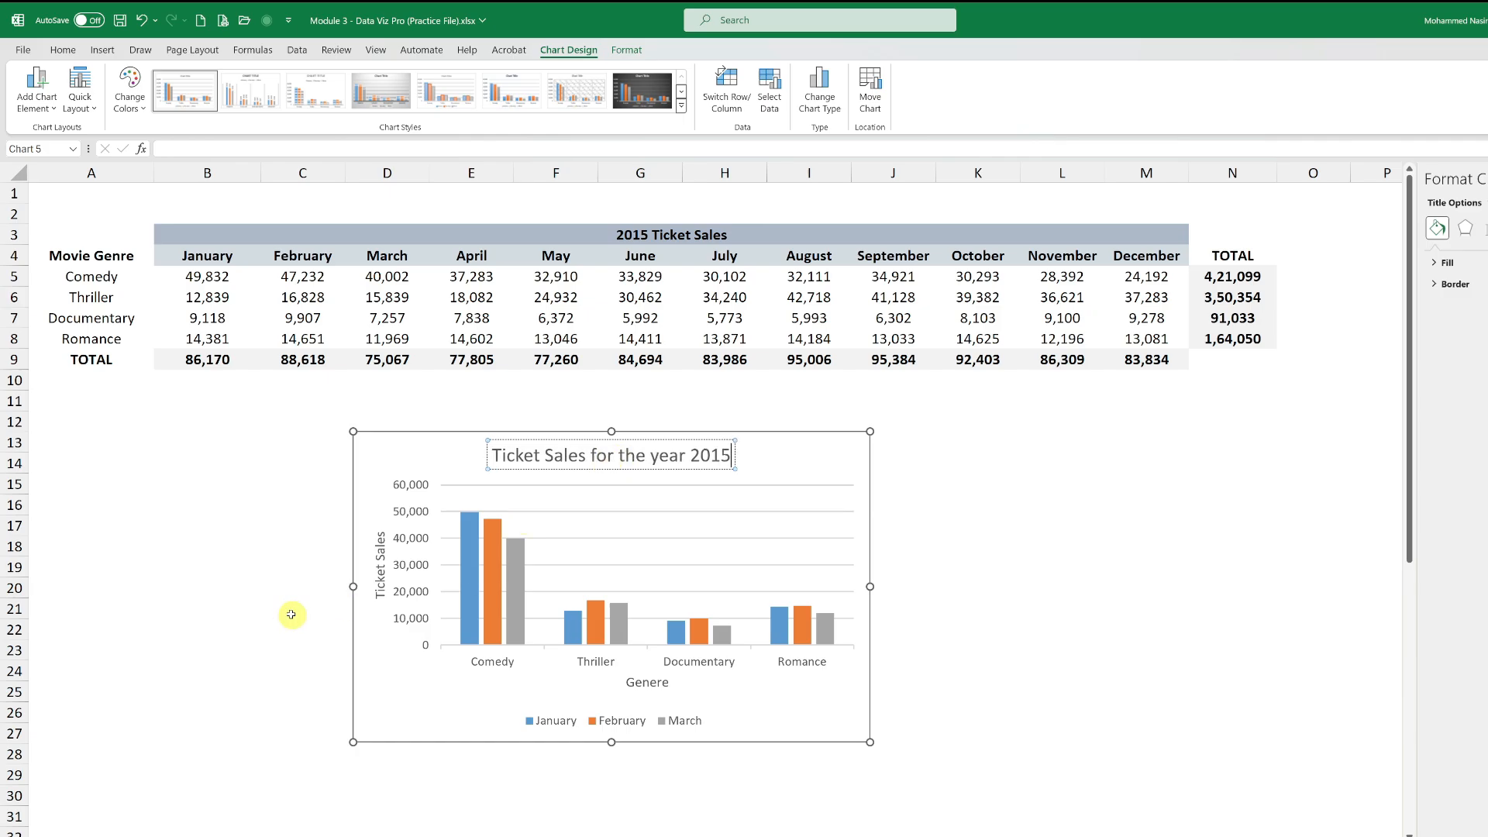
pyautogui.click(291, 615)
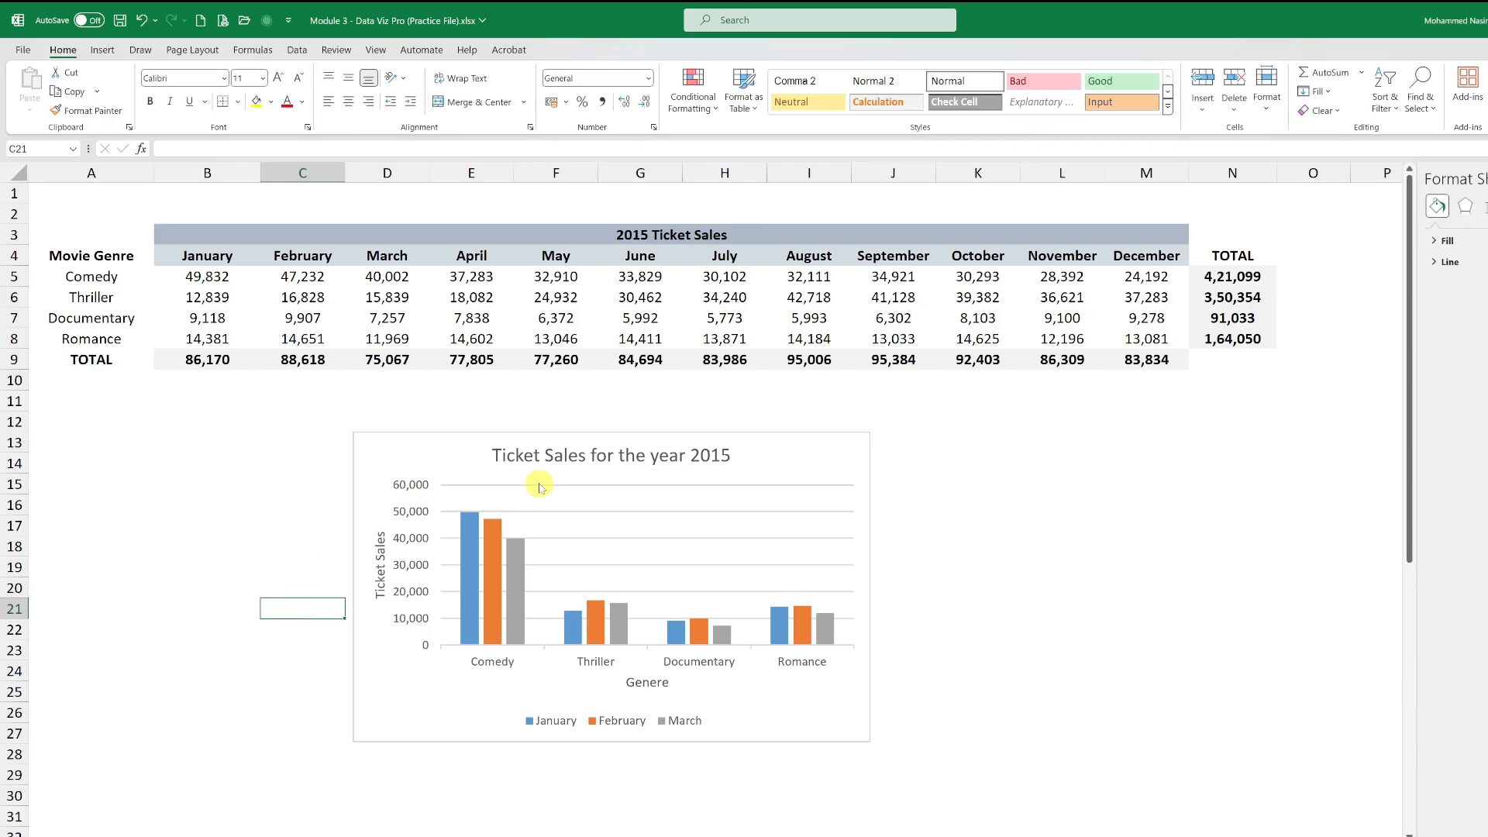
# Step: Add data labels to the column chart in the Center position
pyautogui.click(404, 459)
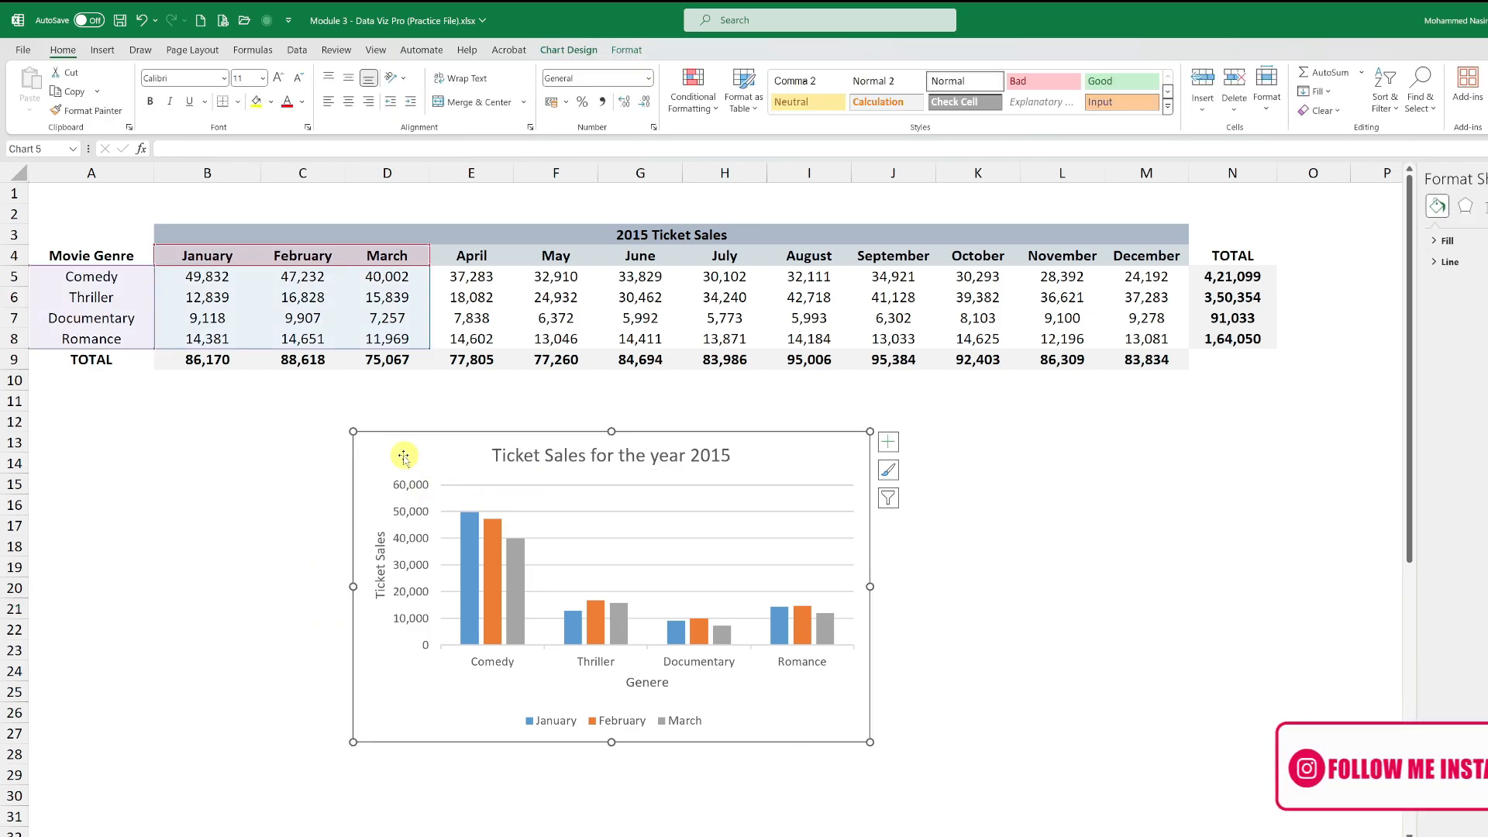
pyautogui.click(39, 97)
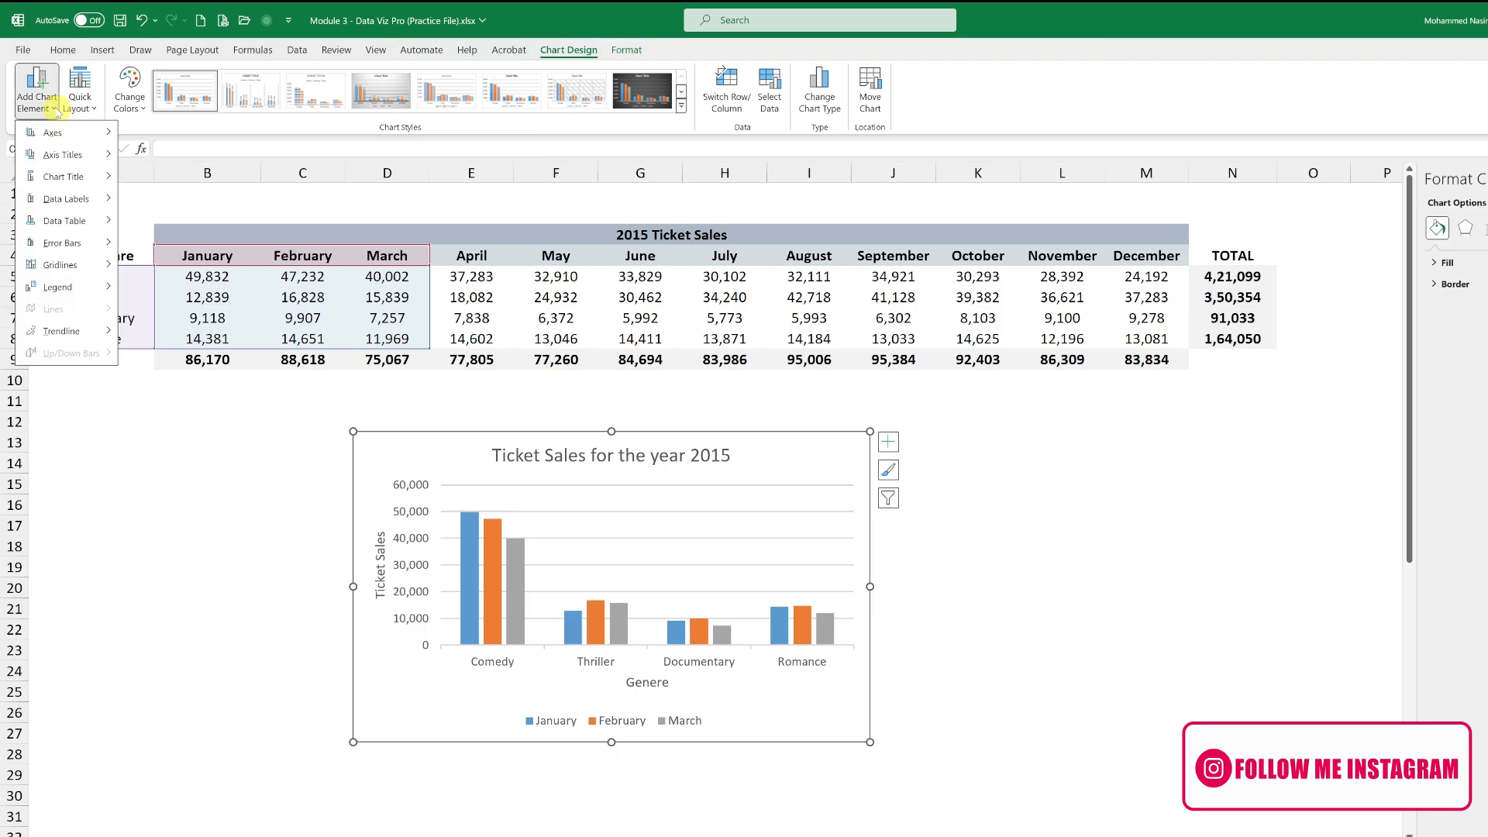
pyautogui.moveTo(88, 200)
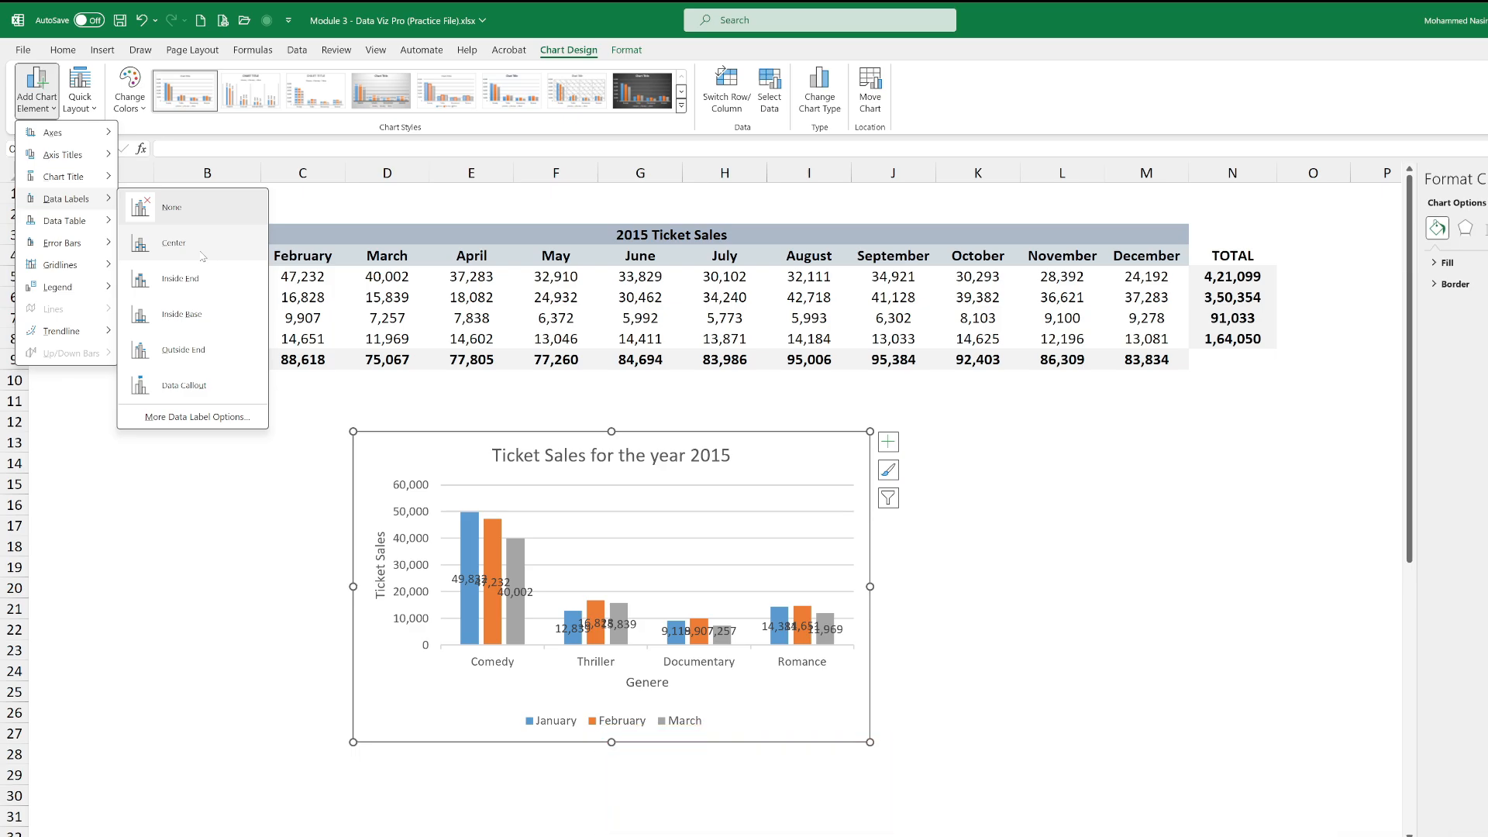
pyautogui.click(201, 256)
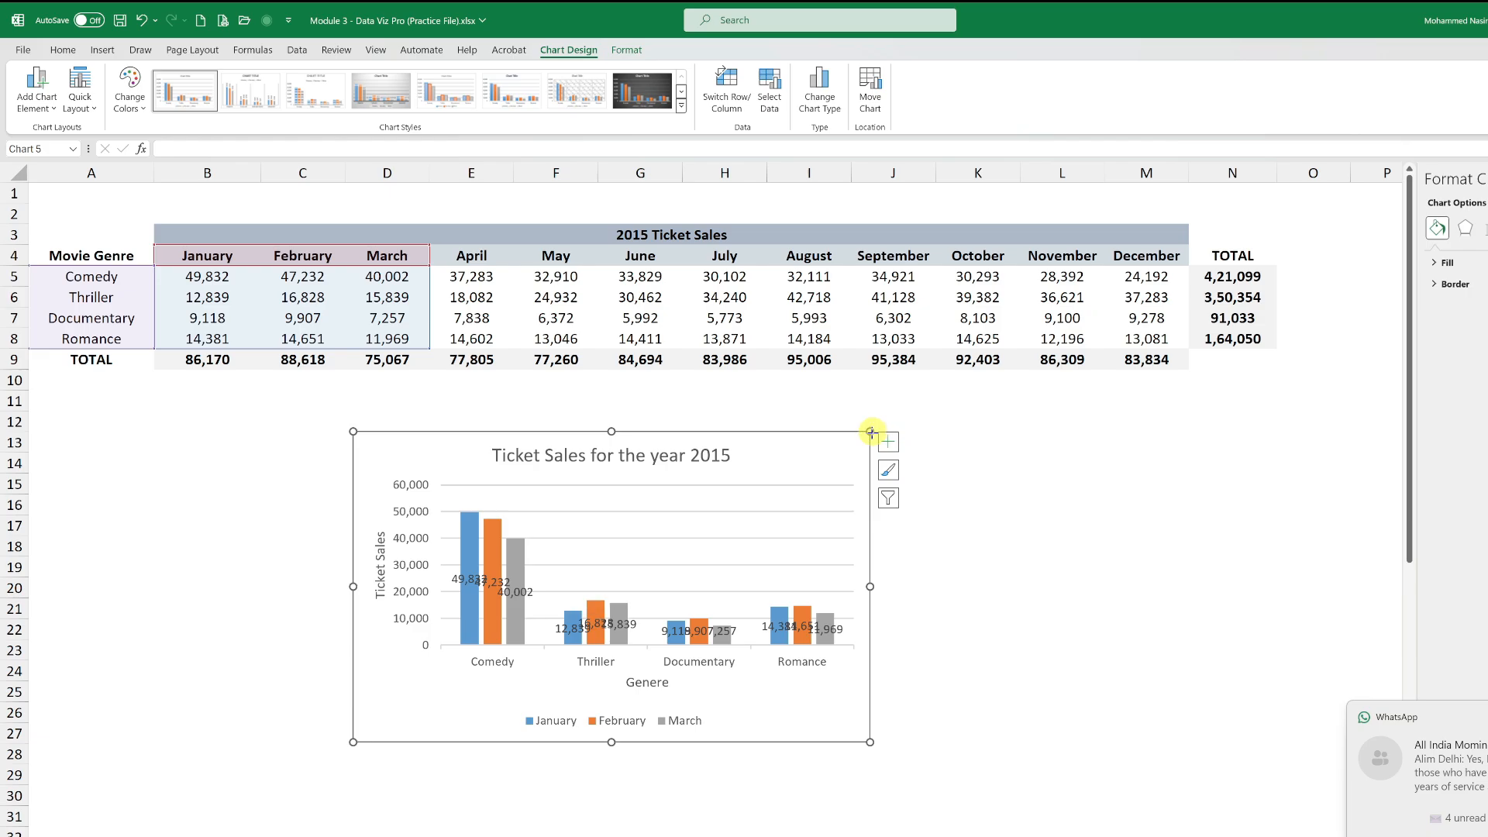
# Step: Enlarge the chart and place it below the table, spanning about columns E to L and rows 11 to 29
pyautogui.moveTo(869, 431); pyautogui.dragTo(1018, 348)
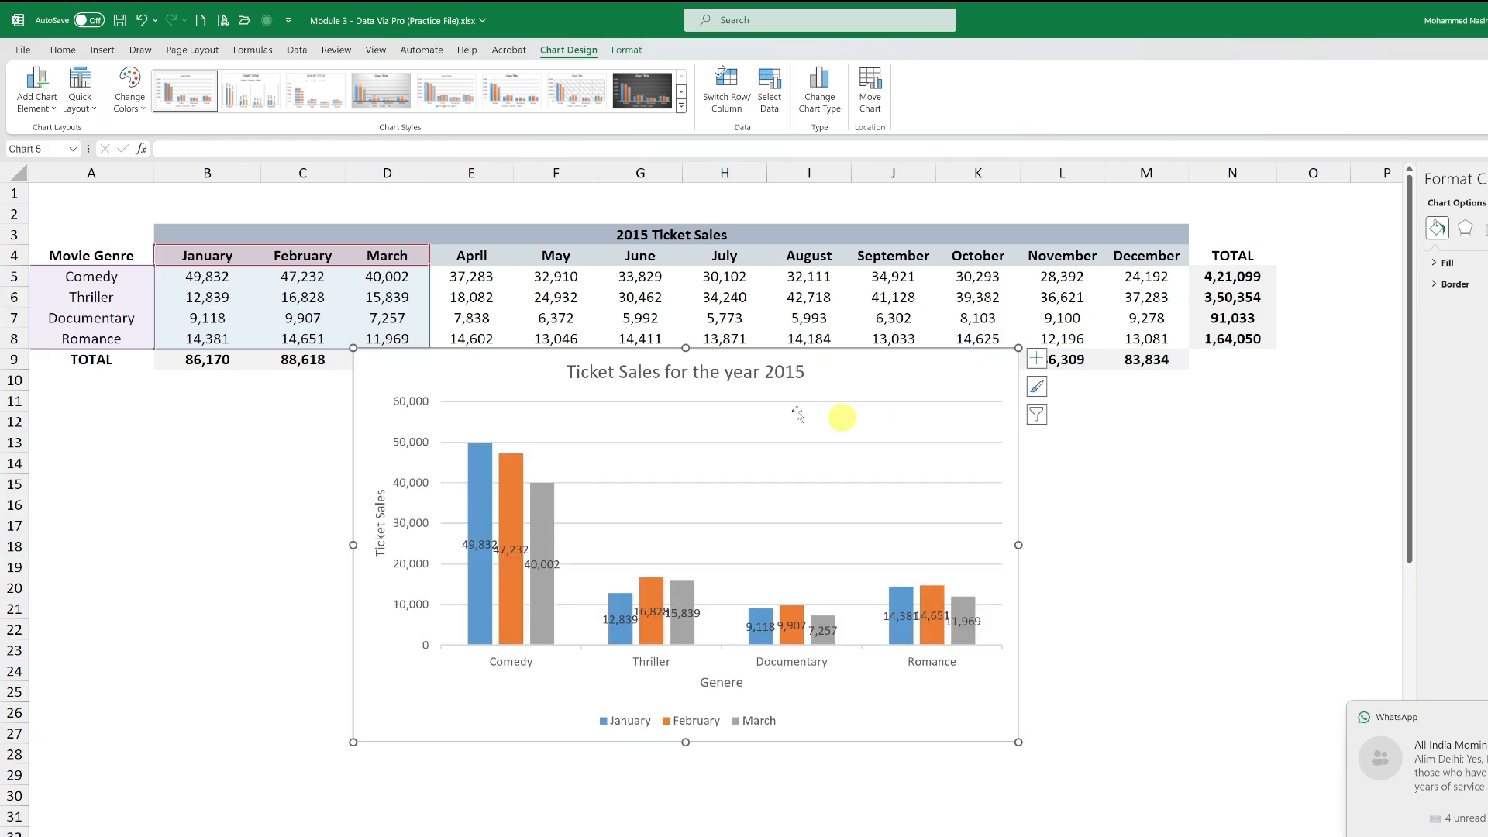
pyautogui.moveTo(764, 370); pyautogui.dragTo(822, 394)
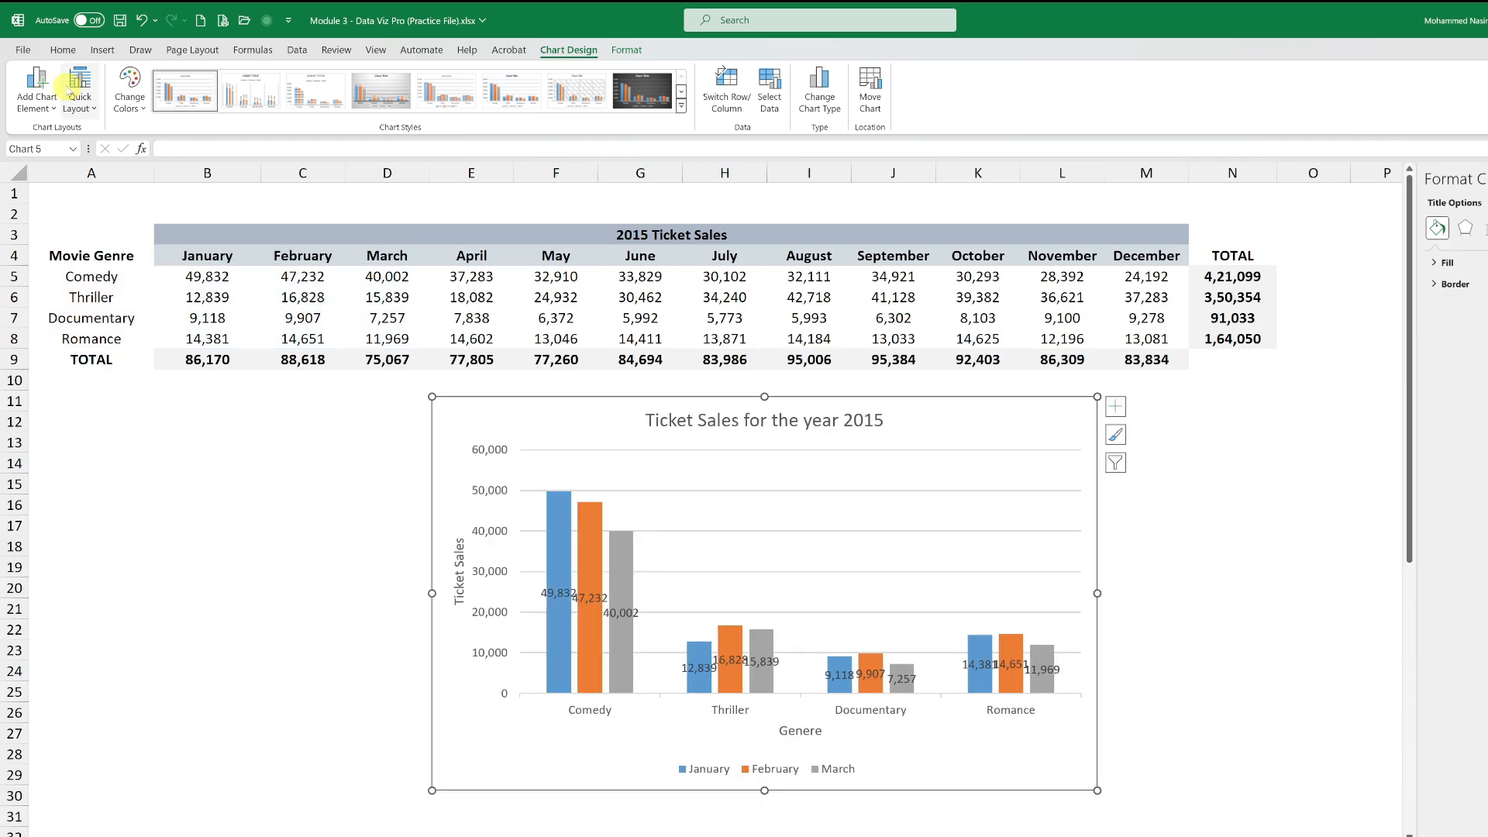
# Step: Switch the chart's data labels to Outside End and select the January and then the February labels
pyautogui.click(56, 93)
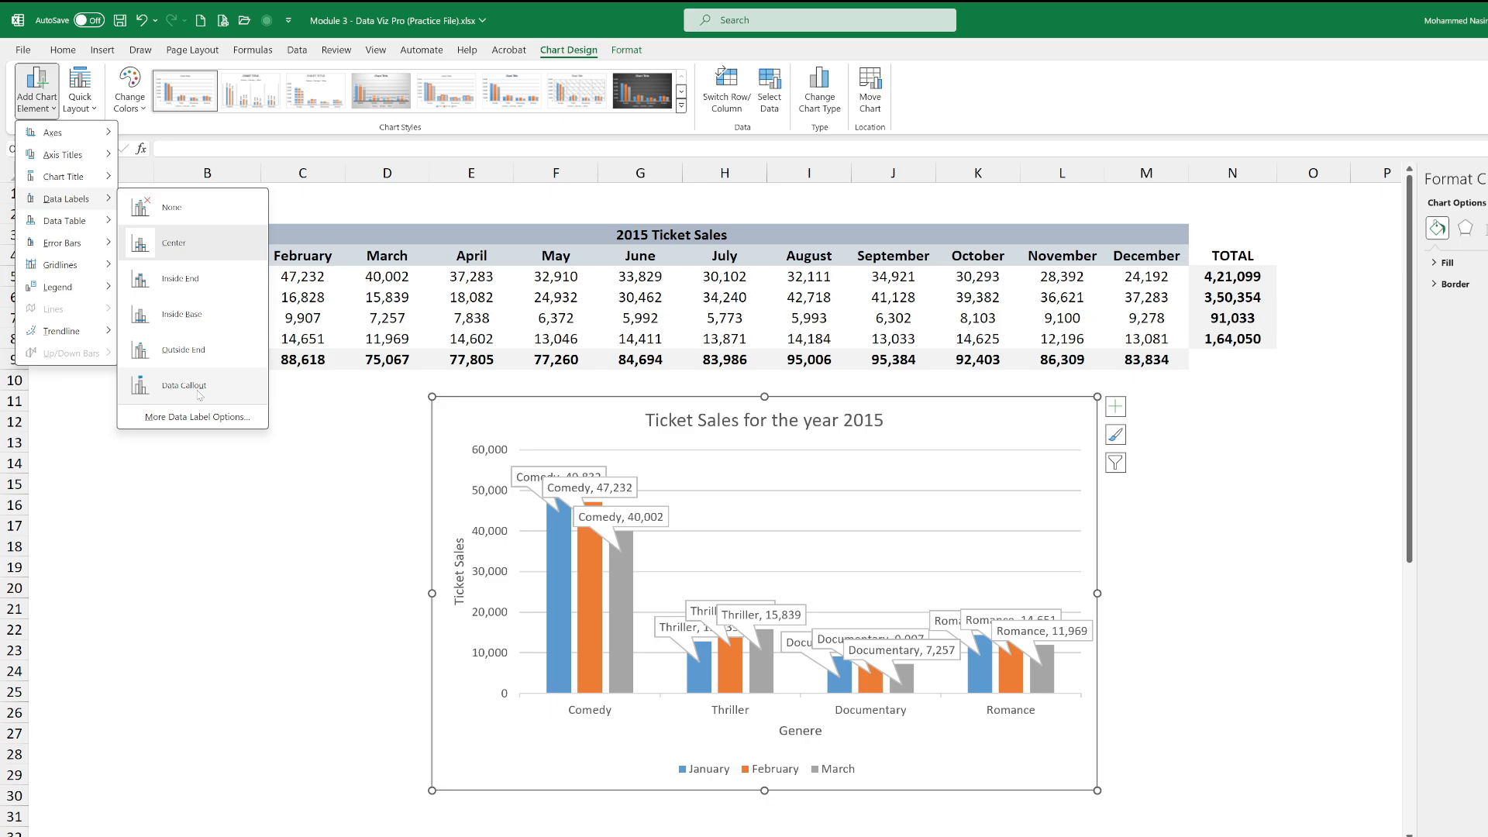
pyautogui.click(183, 350)
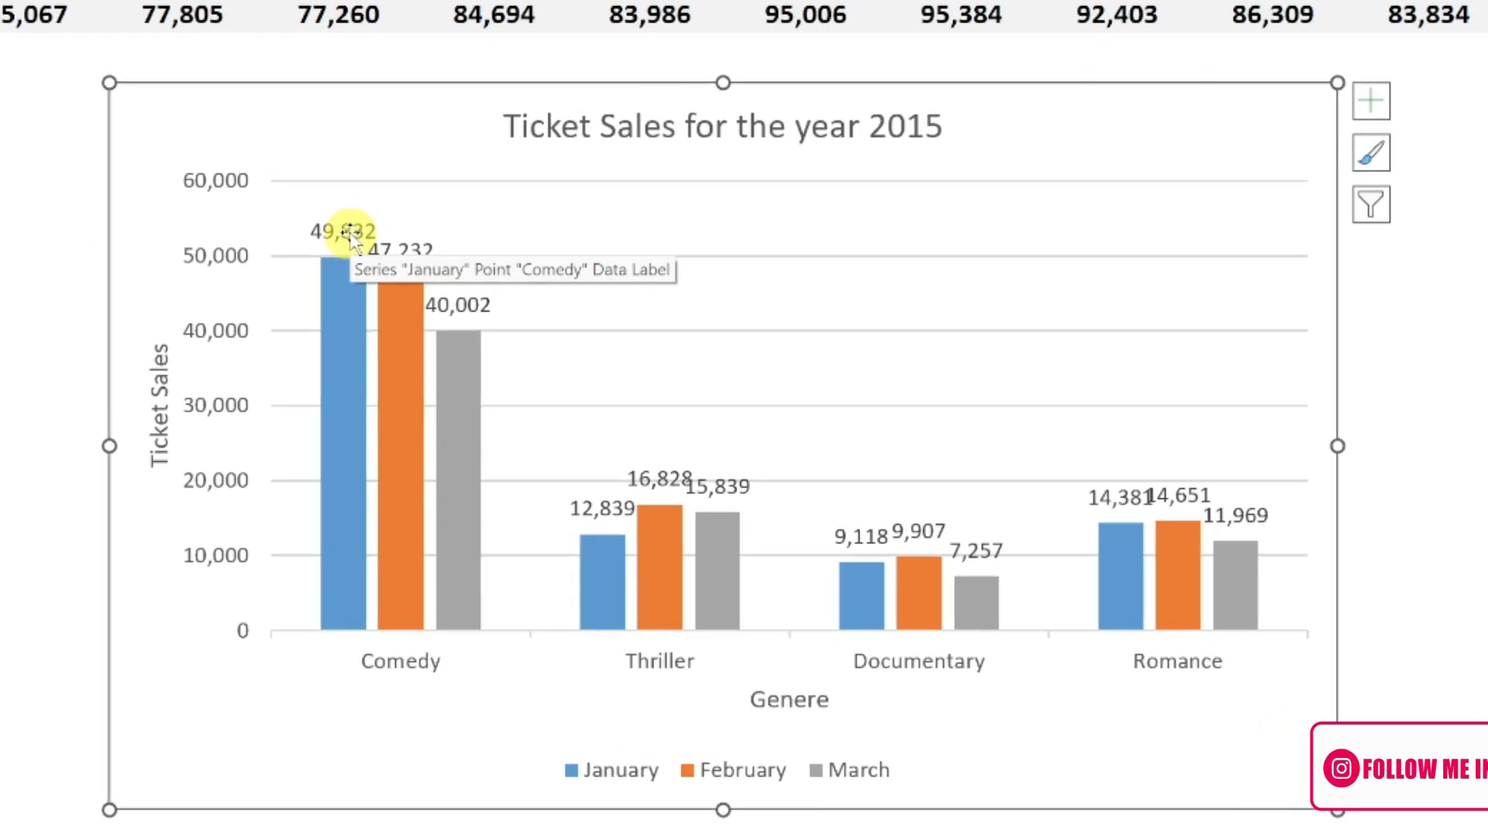
pyautogui.click(351, 236)
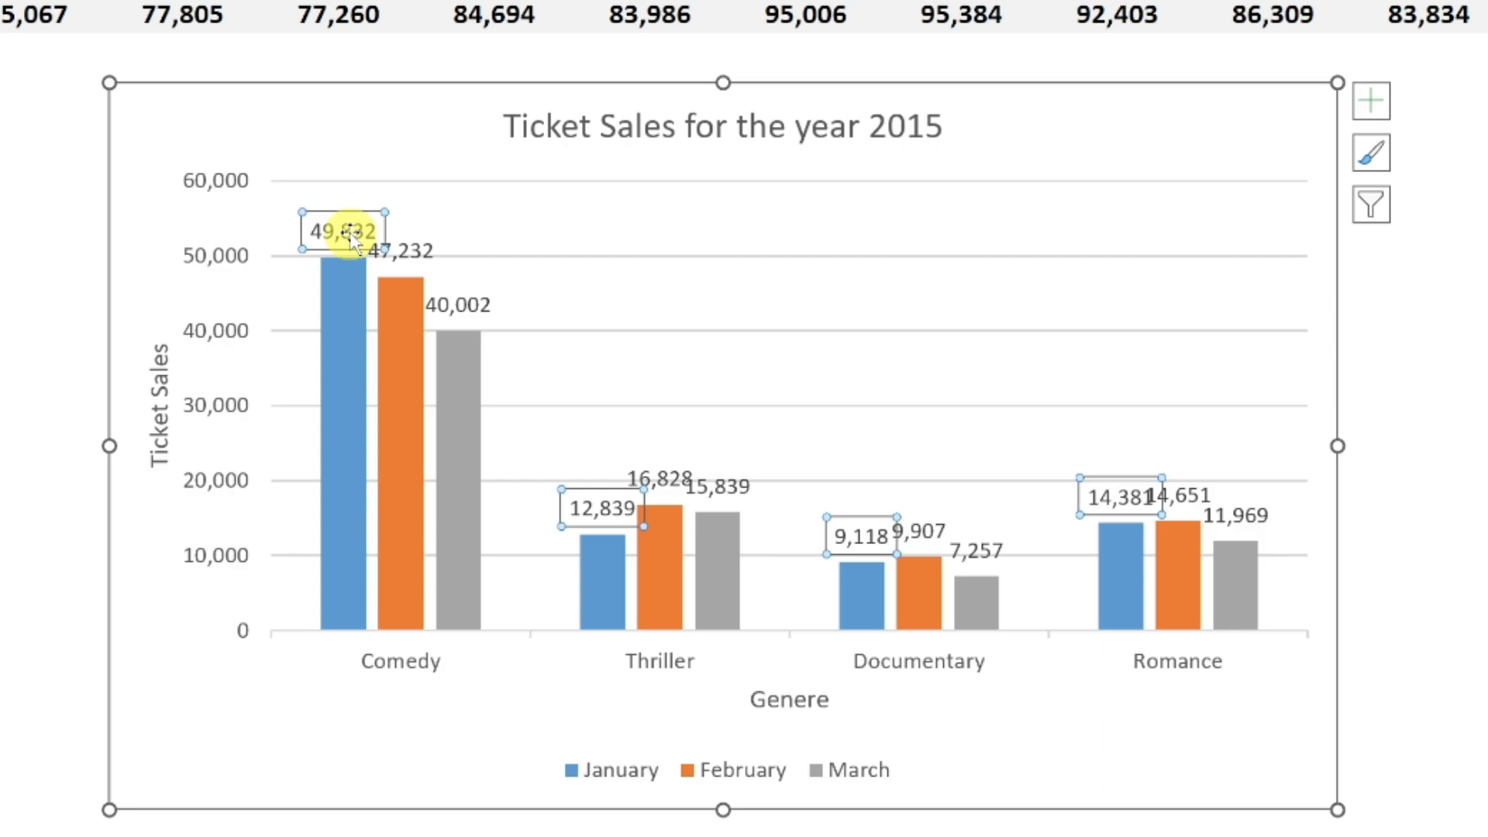
pyautogui.click(404, 256)
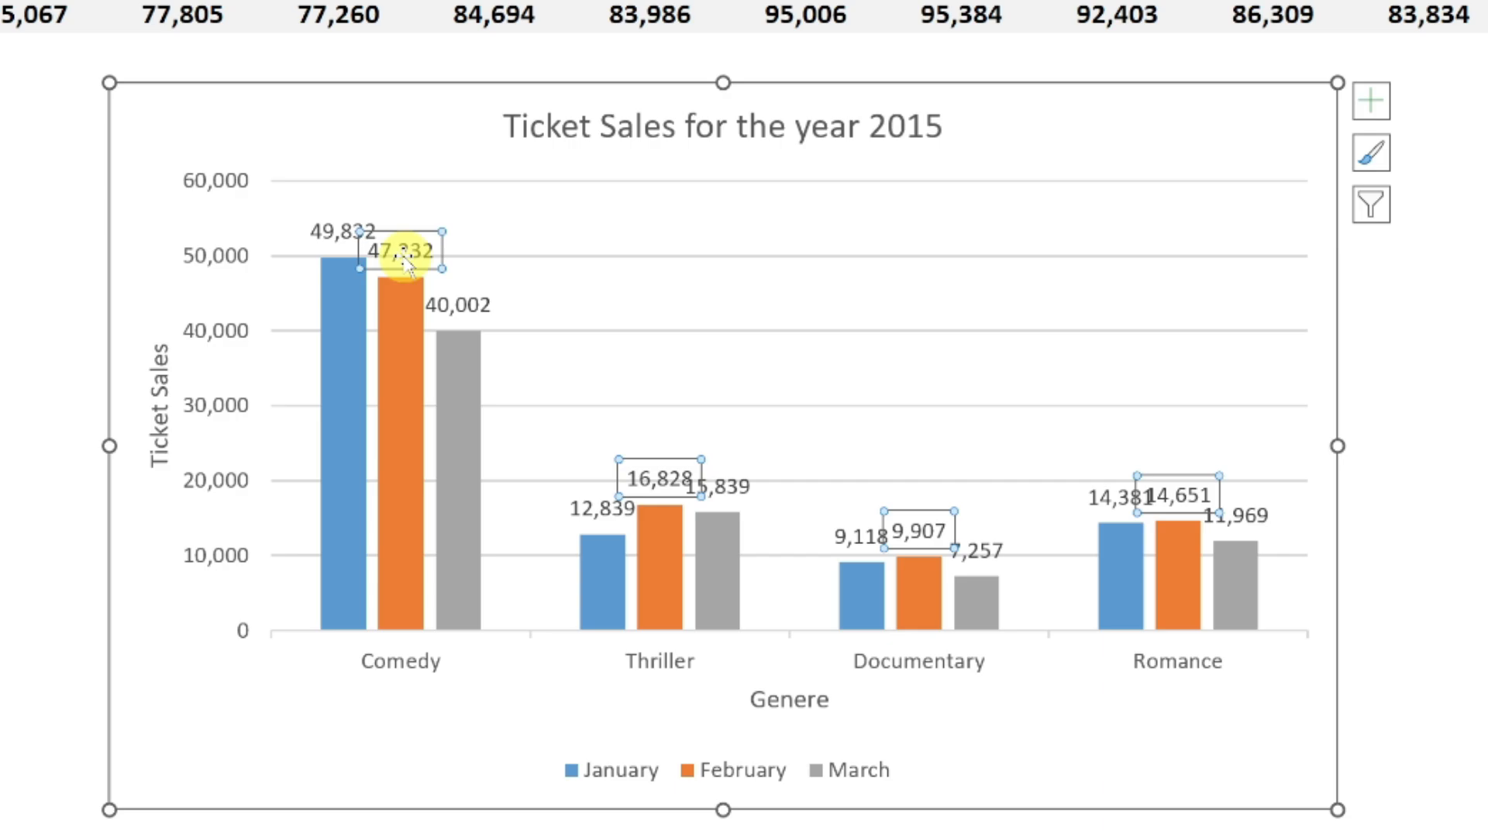
# Step: Set the font size of the January series data labels to 11
pyautogui.click(337, 228)
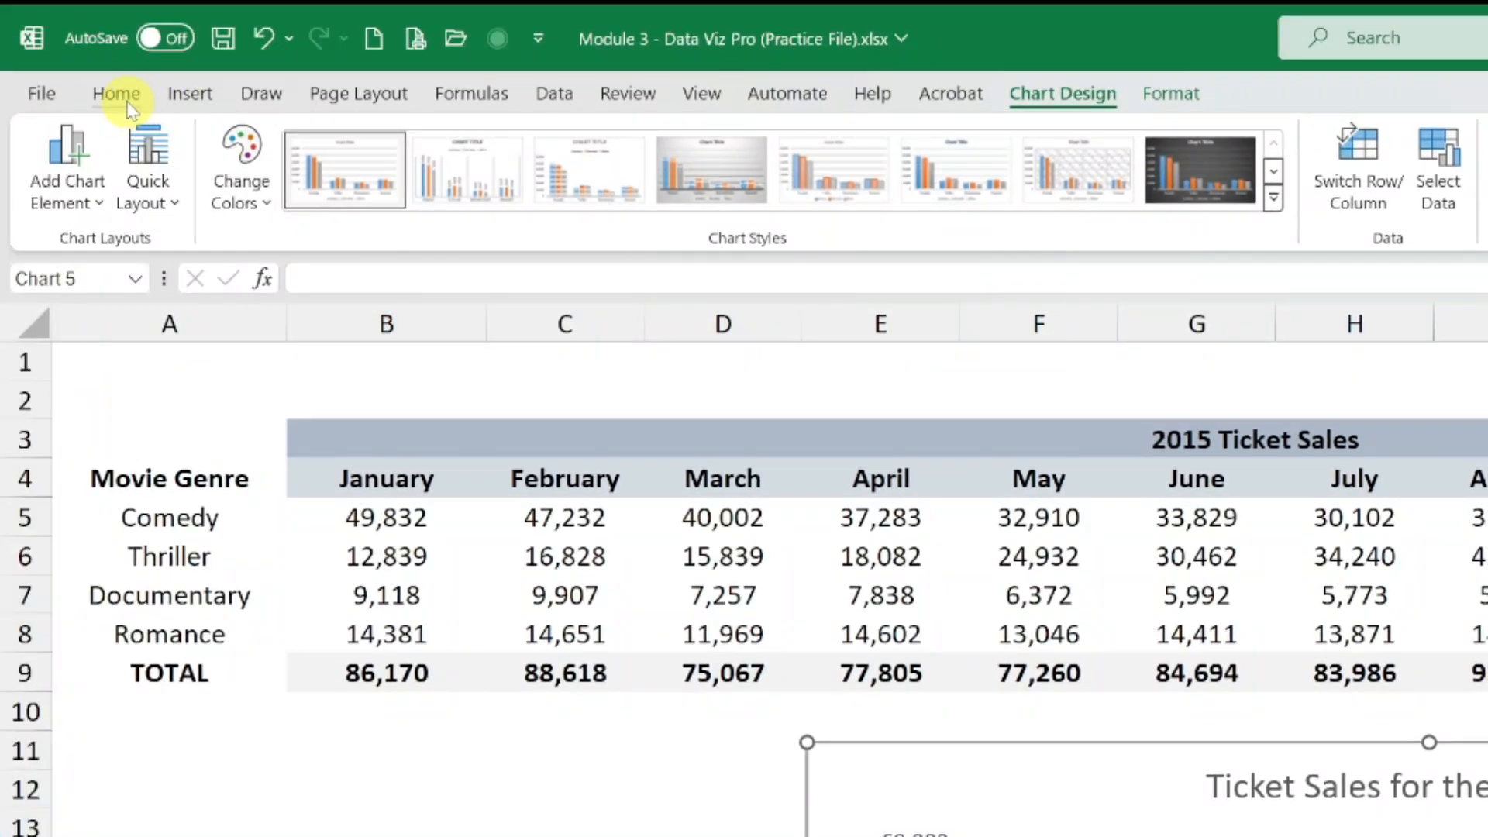
pyautogui.click(118, 94)
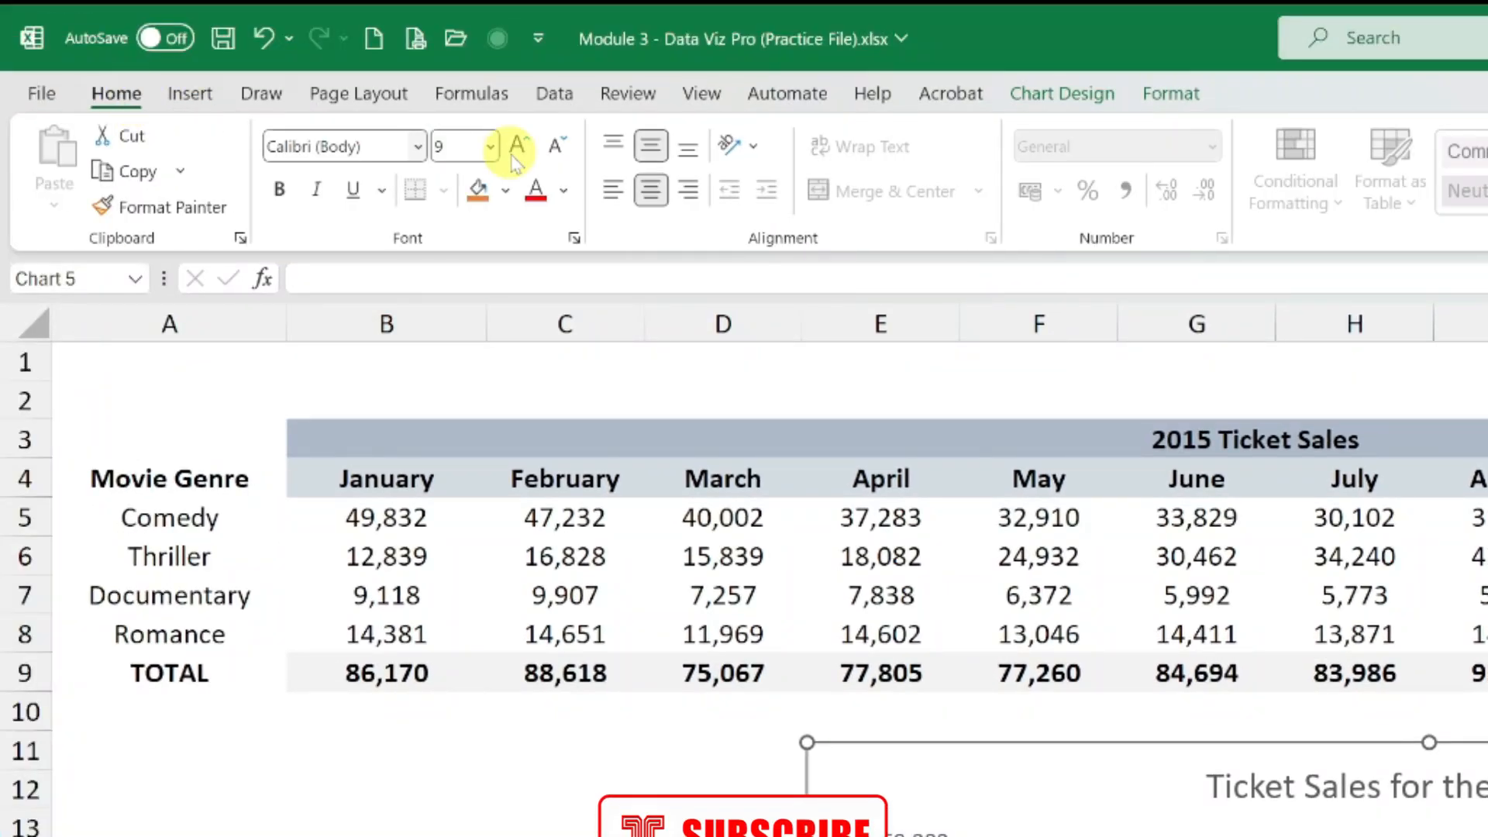
pyautogui.click(474, 146)
pyautogui.write('11')
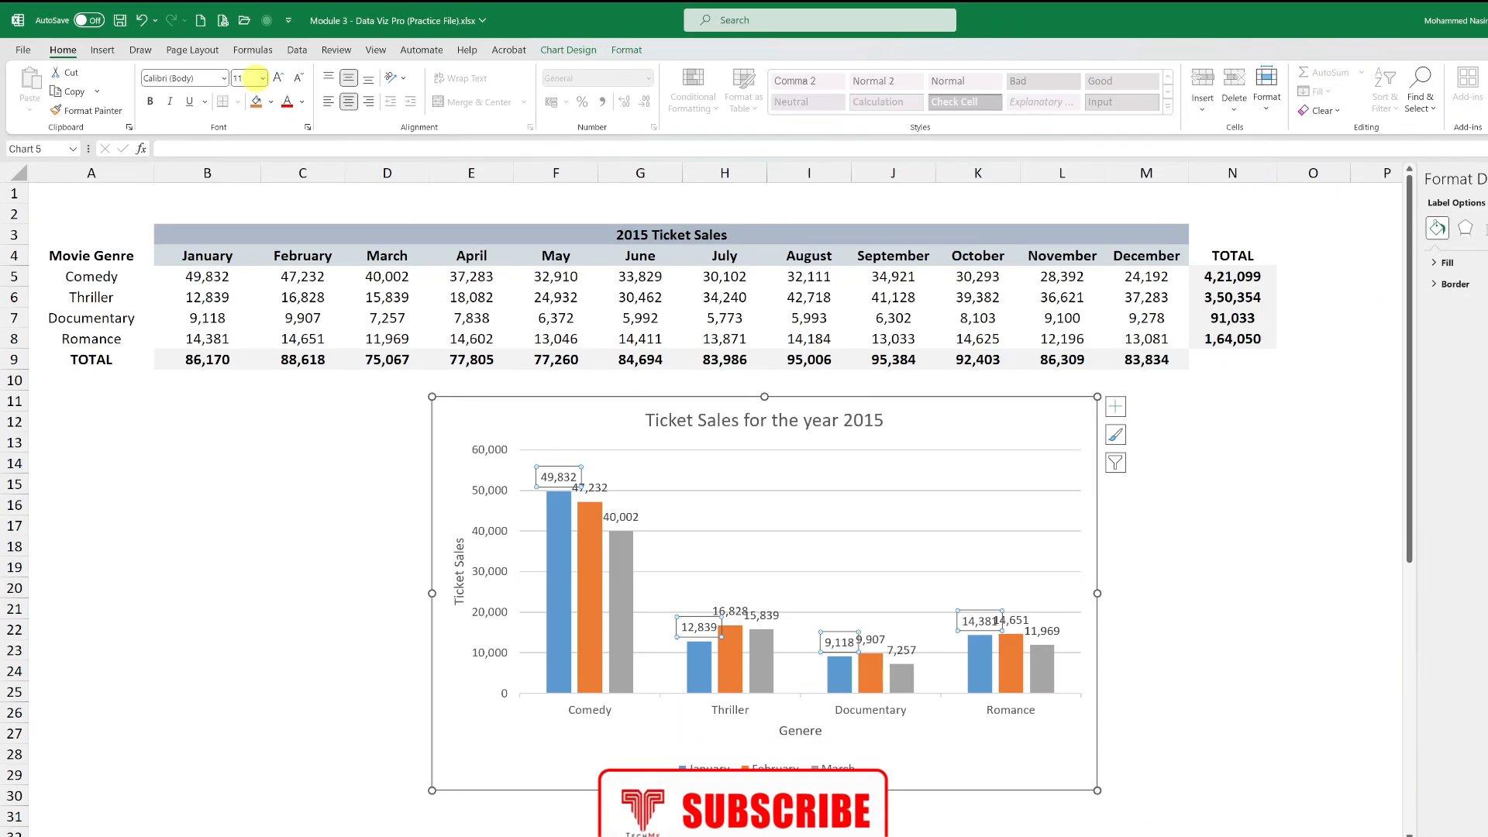
pyautogui.press('Return')
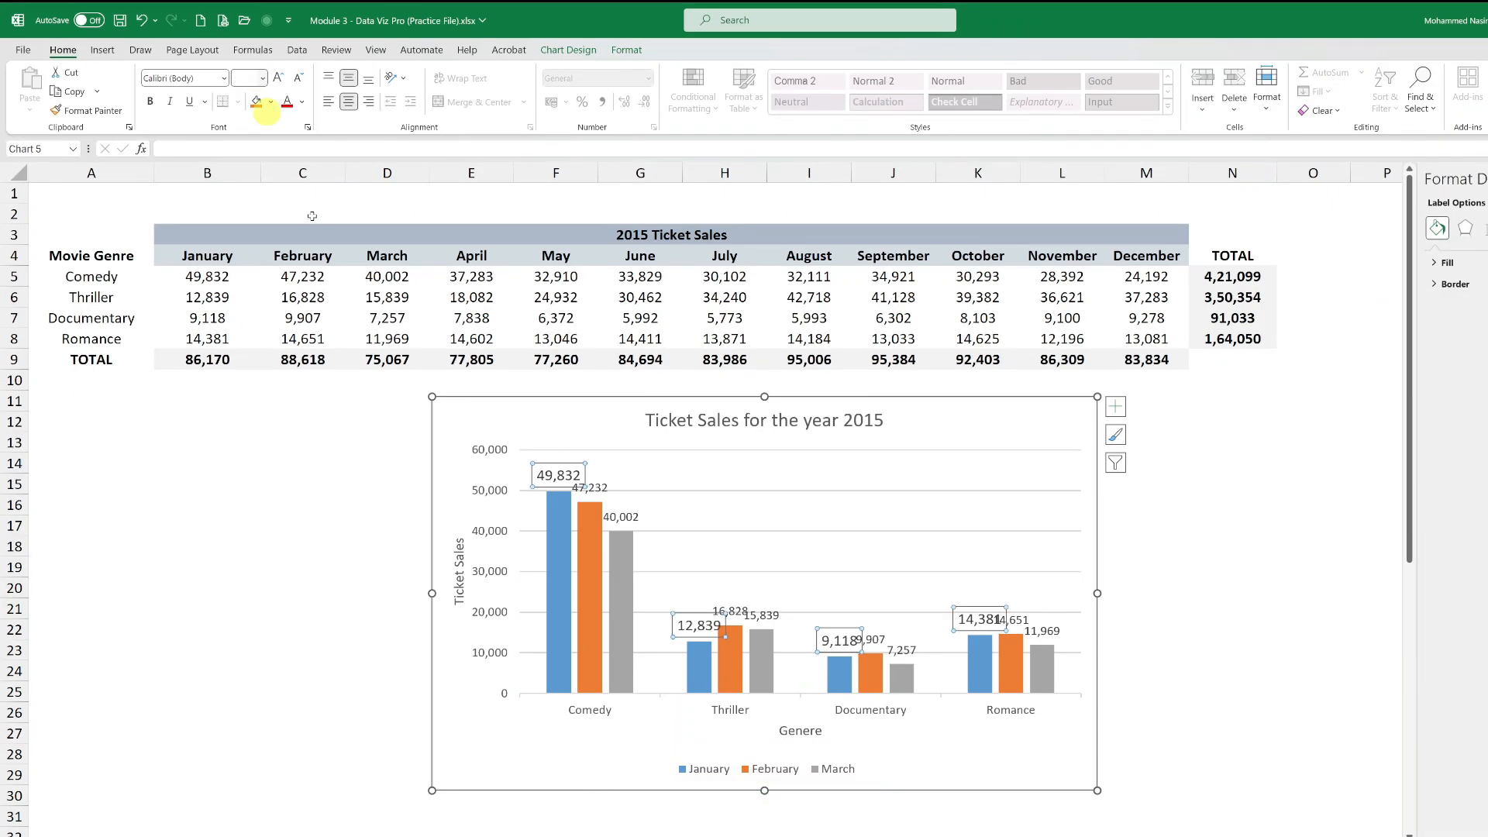
# Step: Set the font size of the February series data labels to 11
pyautogui.click(589, 488)
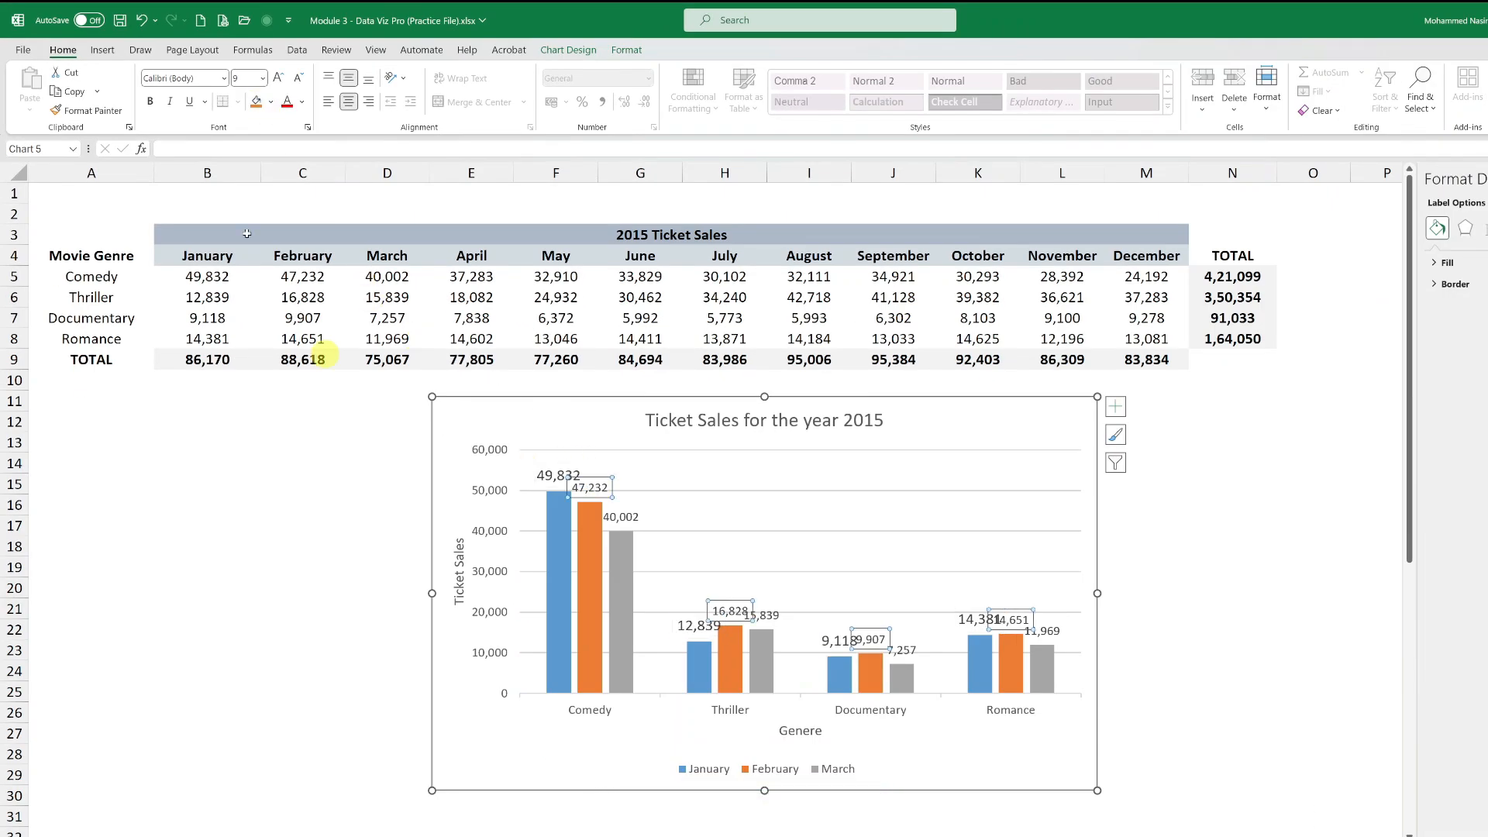
pyautogui.click(247, 78)
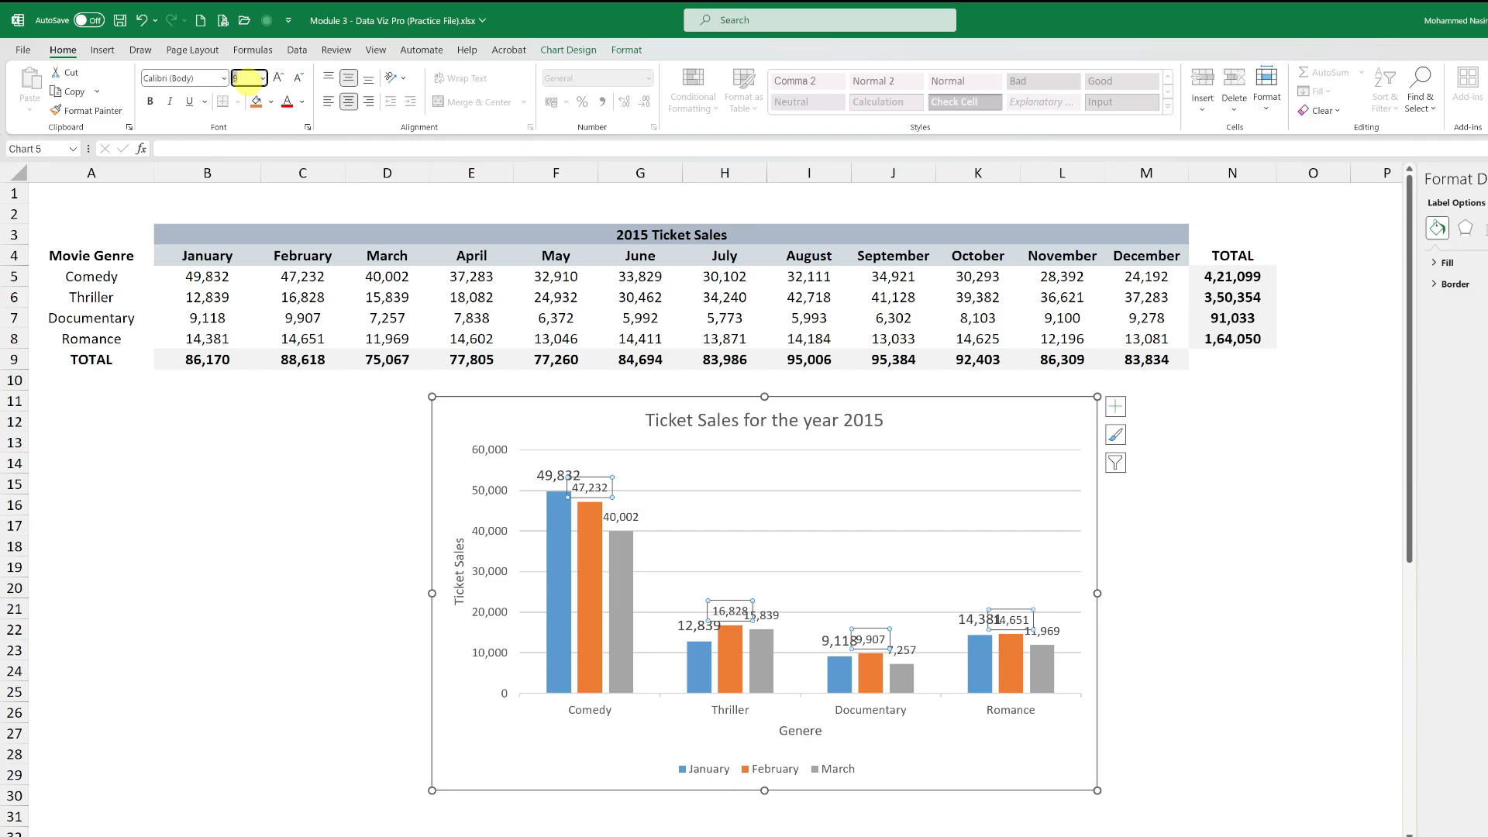
pyautogui.write('11')
pyautogui.press('Return')
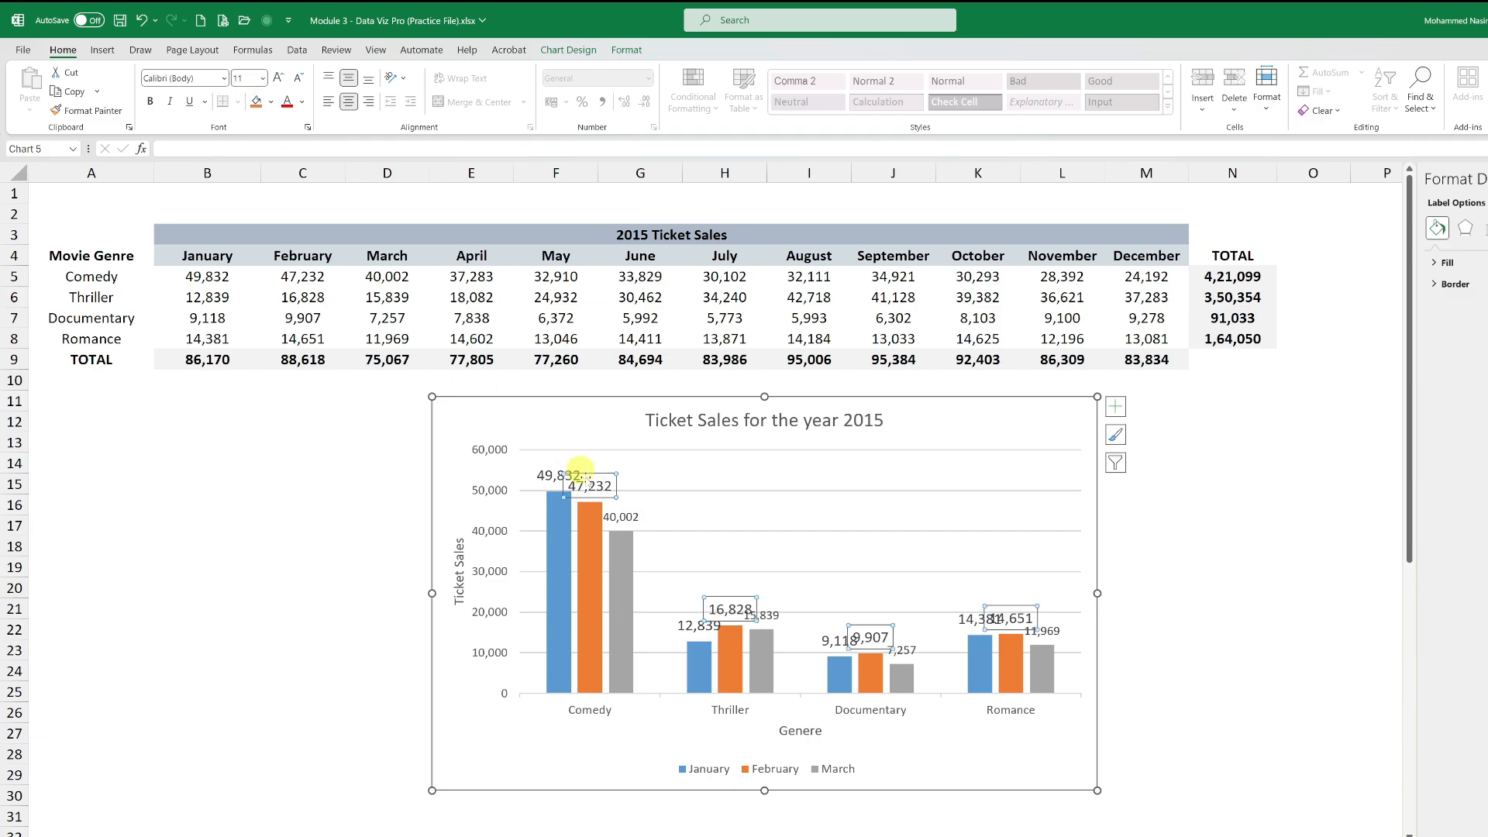
# Step: Set the font size of the March series data labels to 11
pyautogui.click(620, 517)
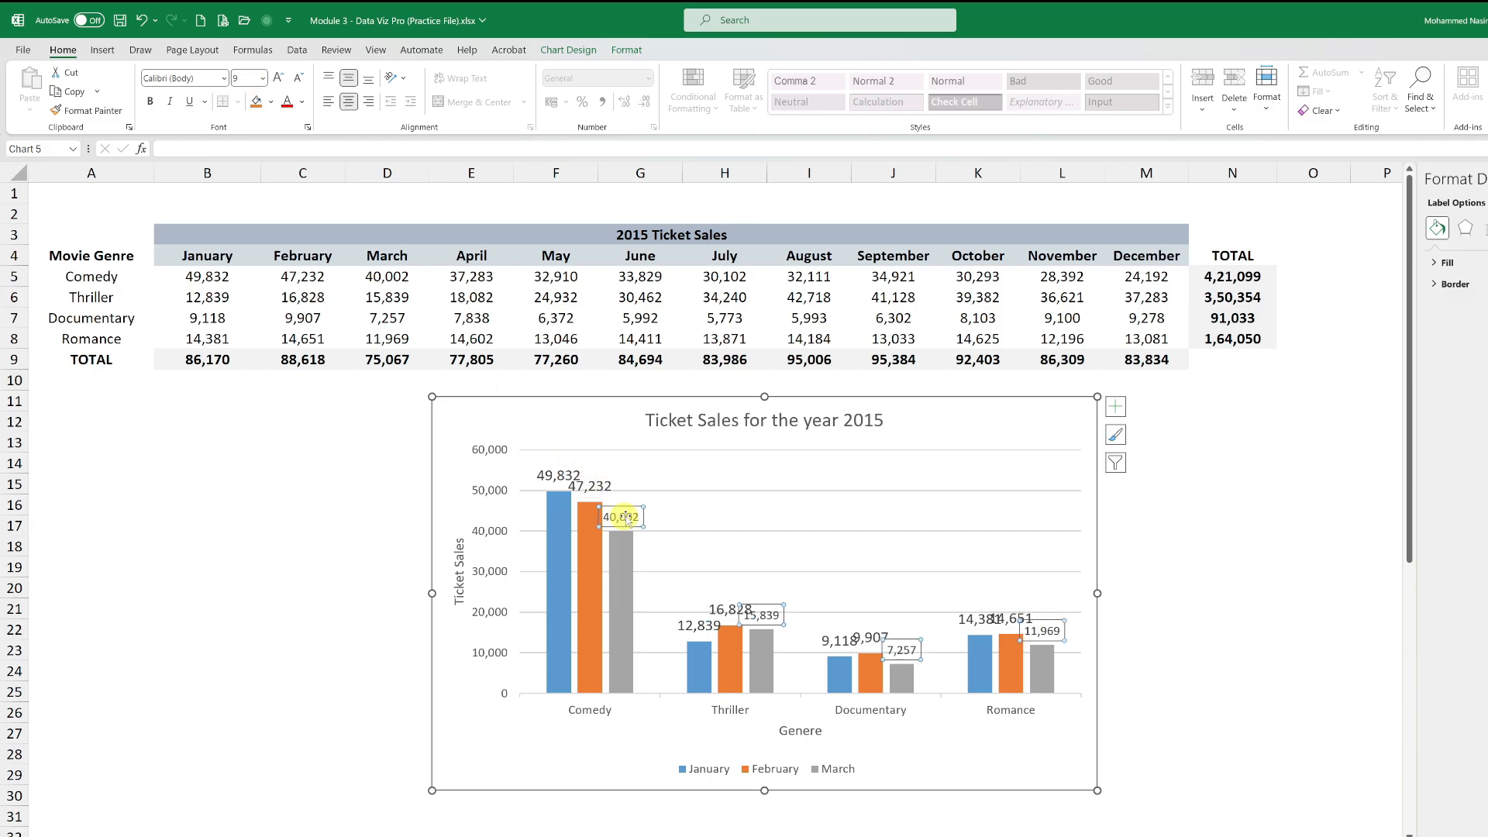
pyautogui.click(247, 79)
pyautogui.write('11')
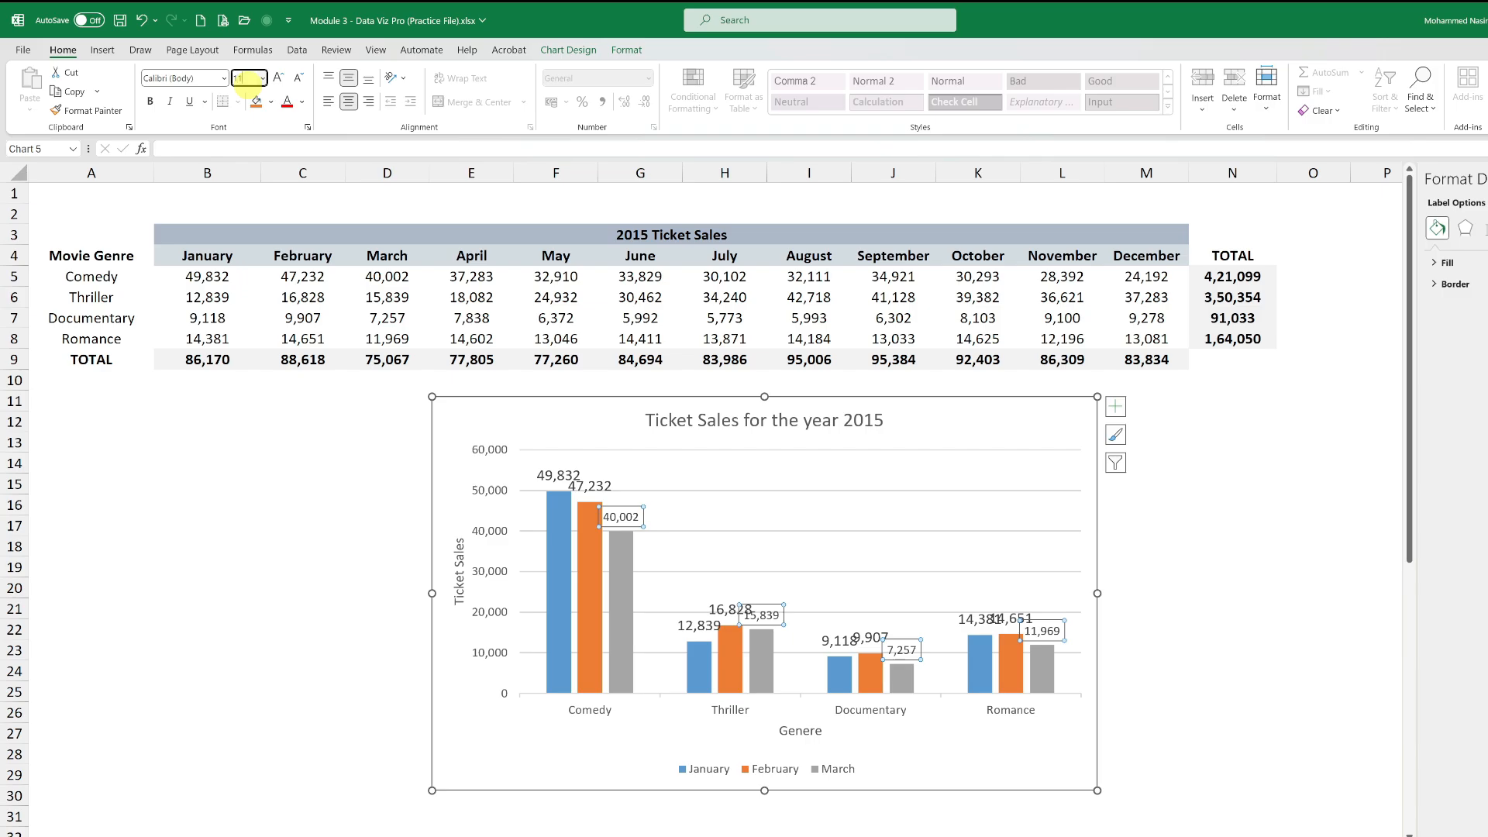
pyautogui.press('Return')
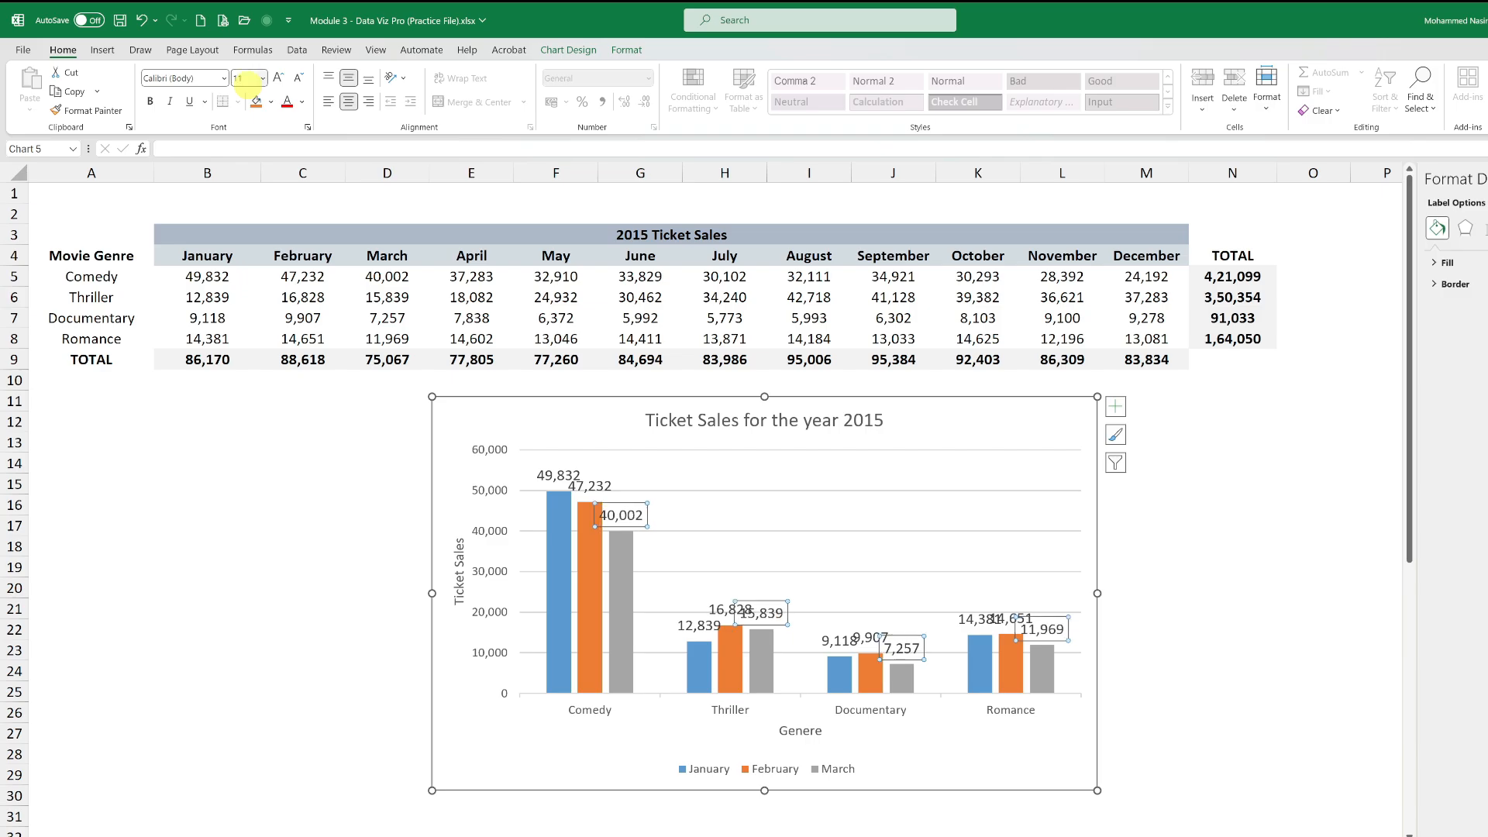
# Step: Move only the January label of the Romance category upward, clear of the neighbouring February label
pyautogui.click(975, 620)
pyautogui.moveTo(974, 620); pyautogui.dragTo(968, 578)
pyautogui.press('Escape')
pyautogui.click(971, 606)
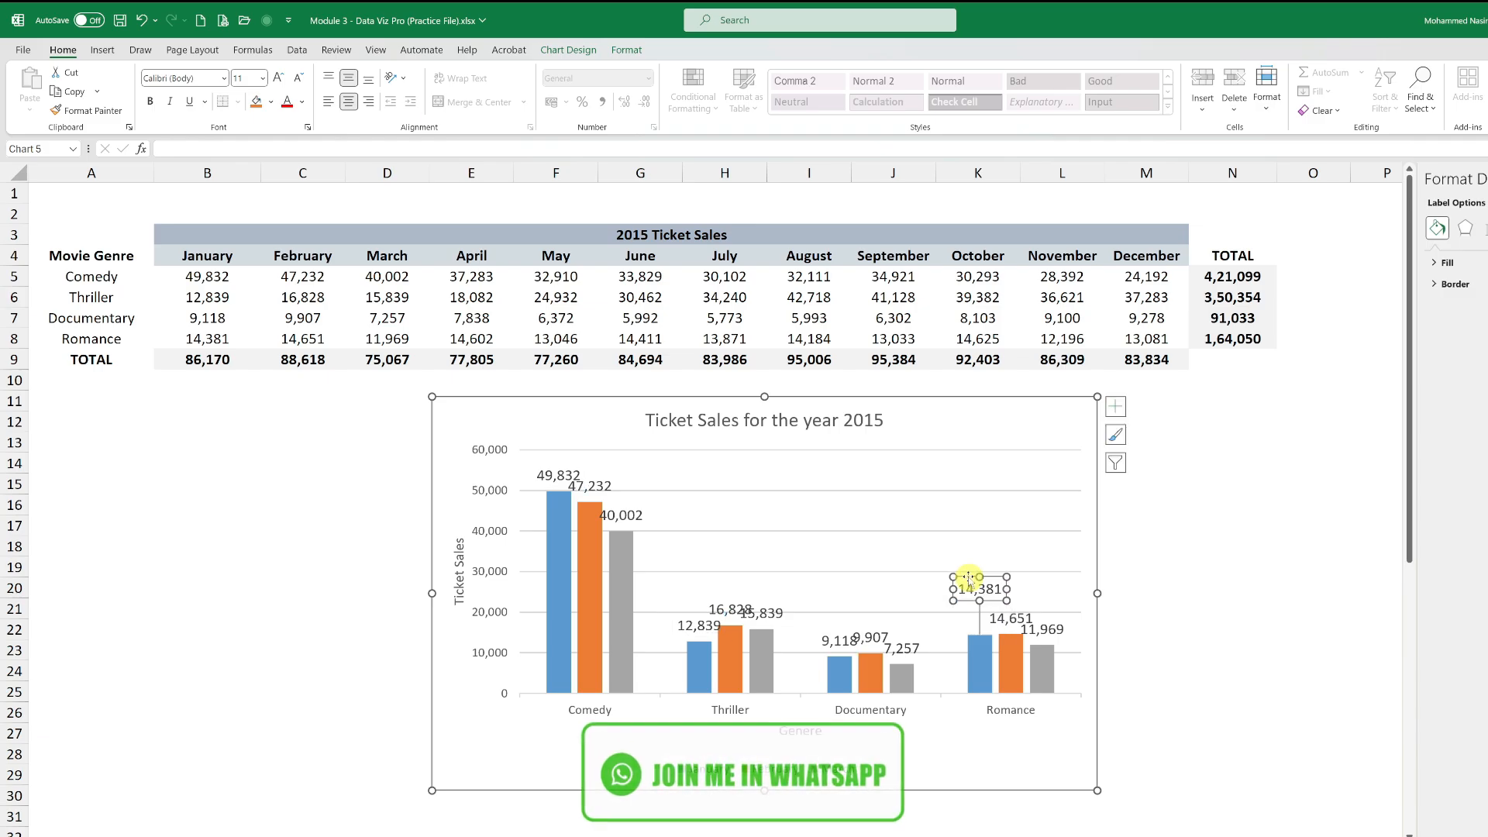
# Step: Move only the March label of the Thriller category up and slightly right, clear of the February label
pyautogui.click(744, 606)
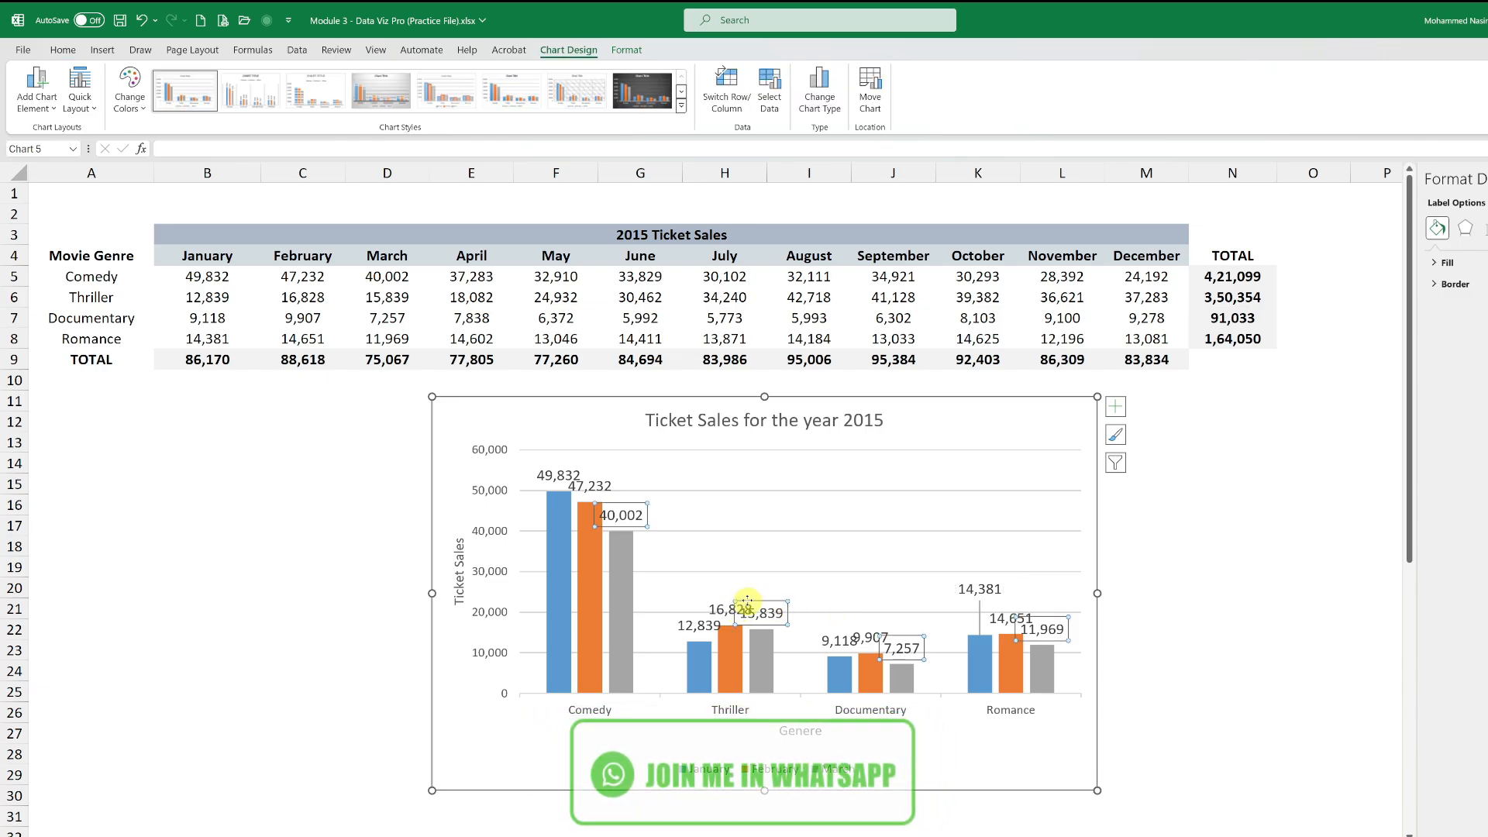
pyautogui.click(746, 603)
pyautogui.moveTo(746, 603); pyautogui.dragTo(762, 579)
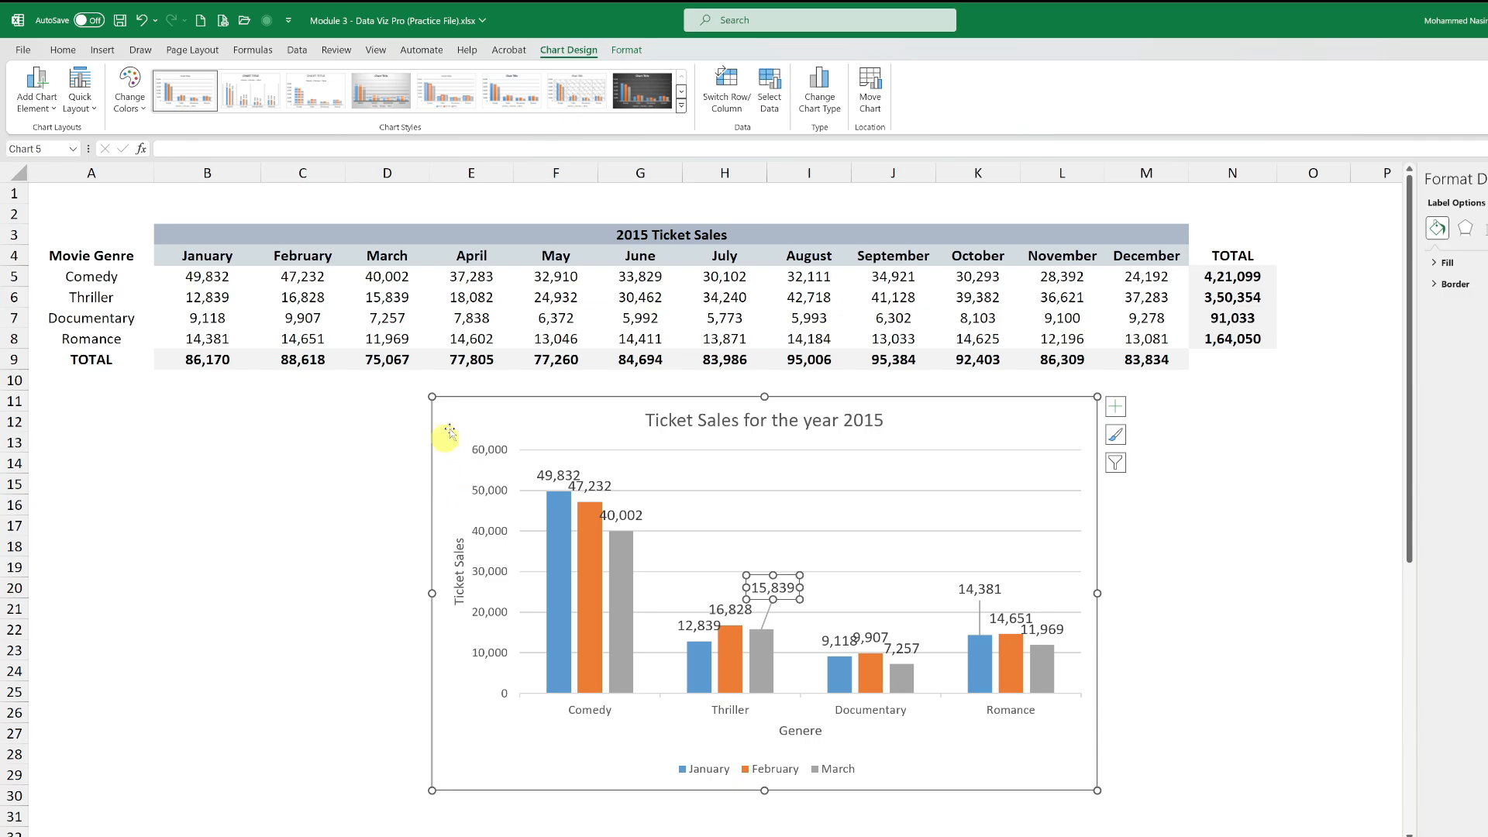
# Step: Remove all data labels from the column chart
pyautogui.click(56, 111)
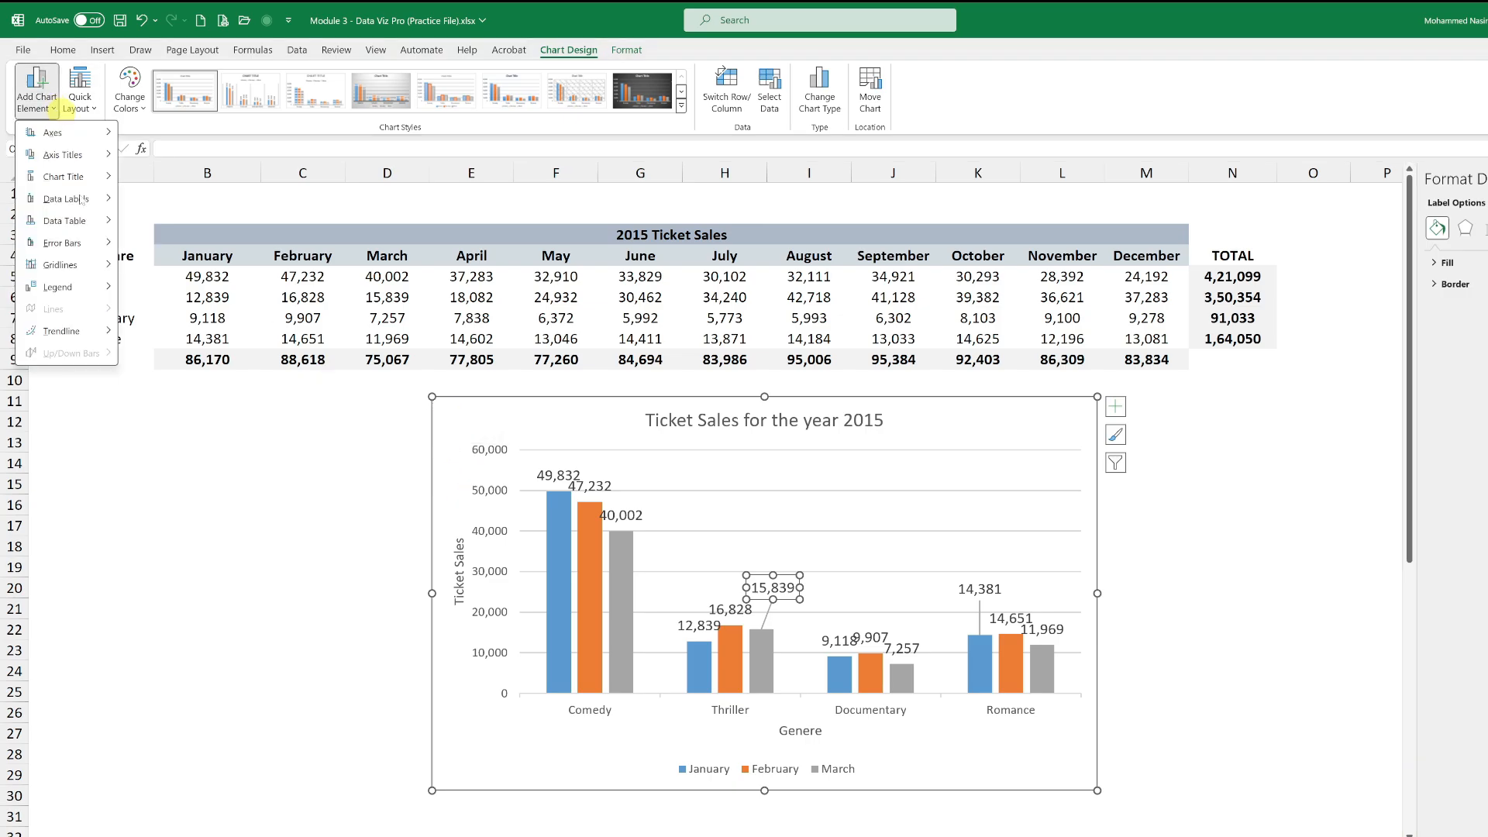
pyautogui.moveTo(83, 200)
pyautogui.click(139, 205)
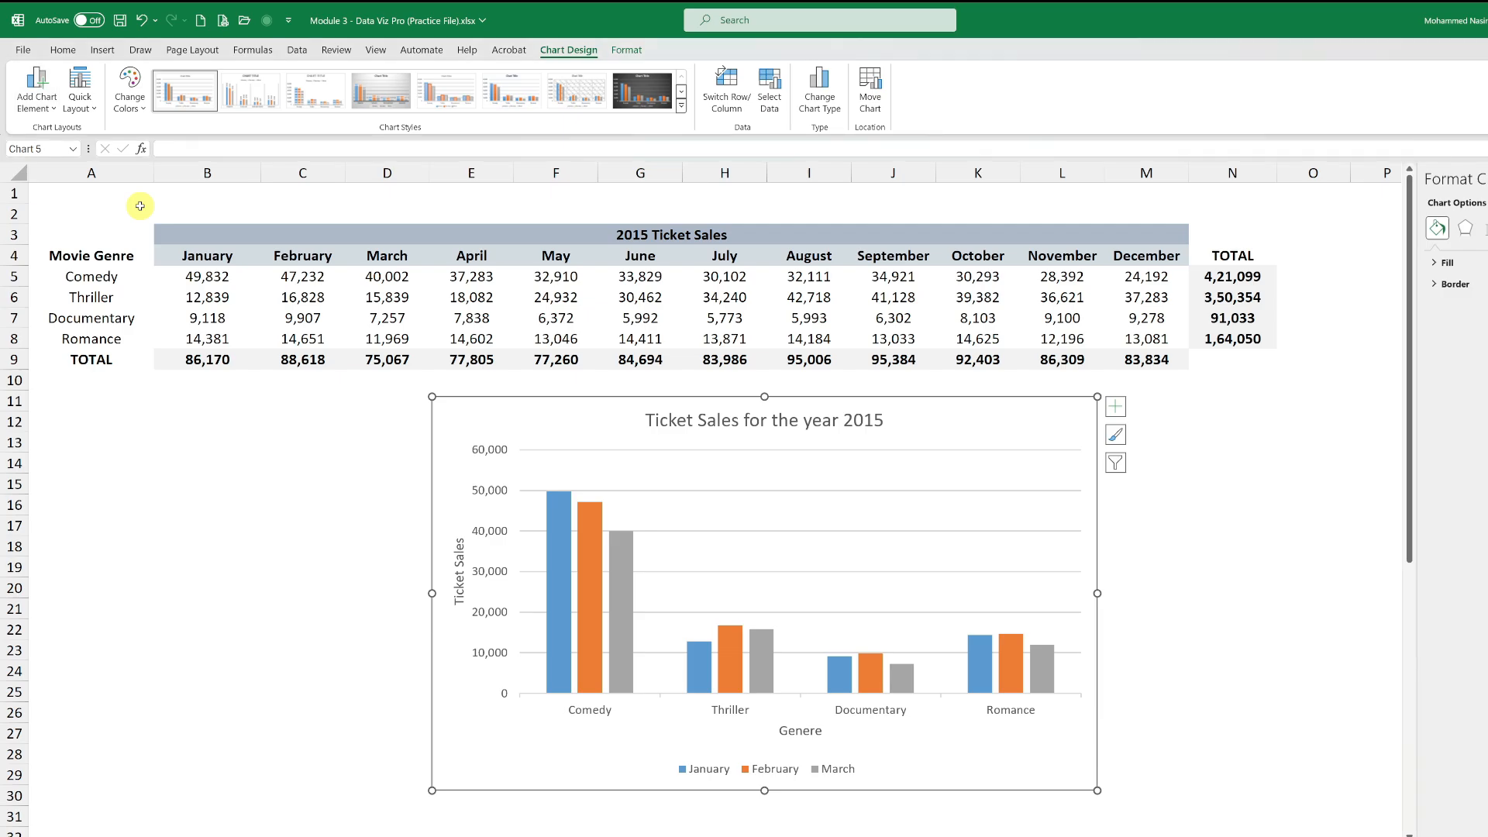
# Step: Add a data table with legend keys to the column chart and switch it to the version without legend keys
pyautogui.click(39, 109)
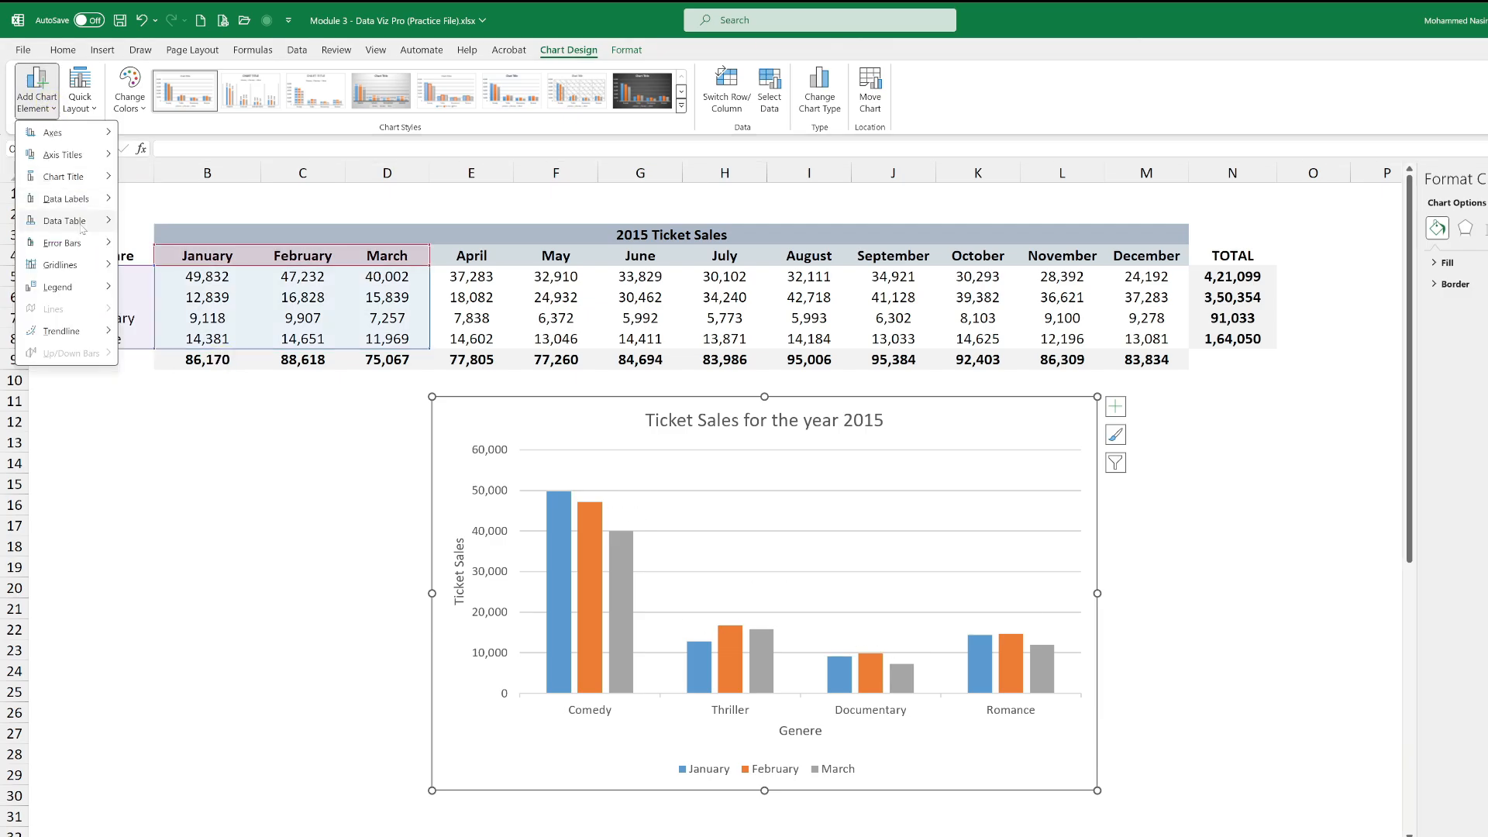
pyautogui.moveTo(82, 226)
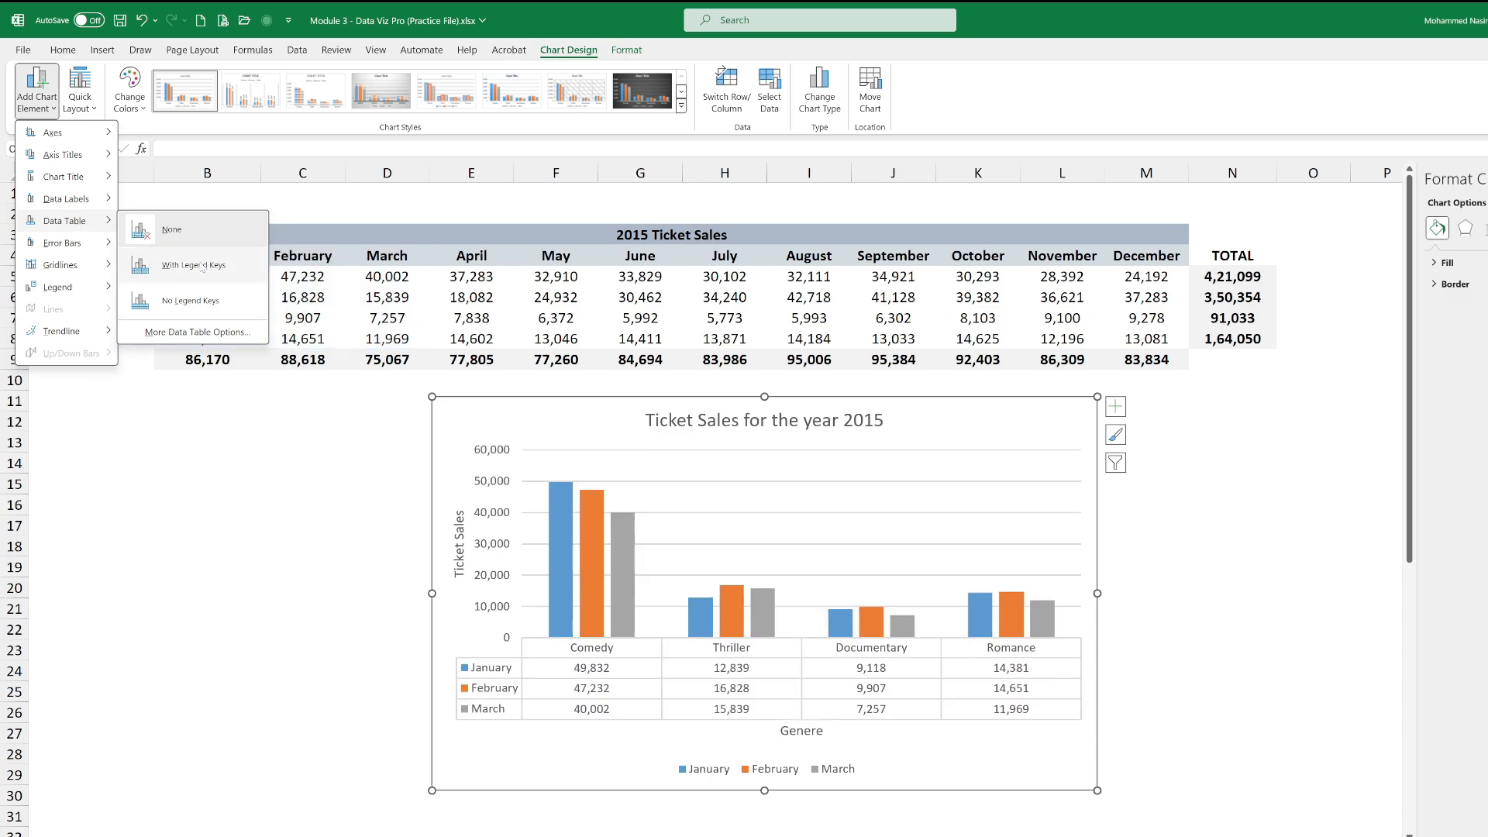
pyautogui.click(203, 268)
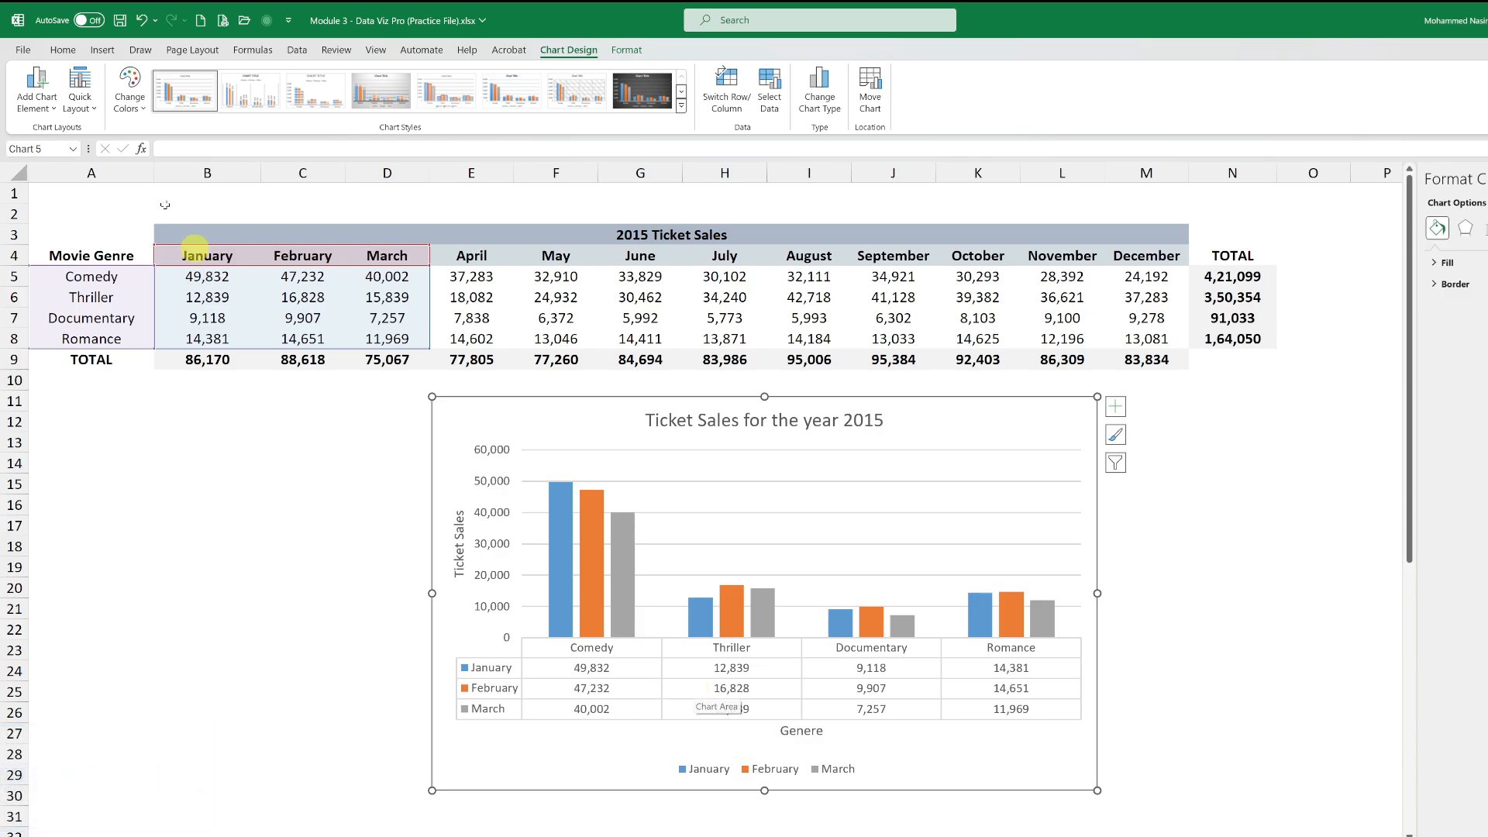
pyautogui.click(55, 108)
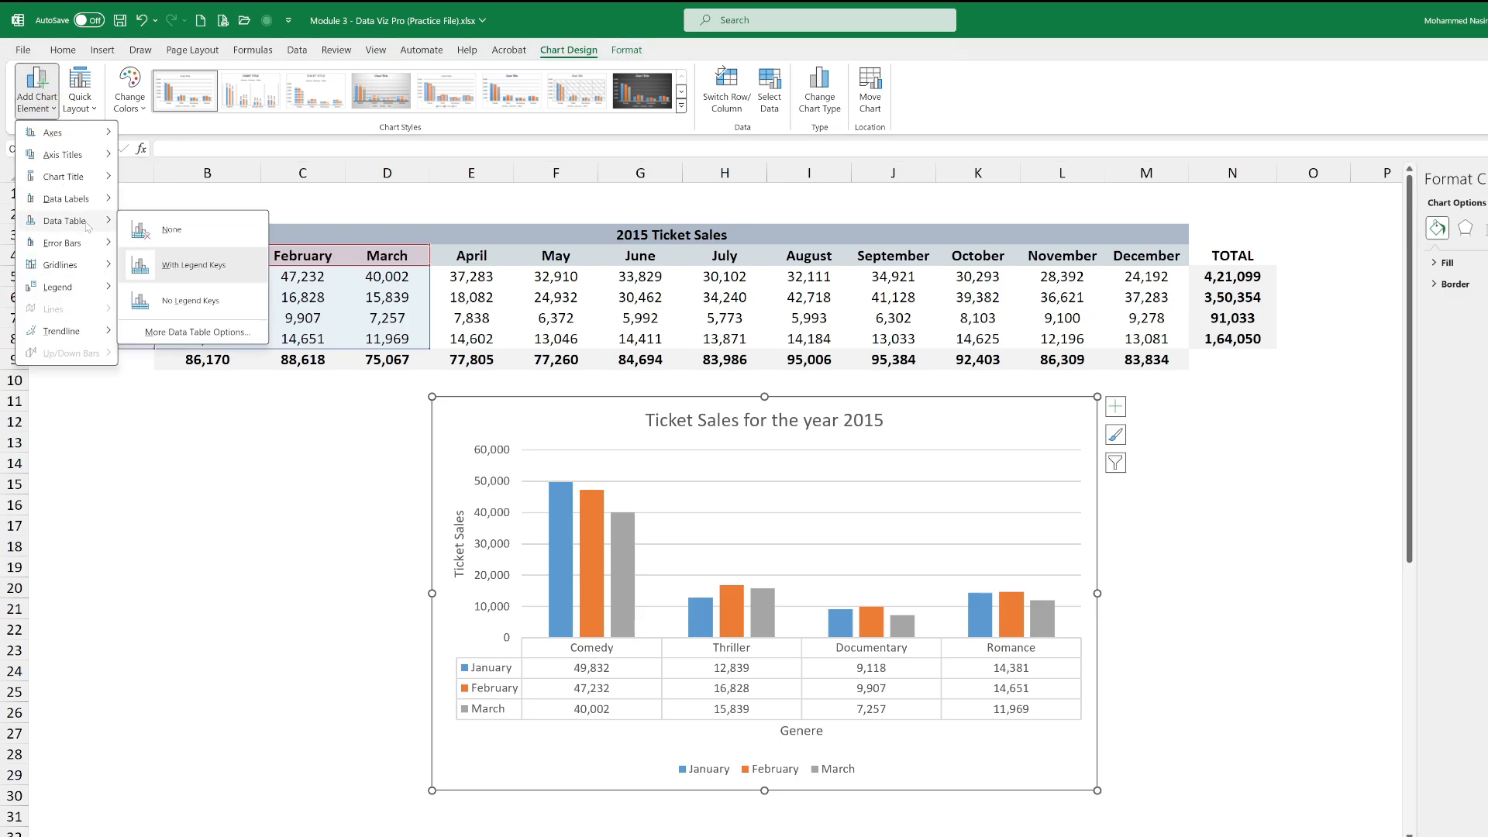
pyautogui.click(199, 301)
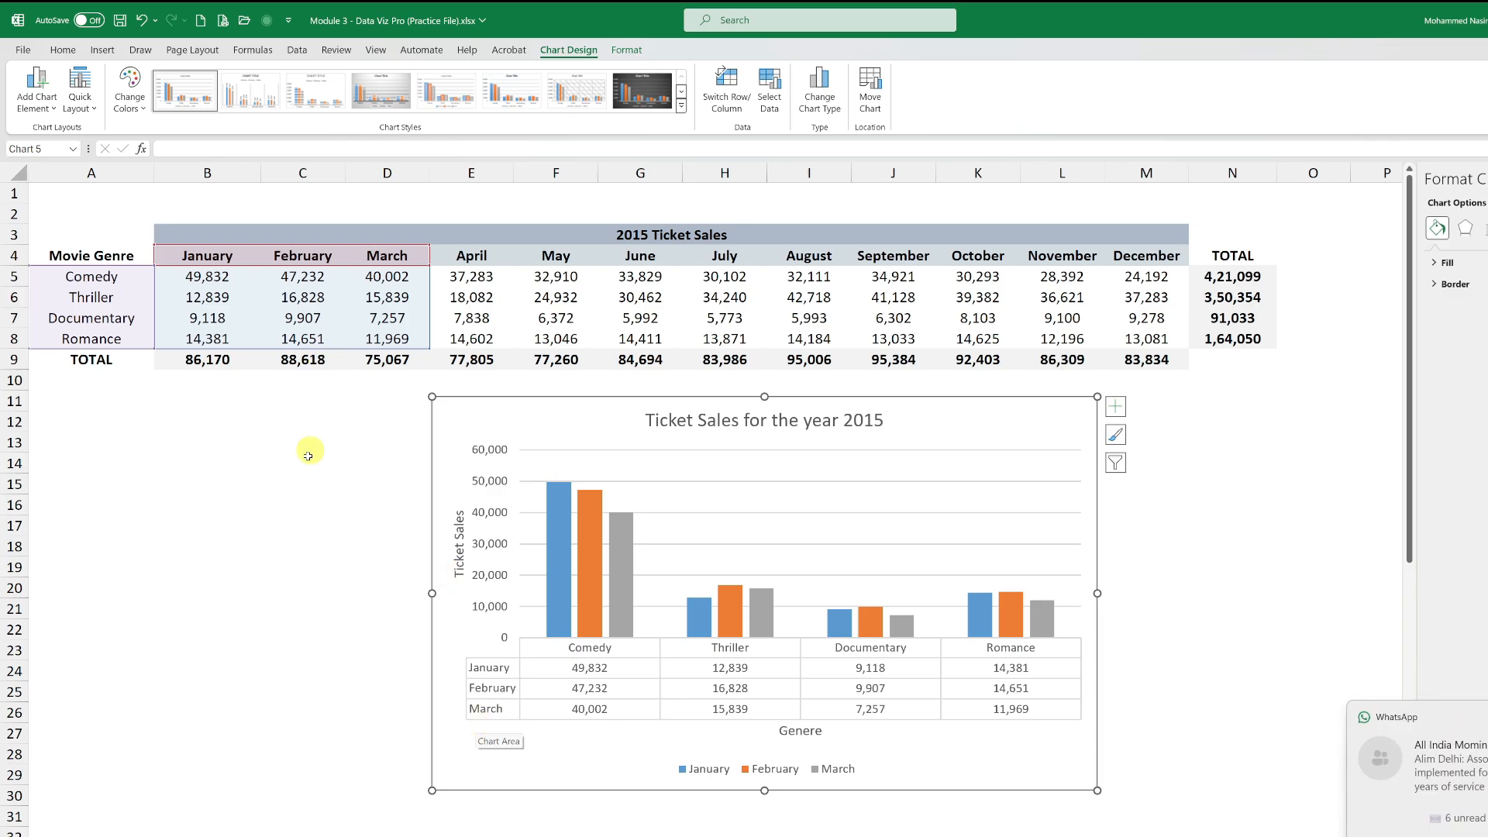
# Step: Remove the data table from the column chart
pyautogui.click(48, 101)
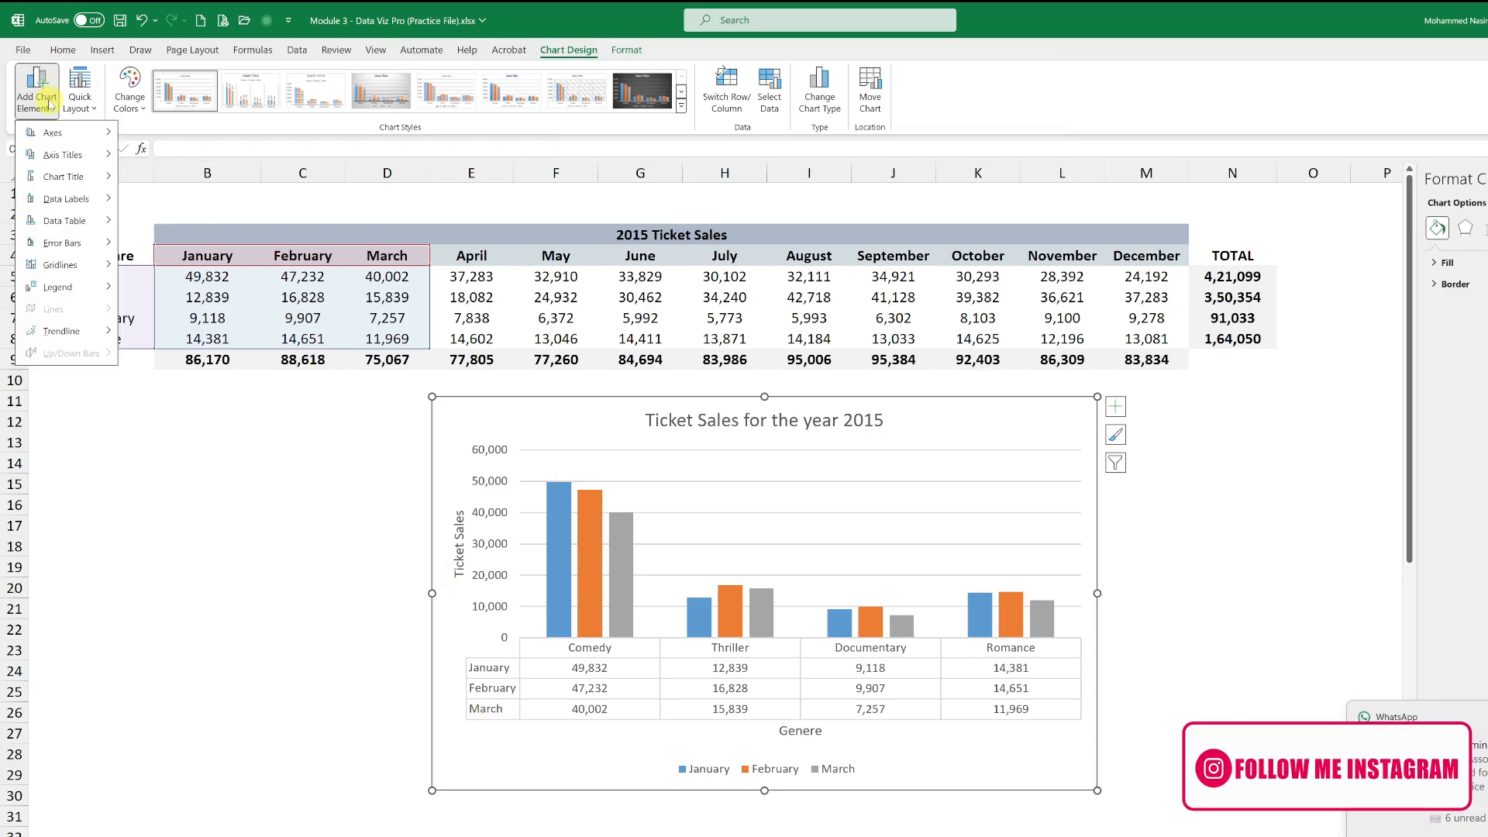
pyautogui.moveTo(81, 223)
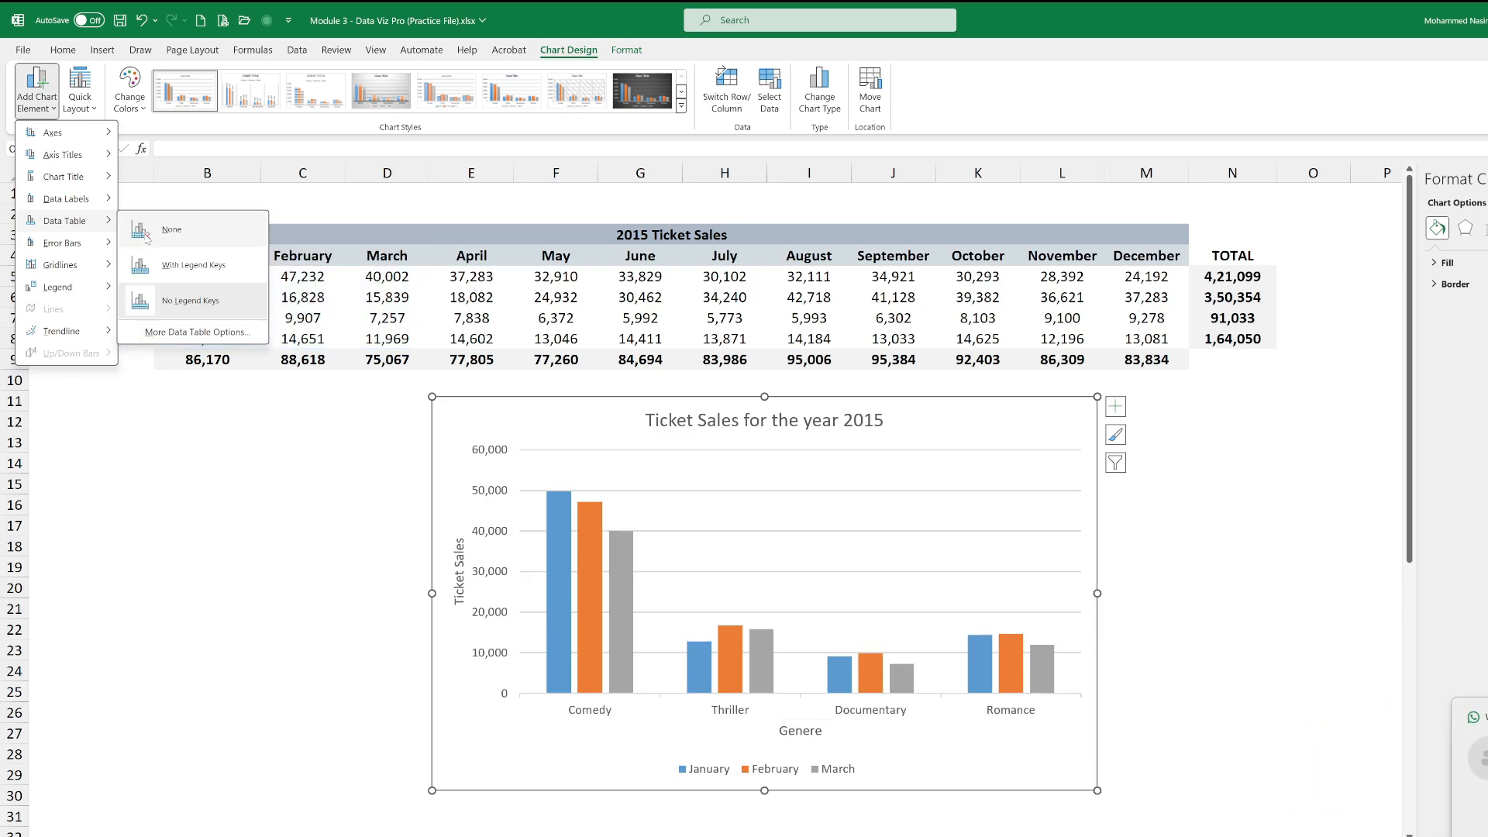
pyautogui.press('Escape')
pyautogui.press('Escape')
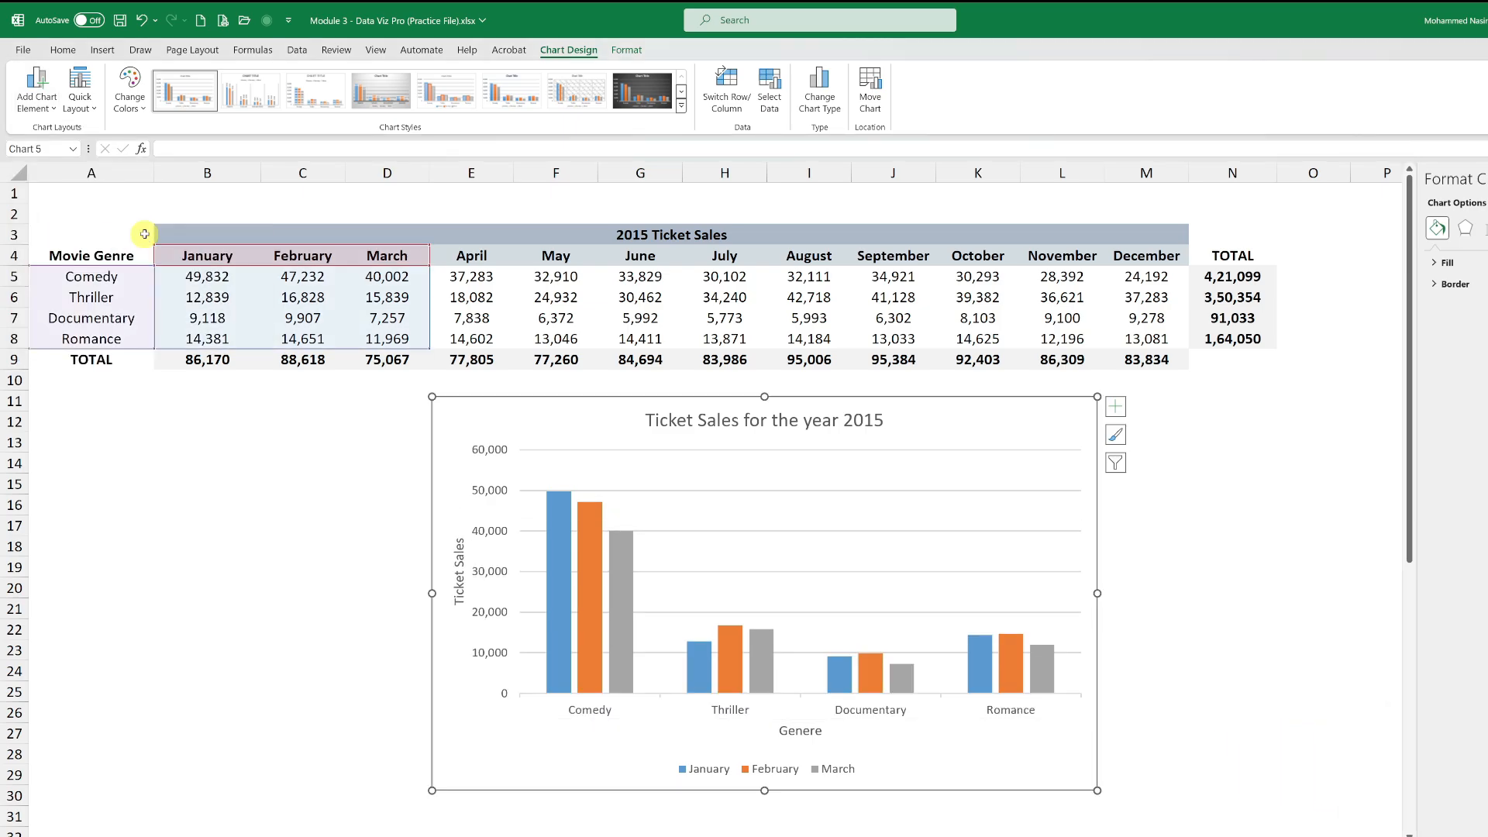
# Step: Add percentage error bars to the chart's columns and remove them again
pyautogui.click(56, 112)
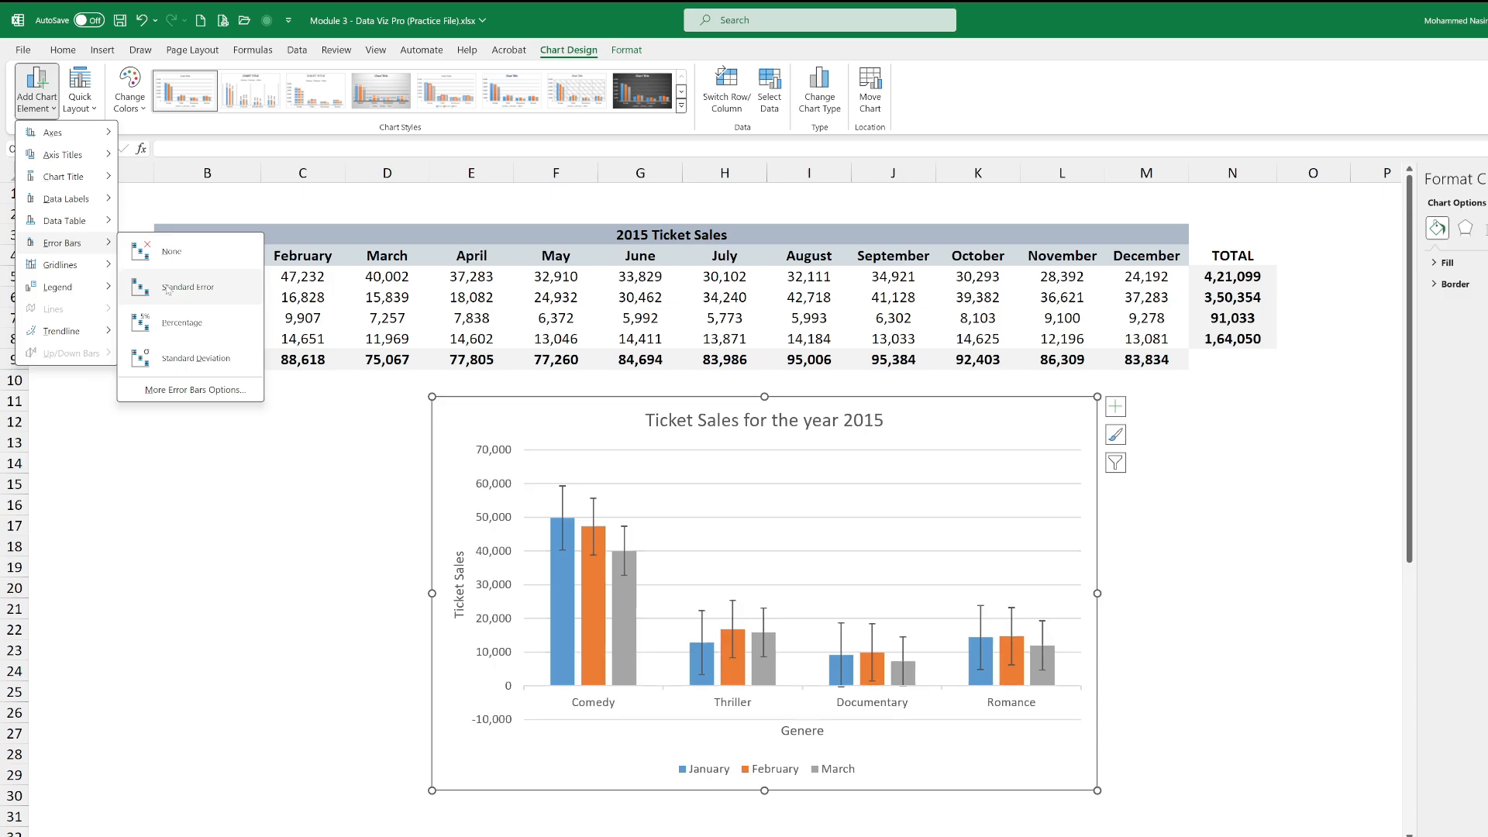
pyautogui.click(199, 325)
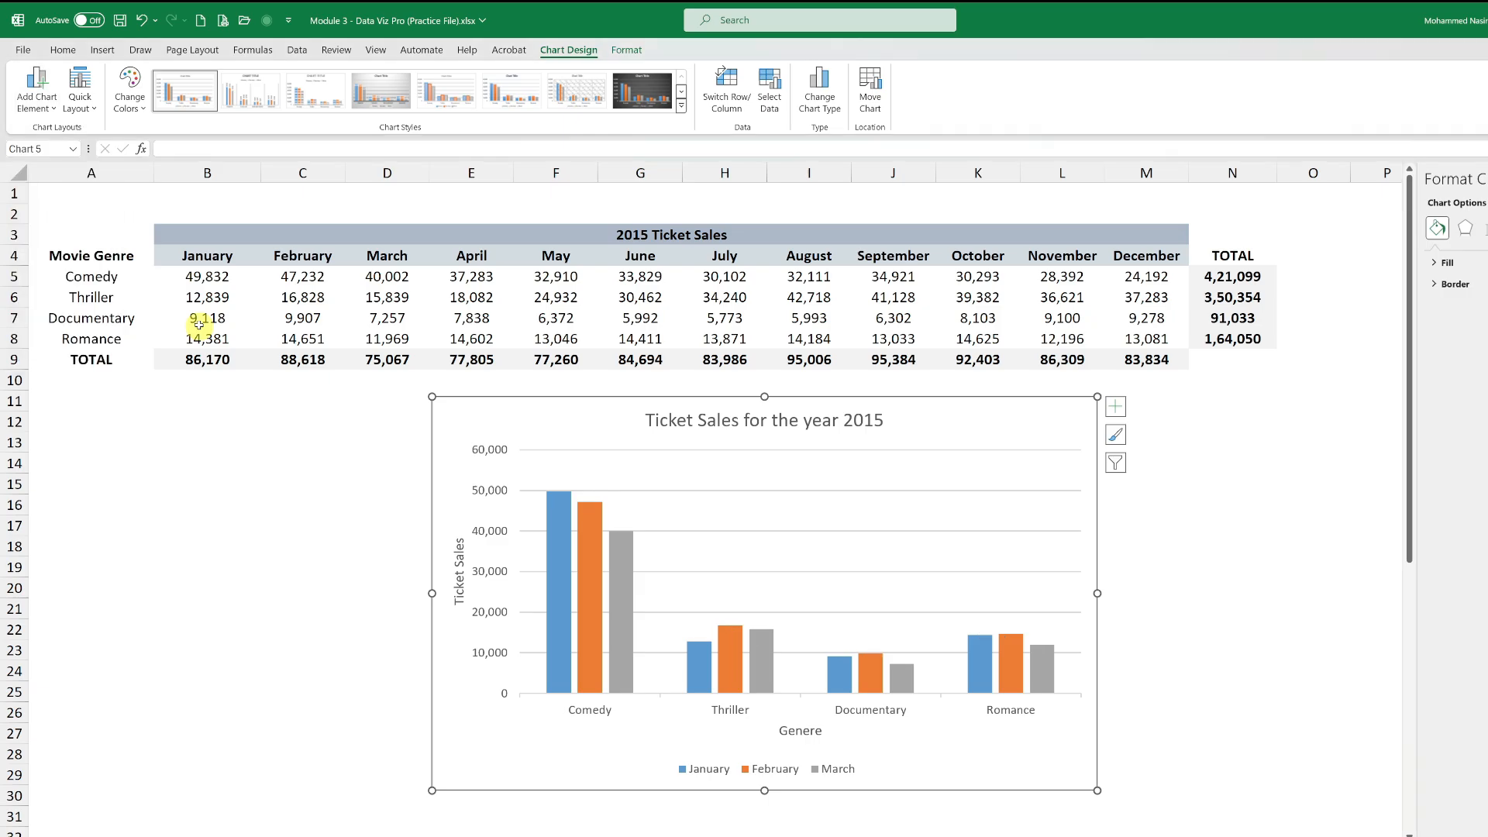
pyautogui.click(37, 91)
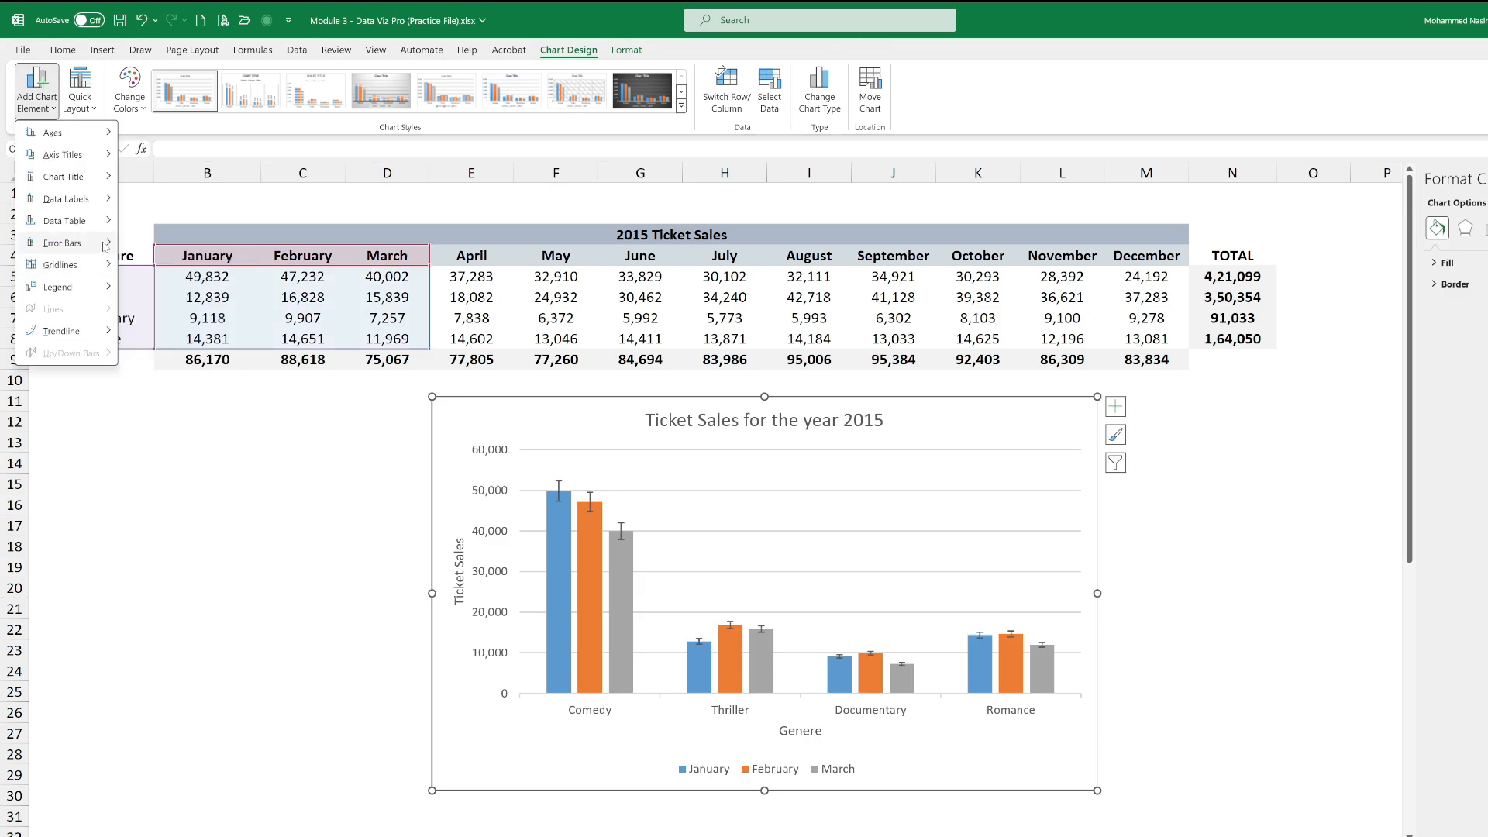
pyautogui.click(160, 245)
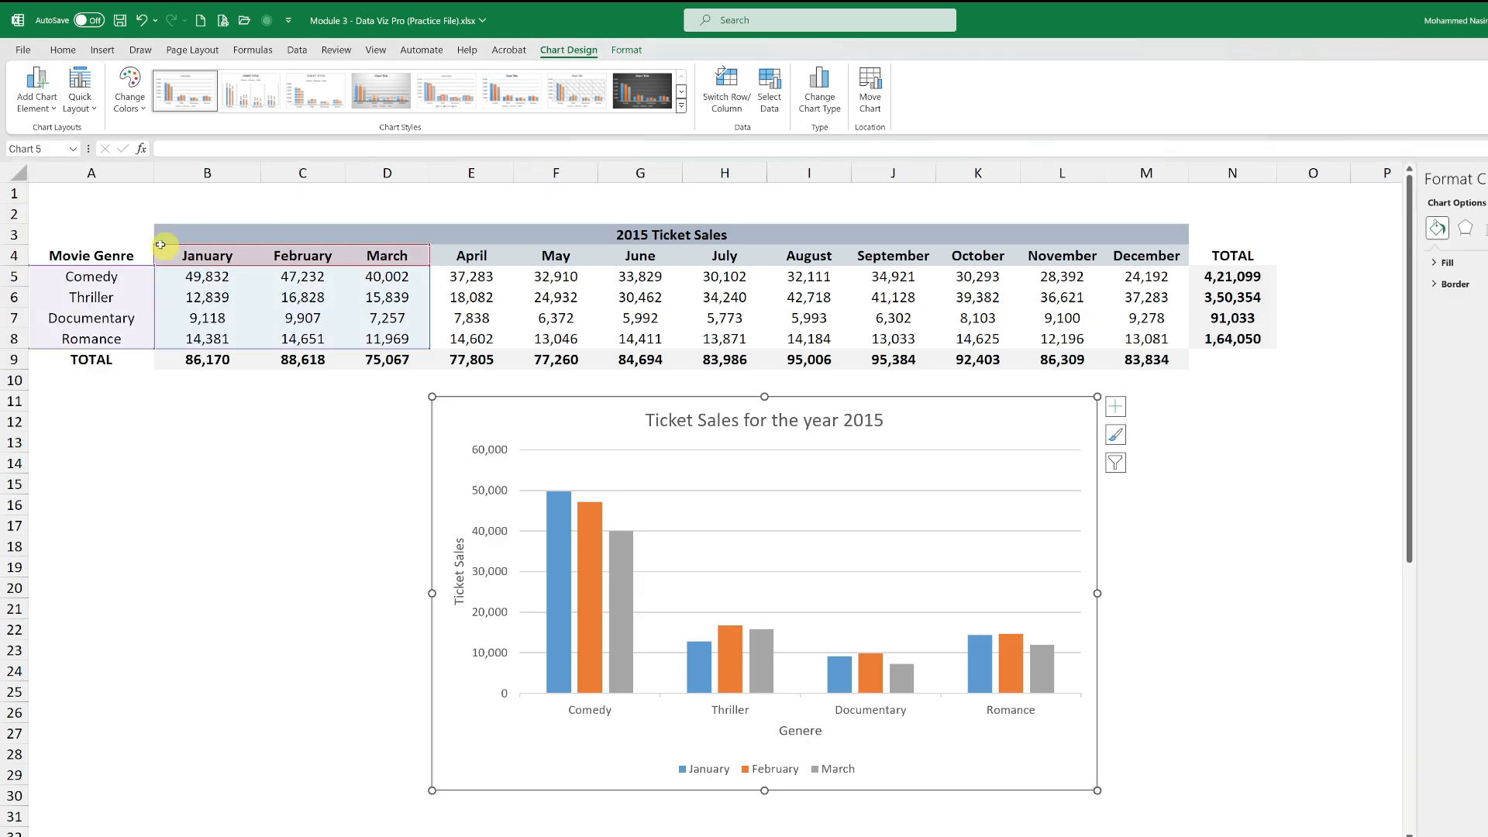
# Step: Set the outline colour of the chart's primary major horizontal gridlines to red
pyautogui.click(54, 106)
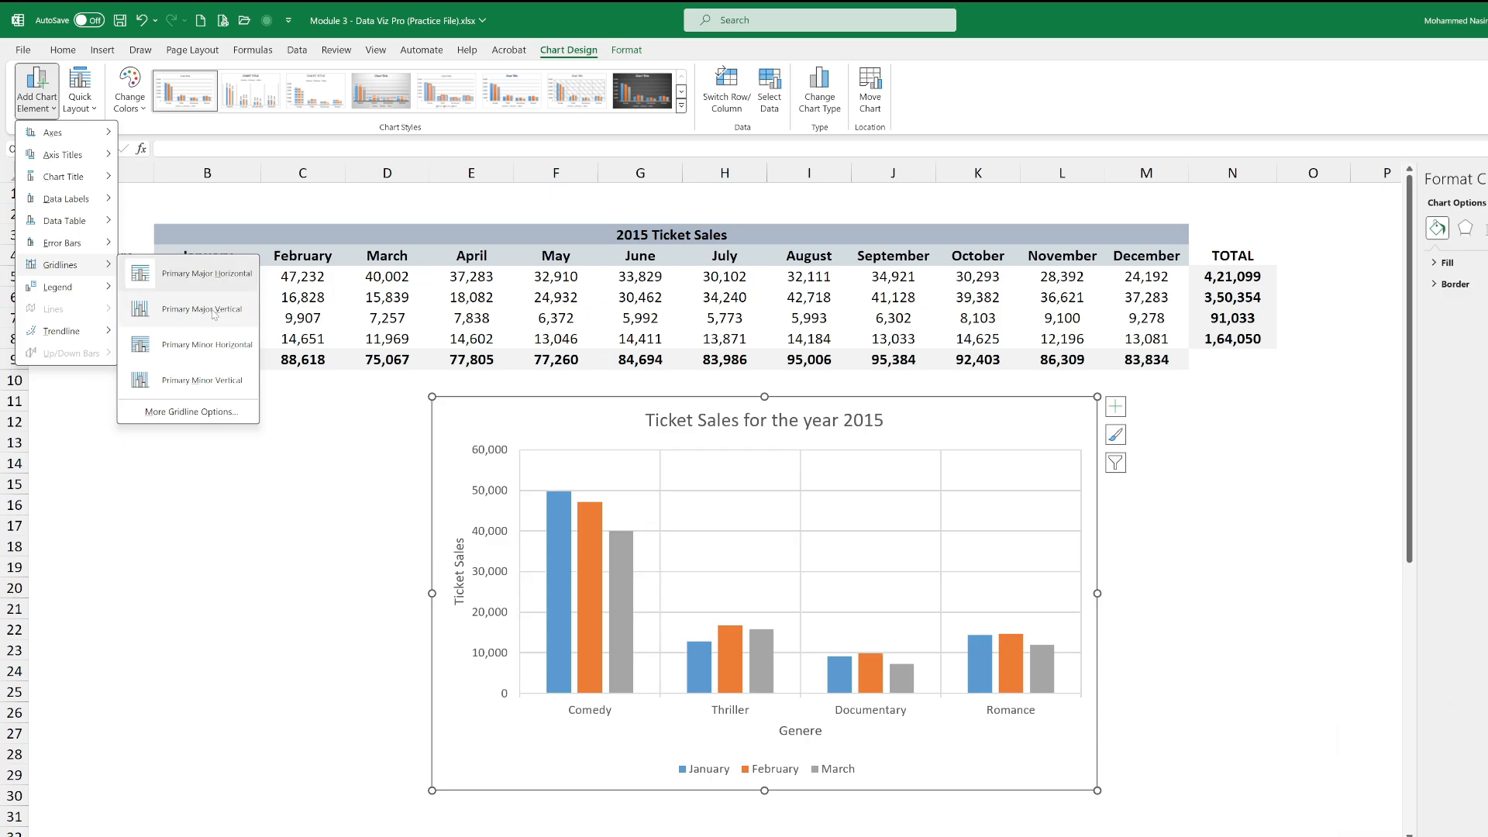
pyautogui.click(202, 379)
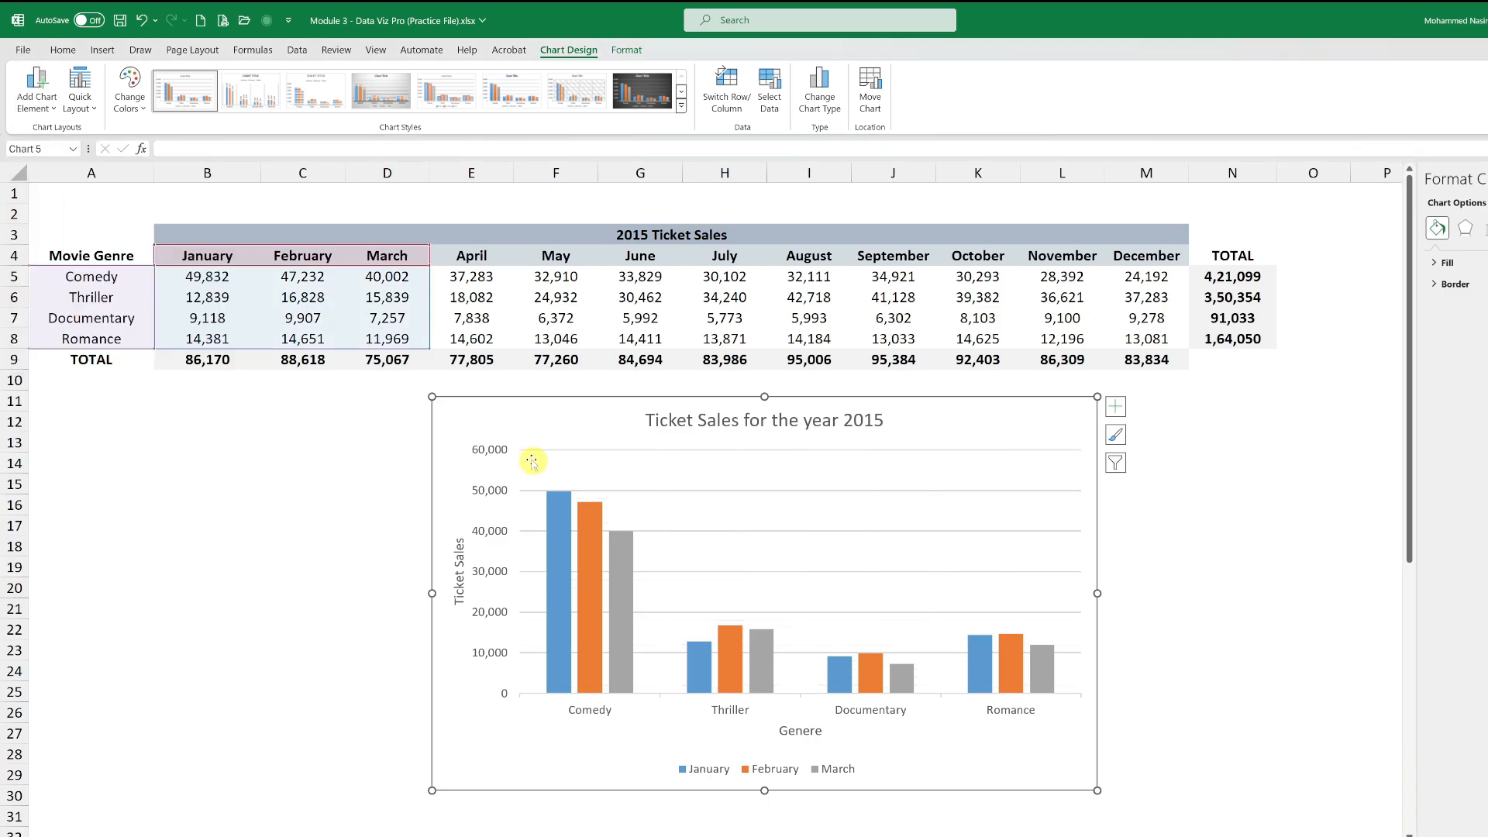
pyautogui.click(597, 451)
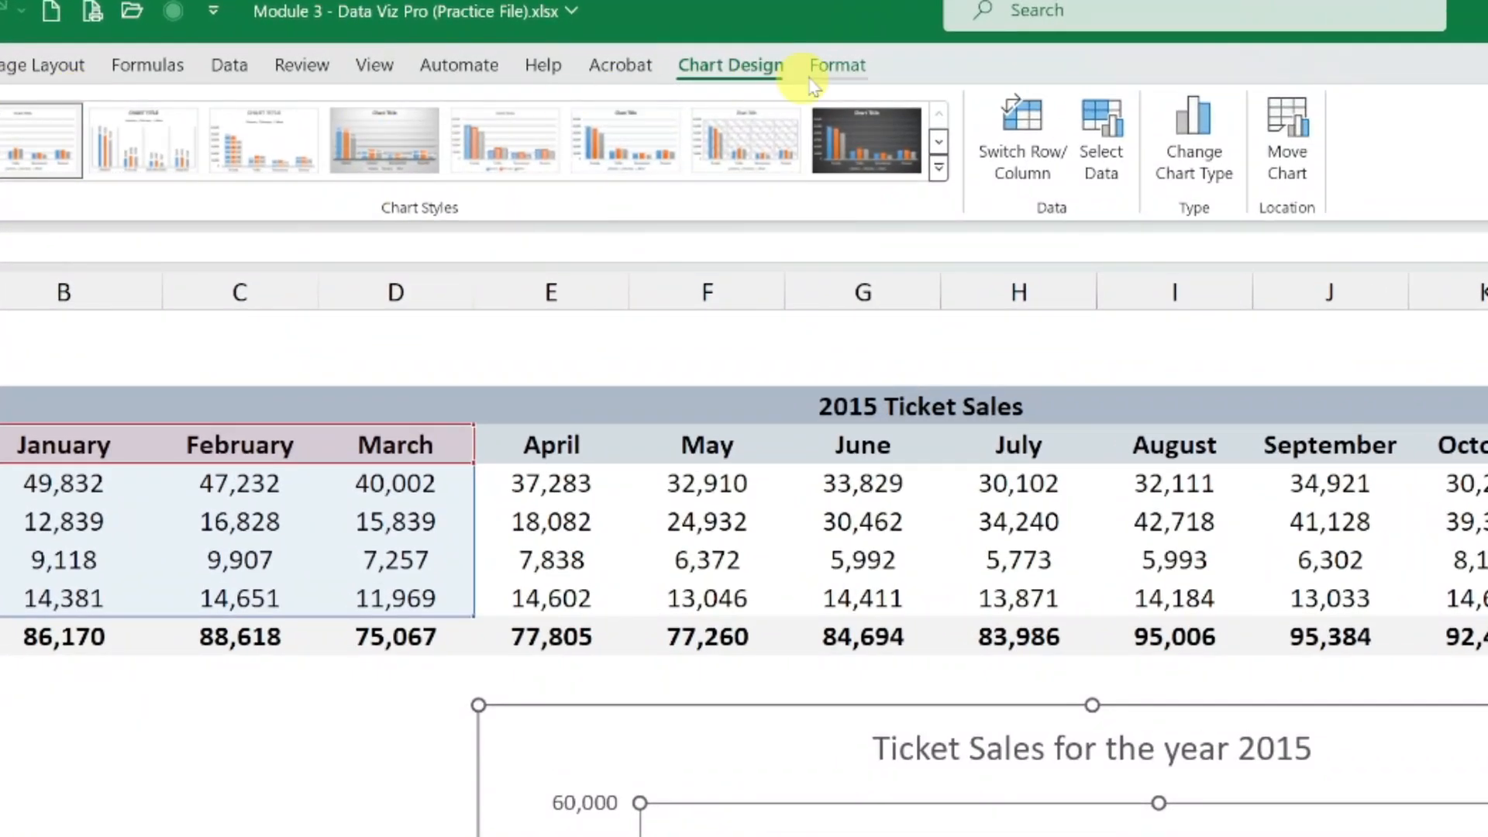
pyautogui.click(824, 69)
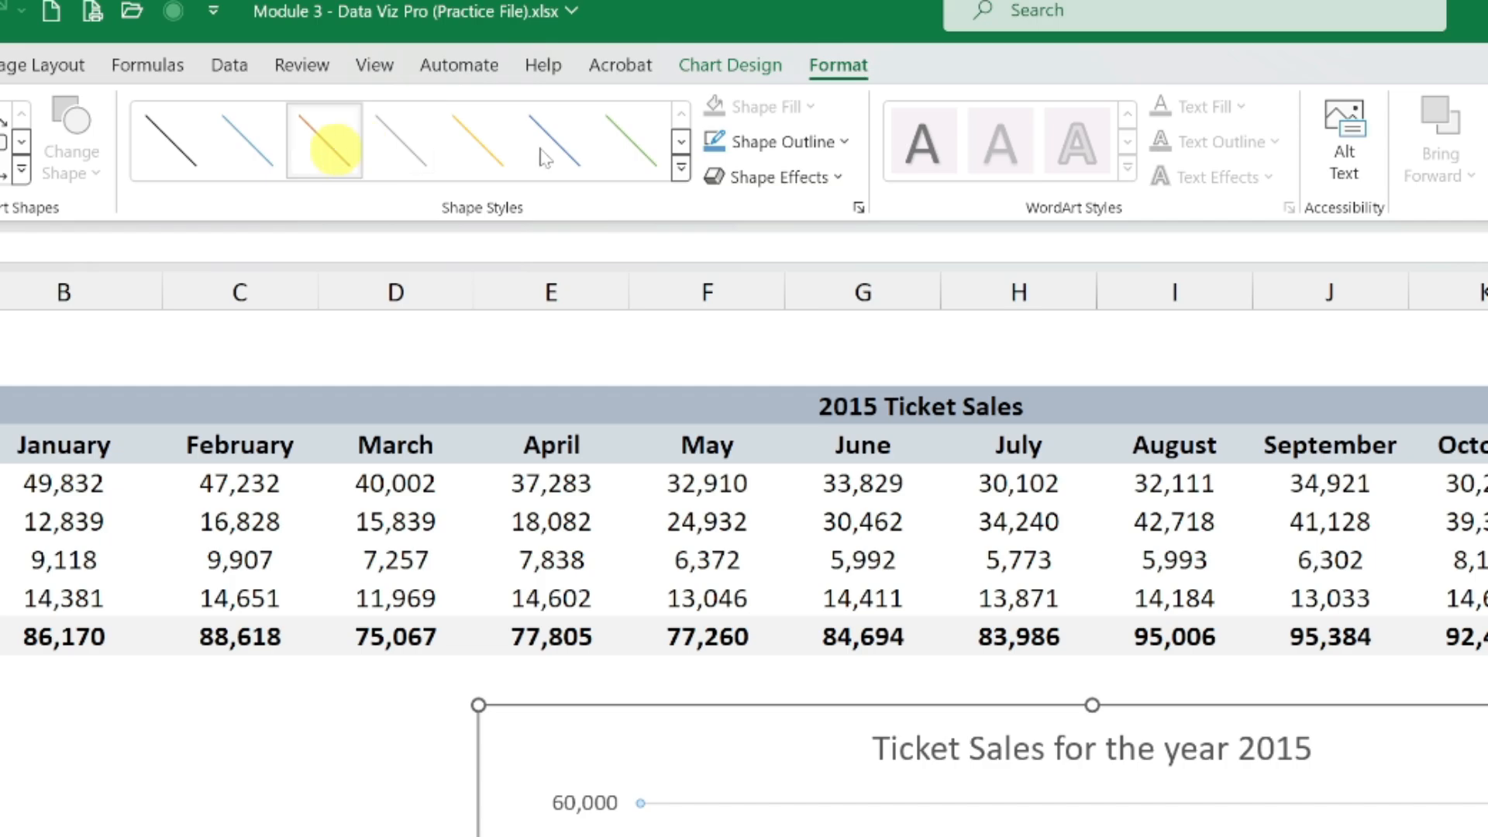
pyautogui.click(843, 142)
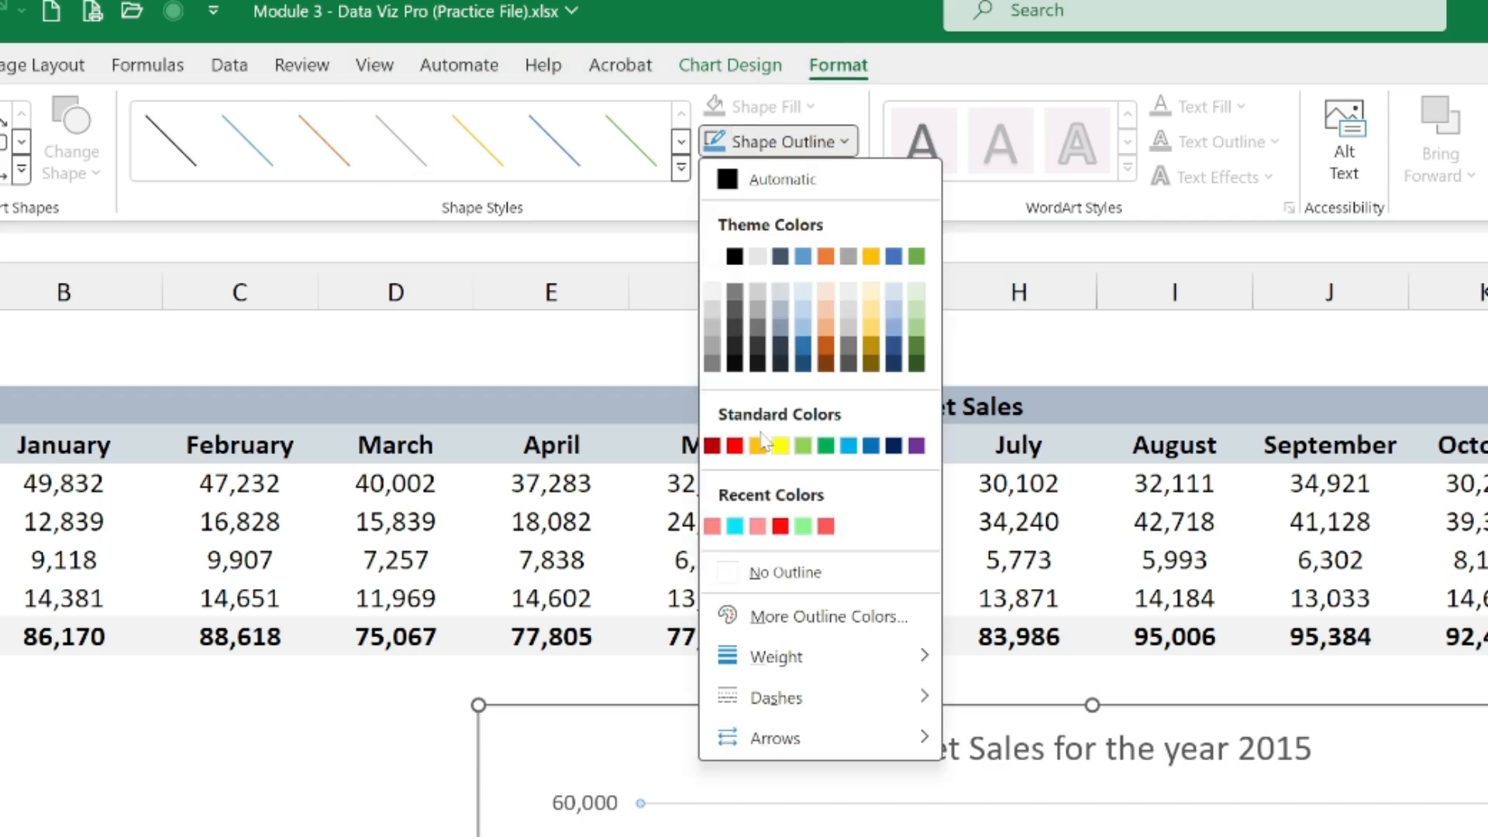
pyautogui.click(740, 449)
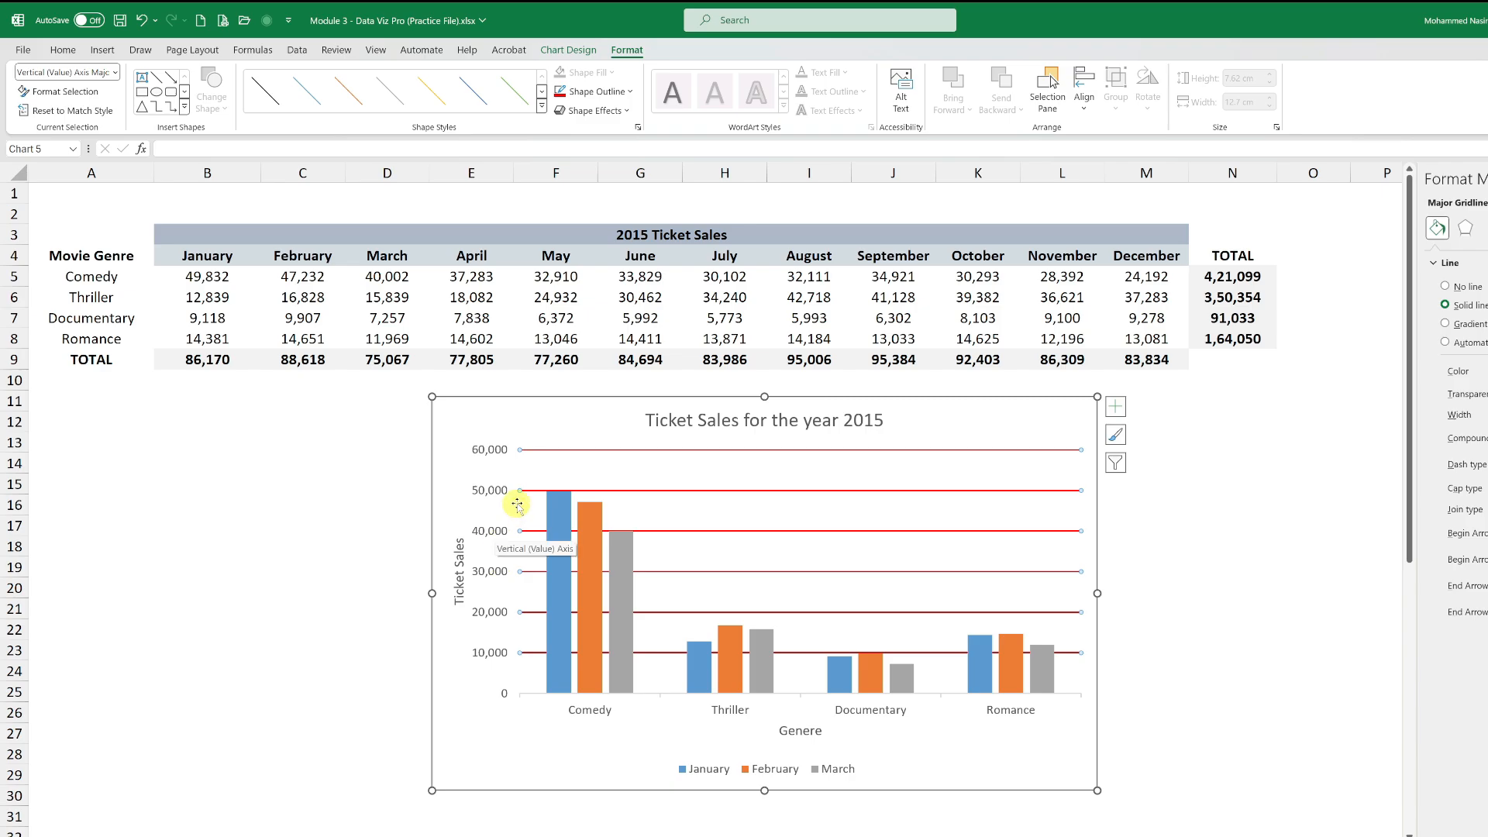
# Step: Add primary minor horizontal gridlines to the column chart
pyautogui.moveTo(562, 506)
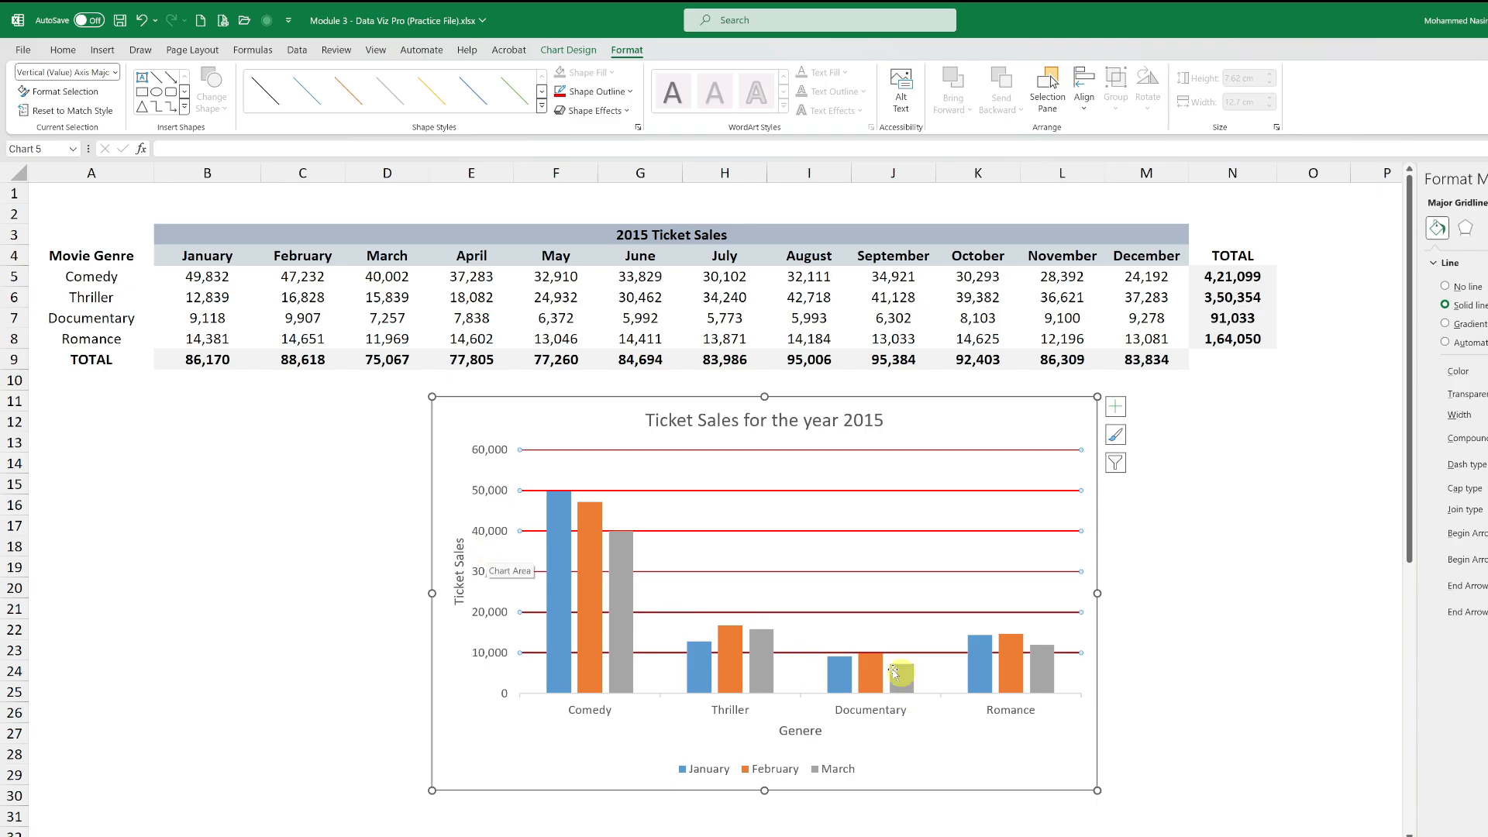
pyautogui.moveTo(878, 675)
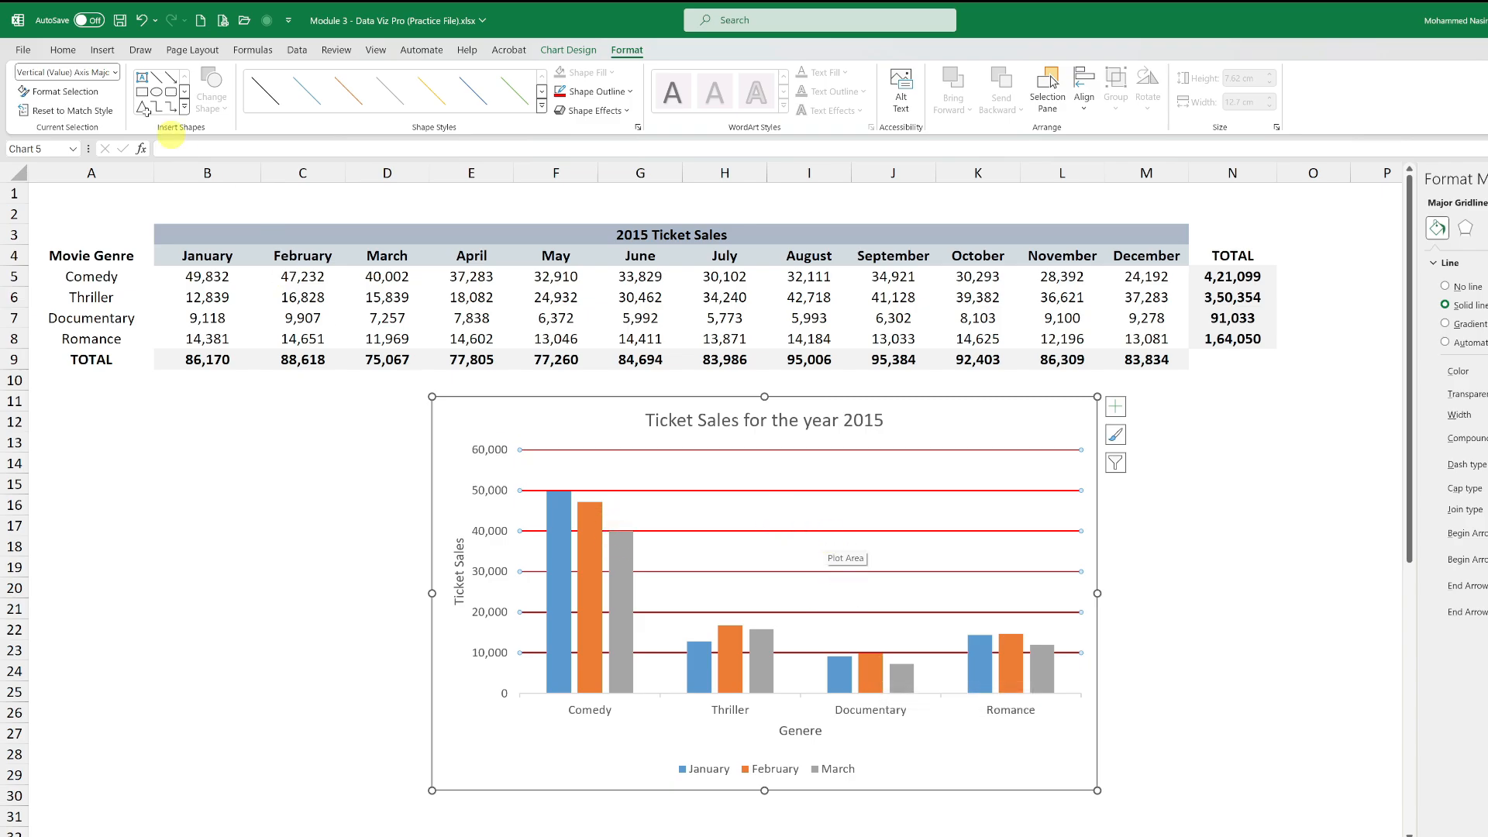
pyautogui.click(564, 50)
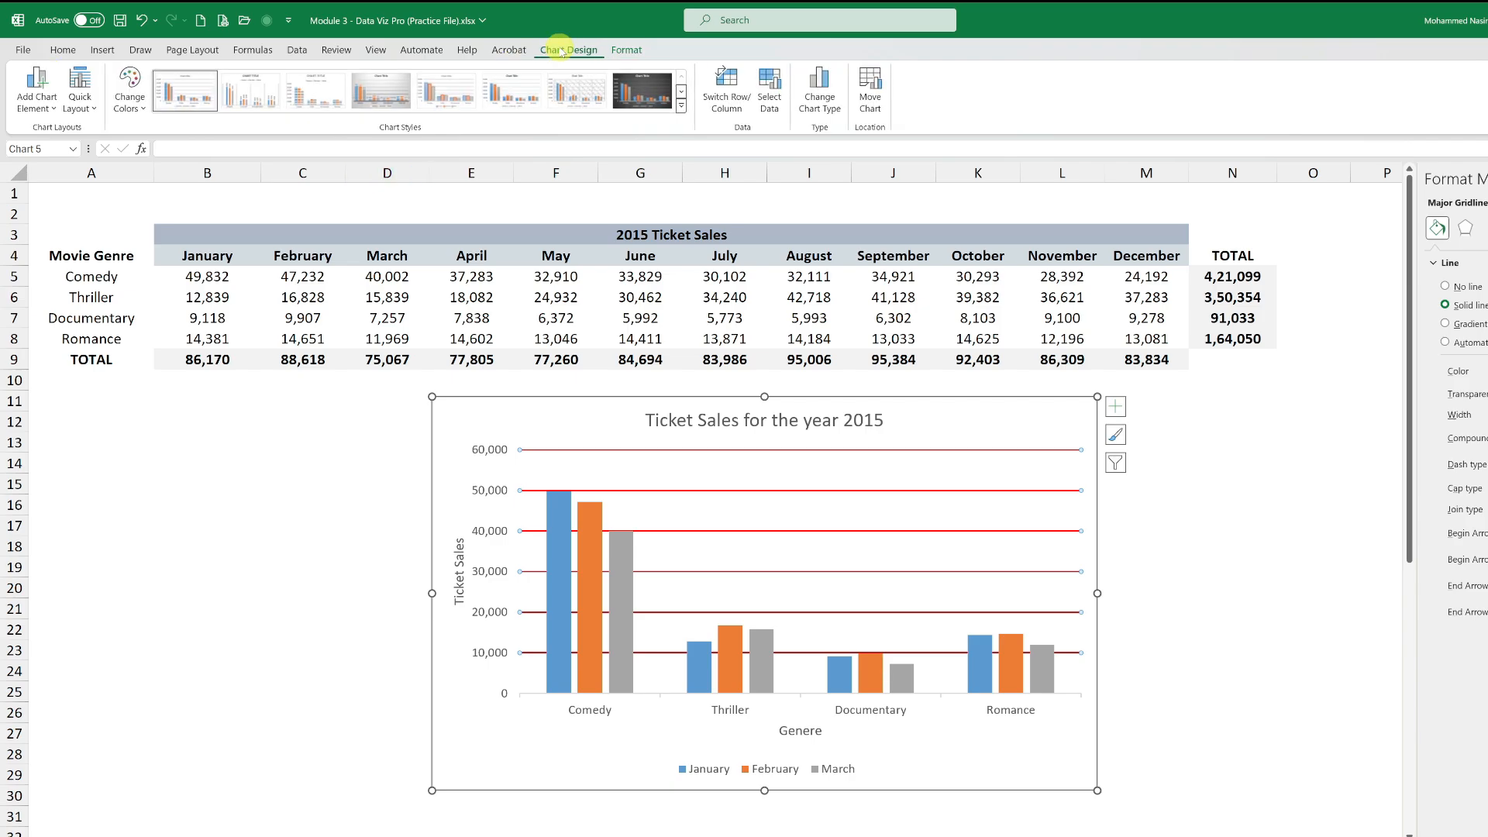
pyautogui.click(44, 109)
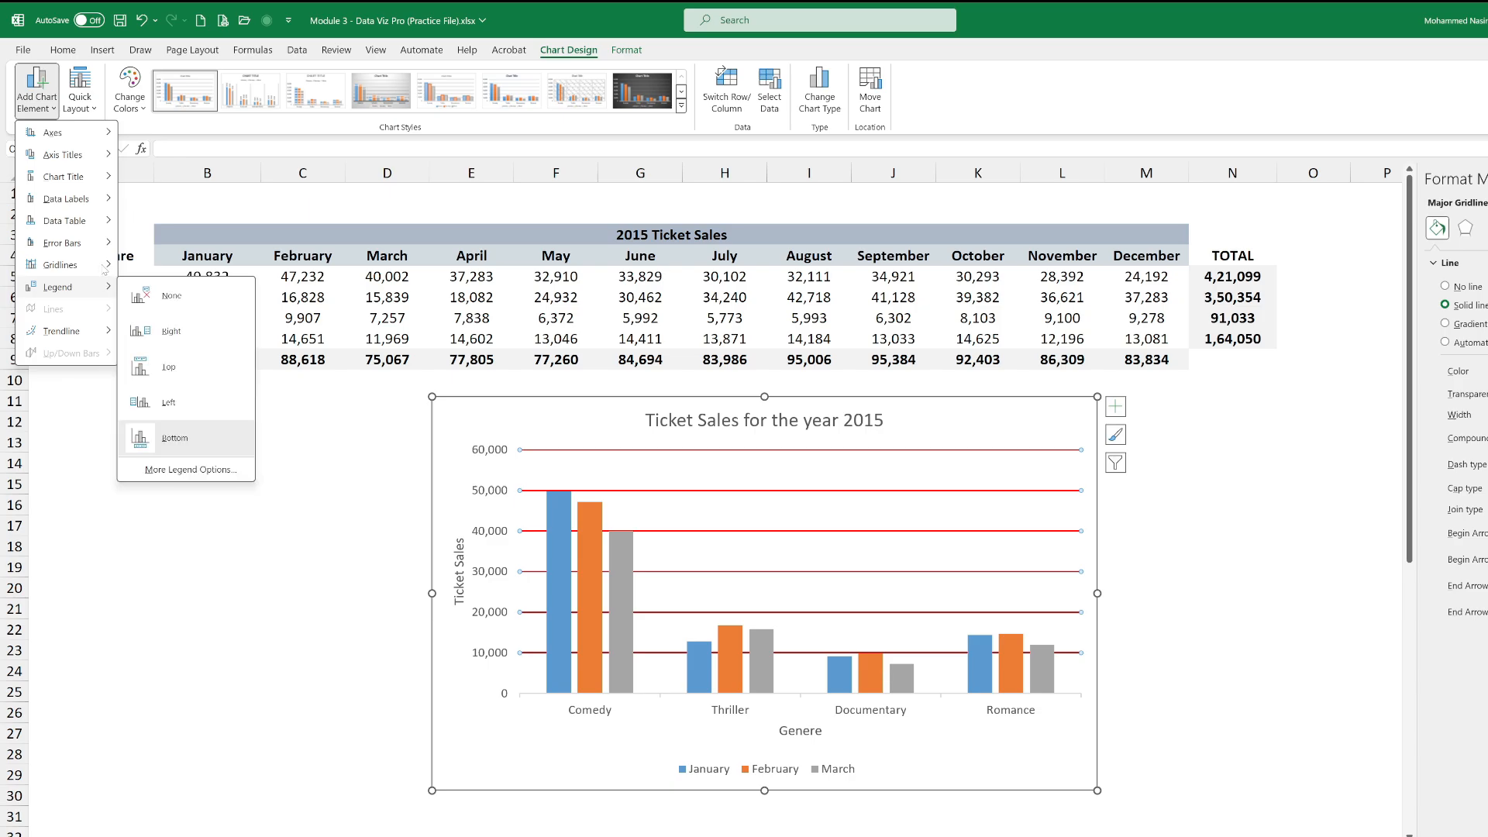
pyautogui.moveTo(104, 271)
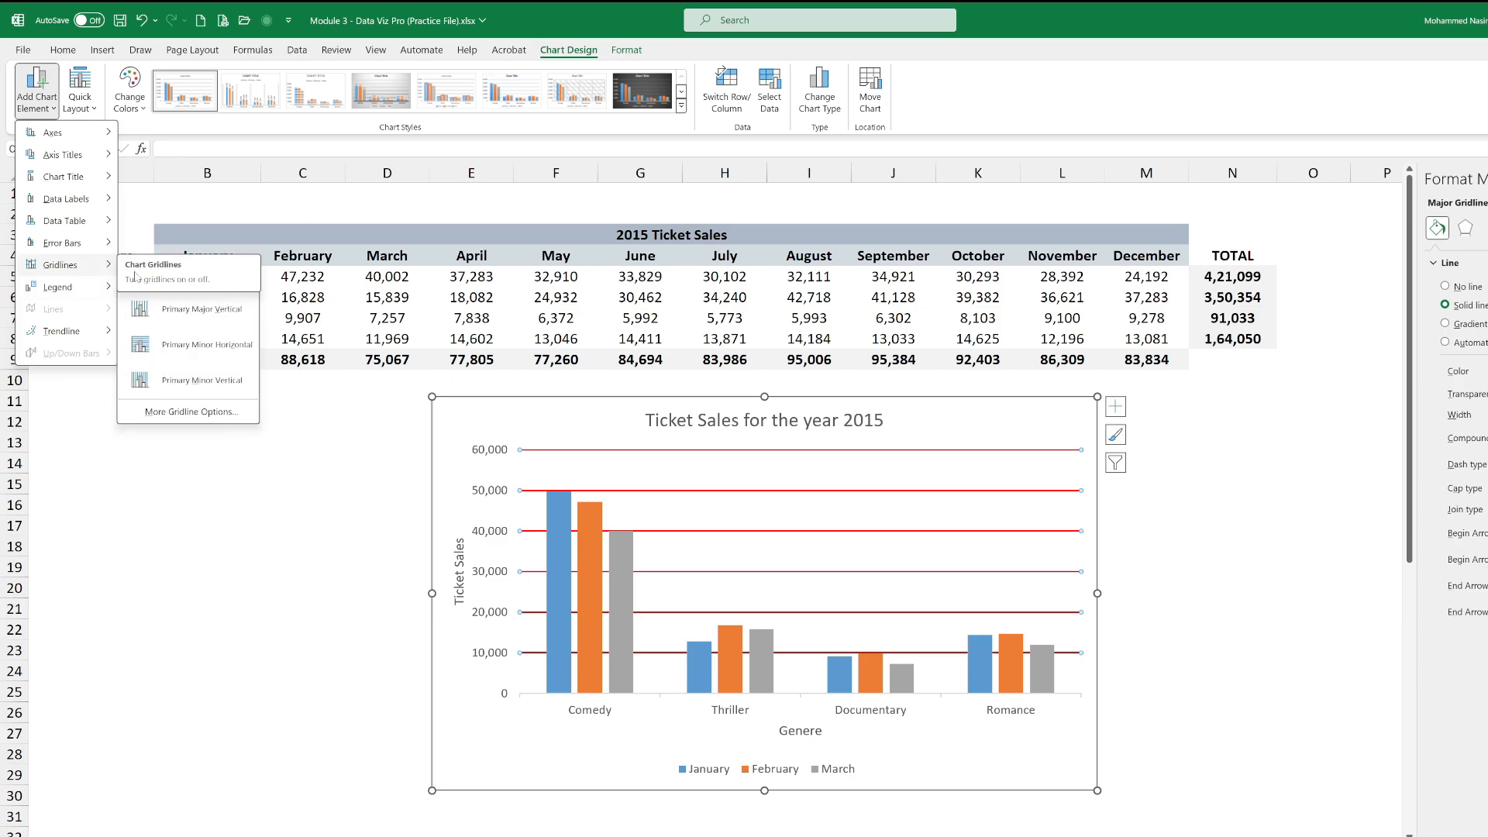
pyautogui.click(207, 313)
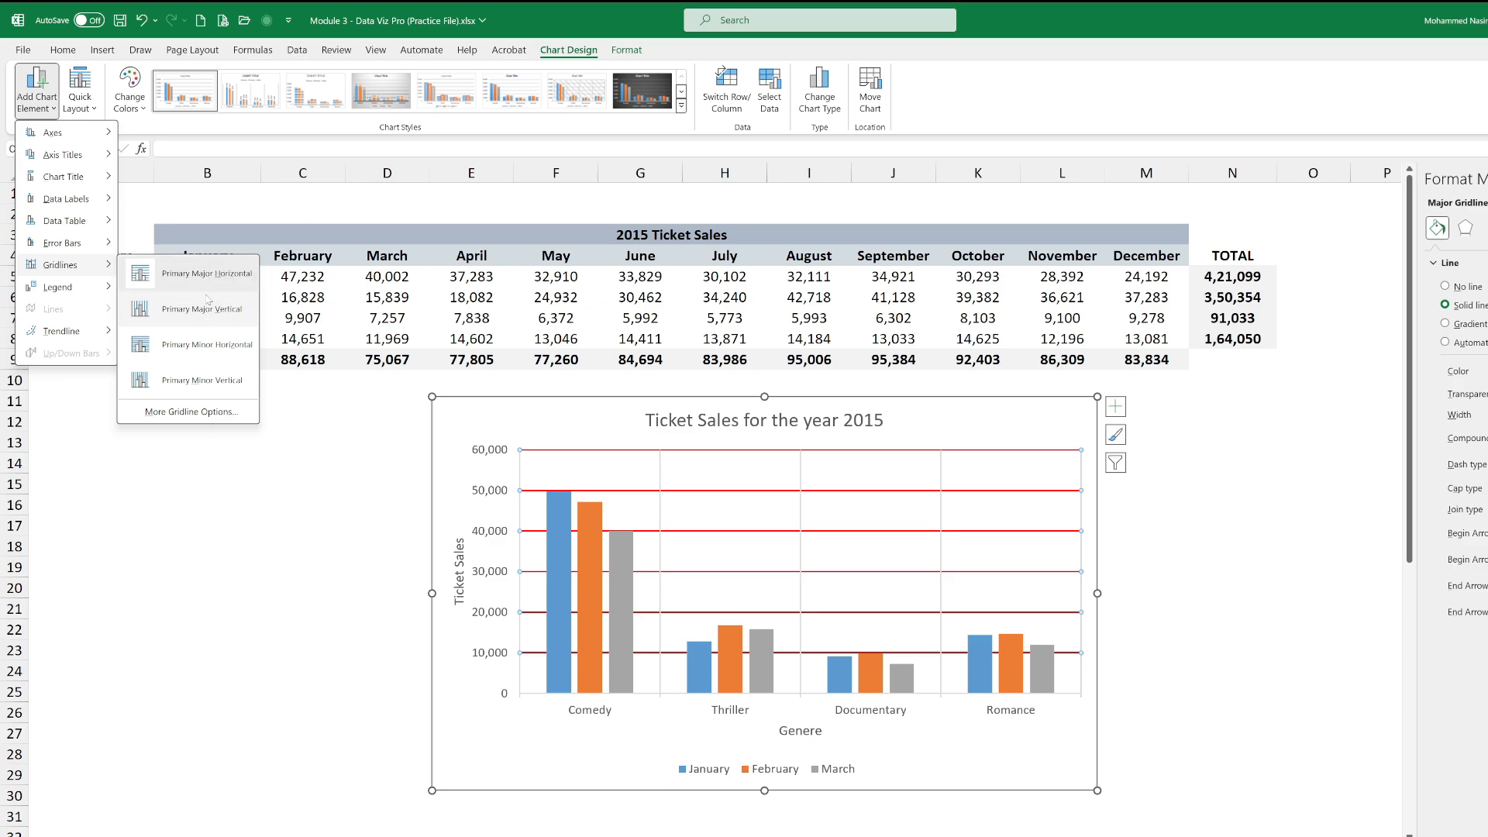
pyautogui.click(190, 351)
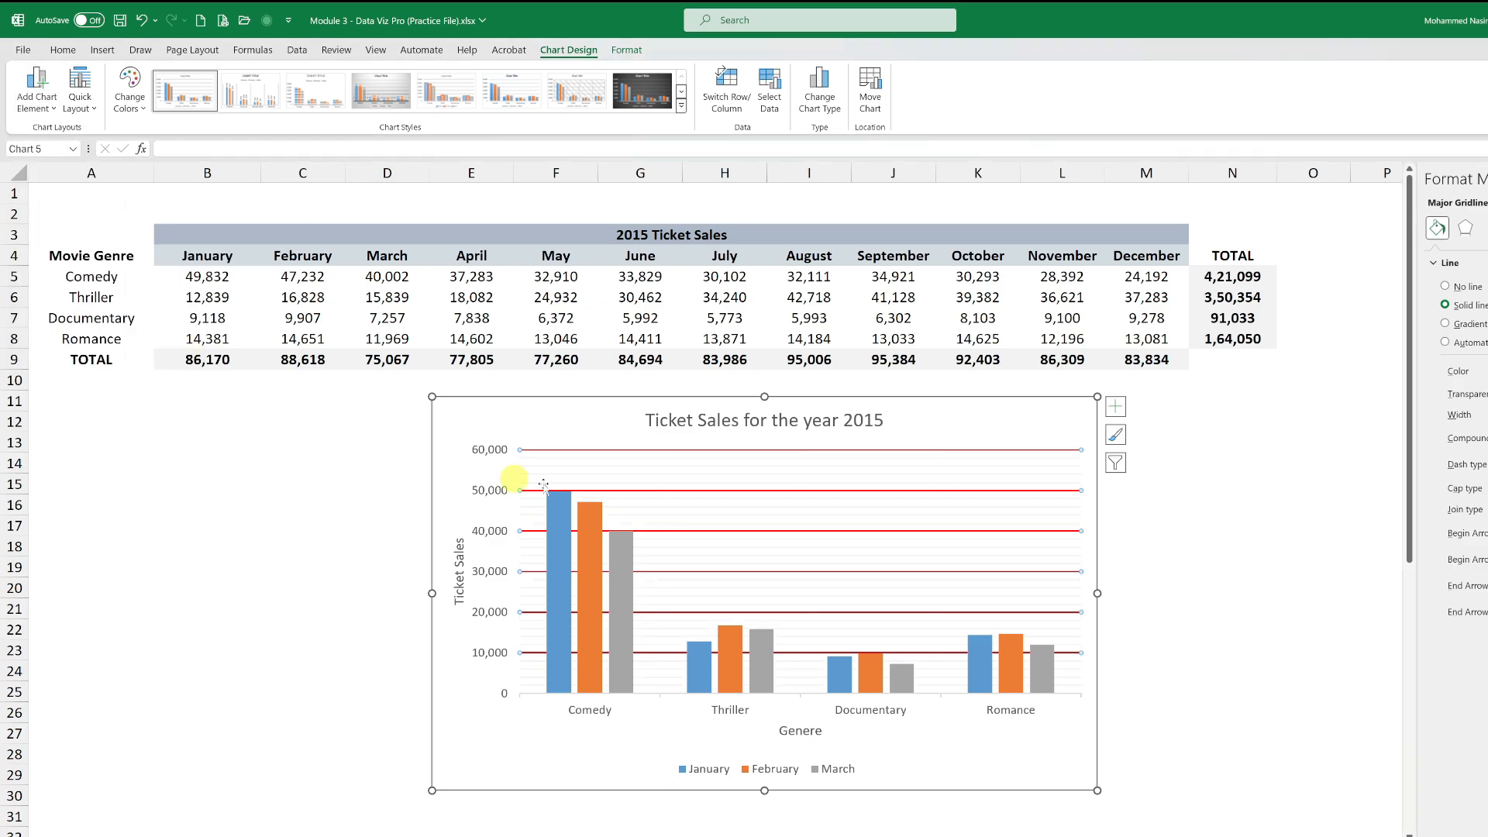
# Step: Set the outline colour of the chart's minor horizontal gridlines to green
pyautogui.click(600, 469)
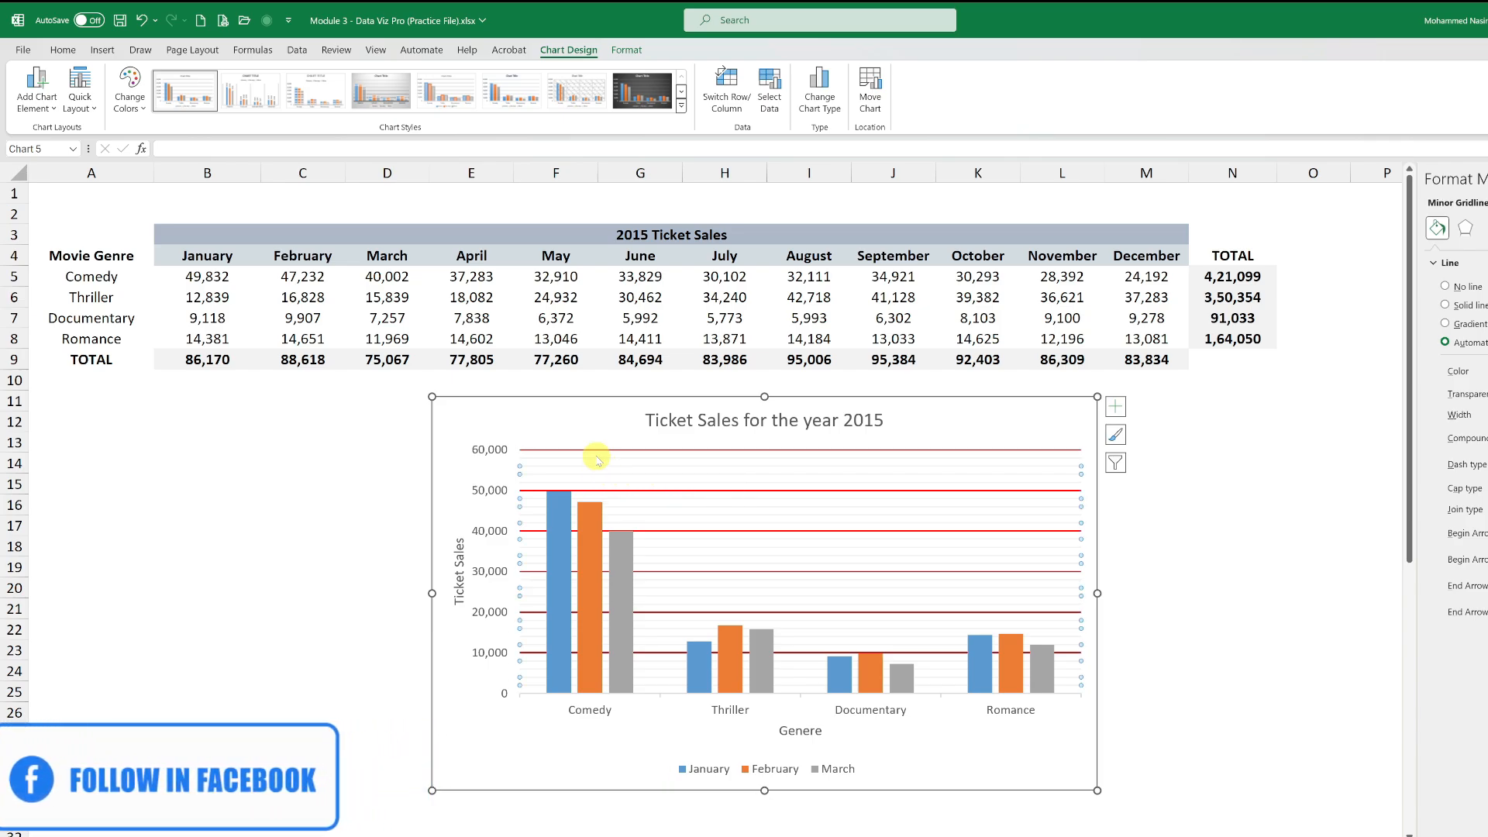
pyautogui.click(626, 51)
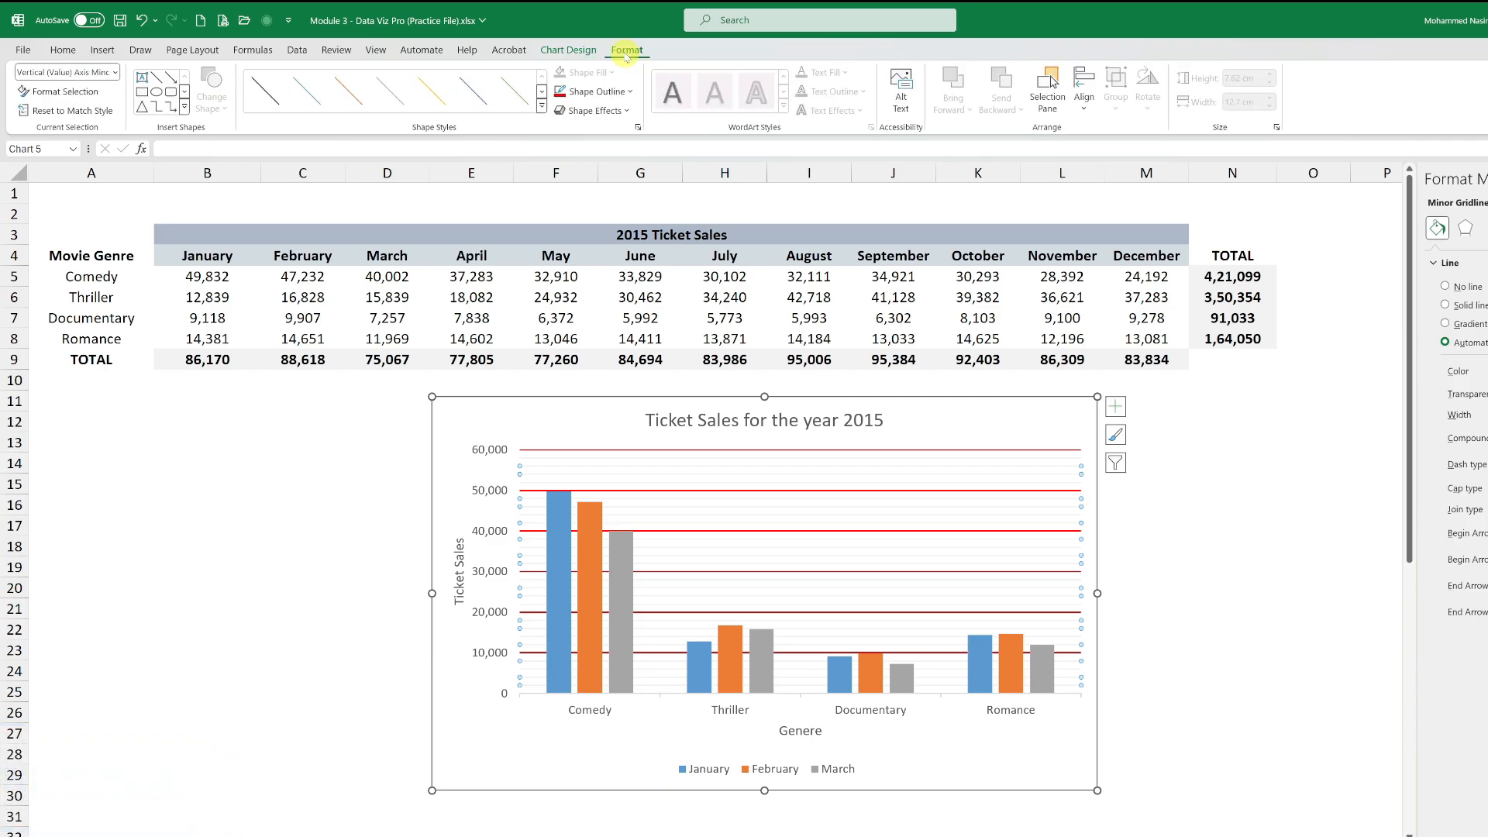
pyautogui.click(580, 92)
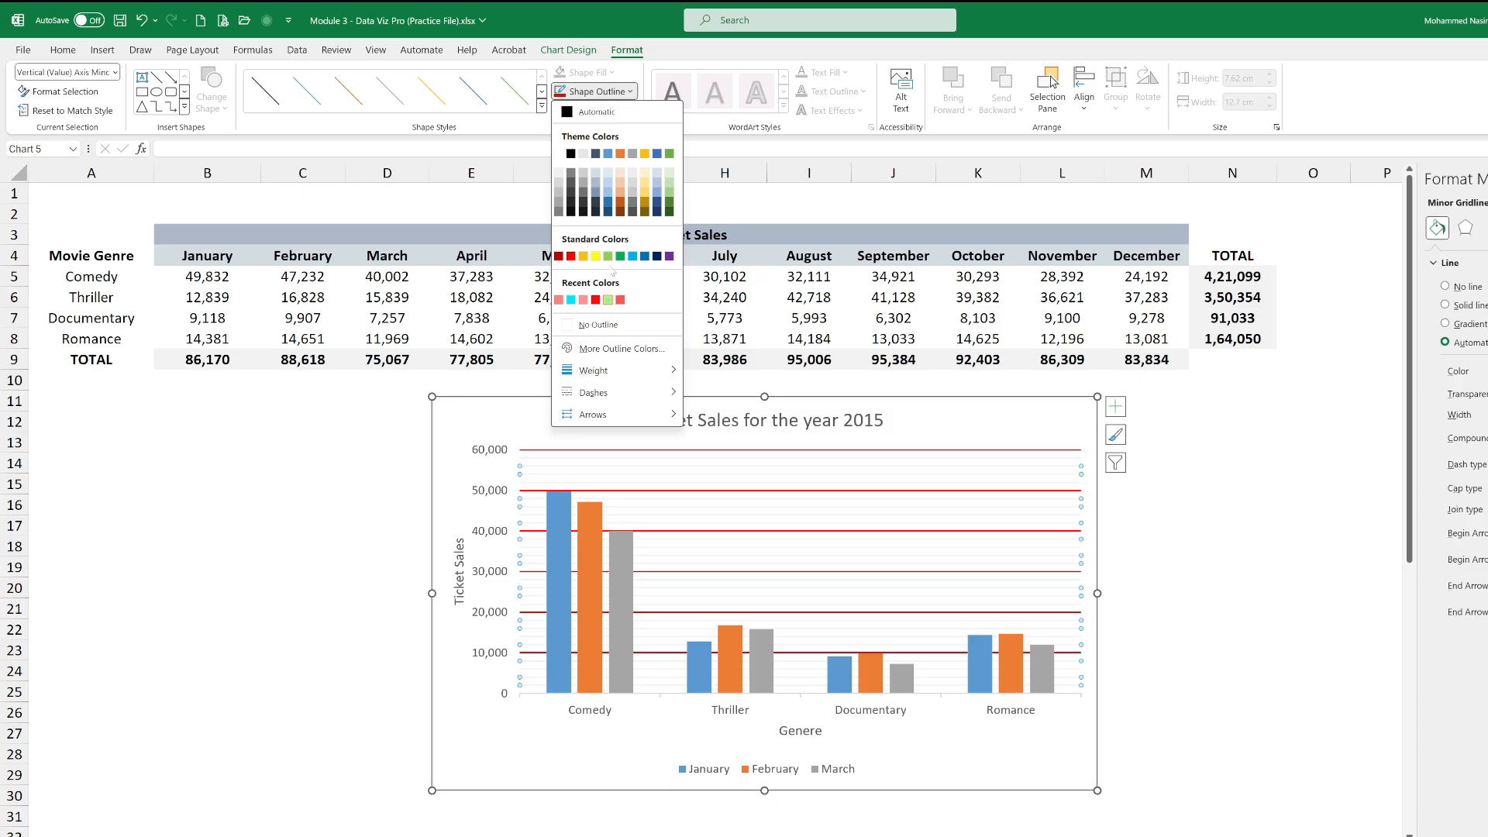
pyautogui.click(612, 258)
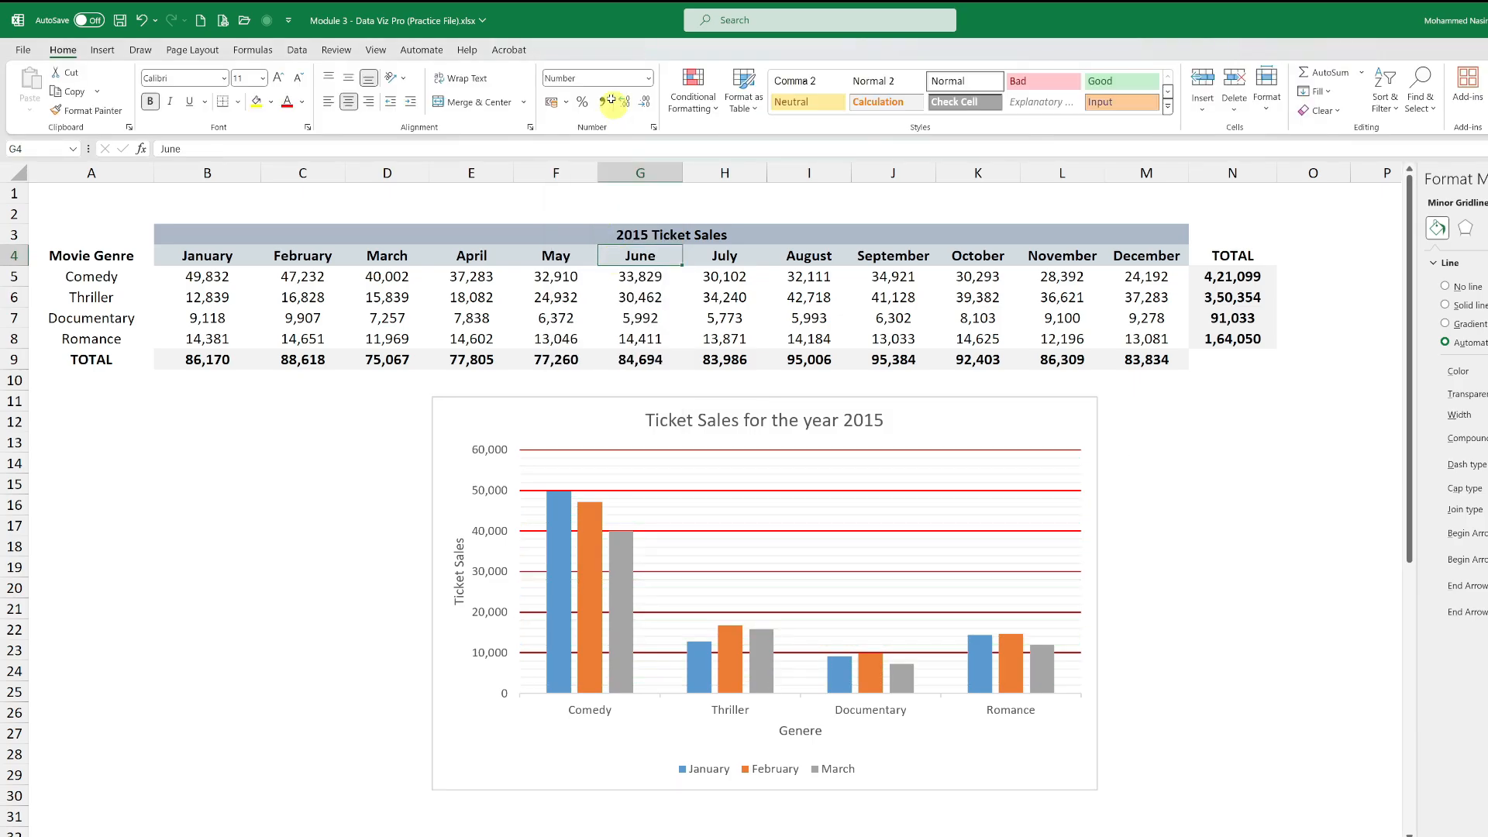
pyautogui.click(551, 462)
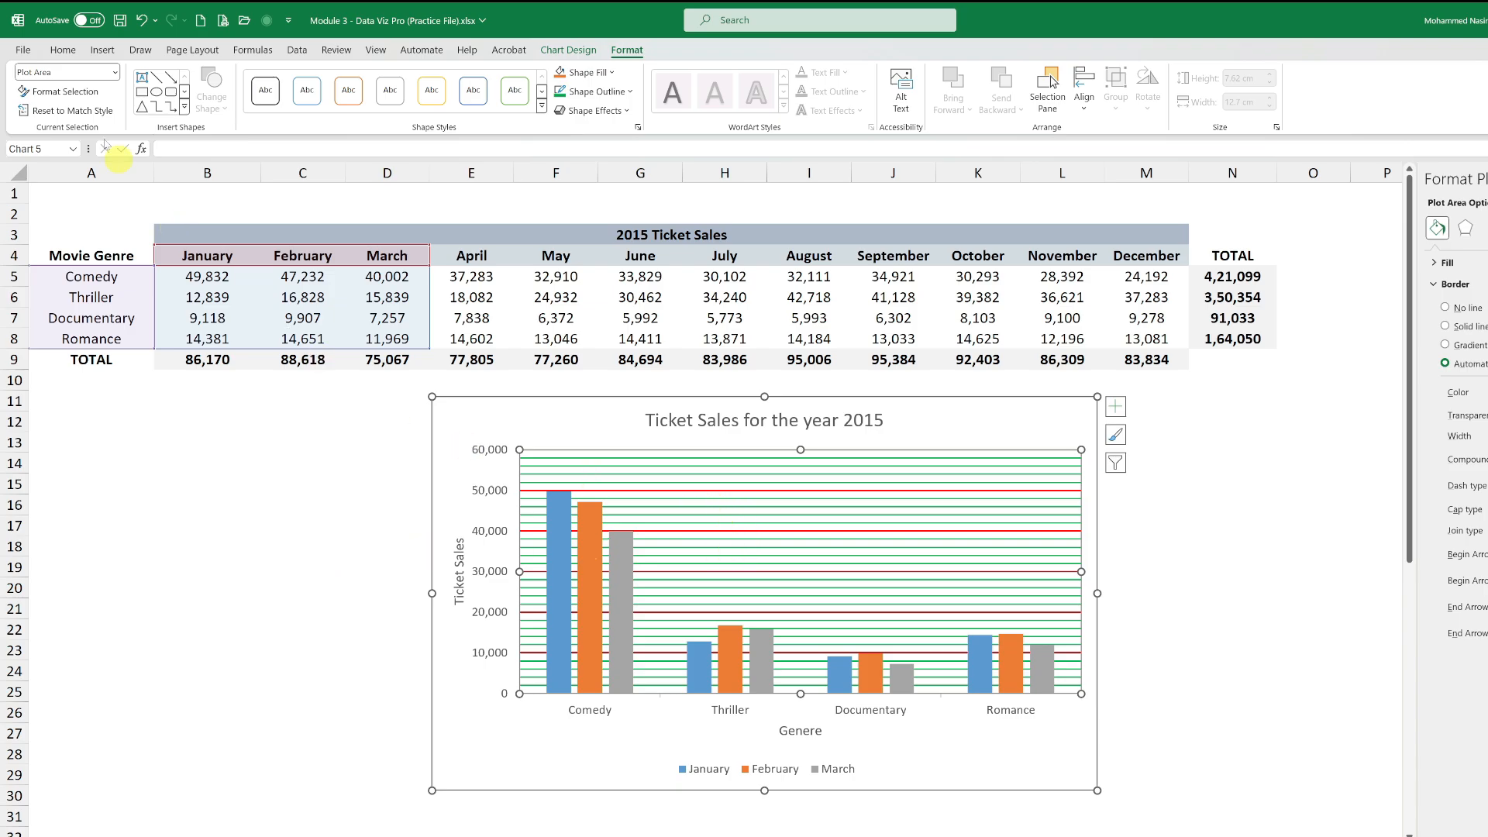
# Step: Remove both the primary major and the primary minor horizontal gridlines from the column chart
pyautogui.click(586, 53)
pyautogui.click(35, 89)
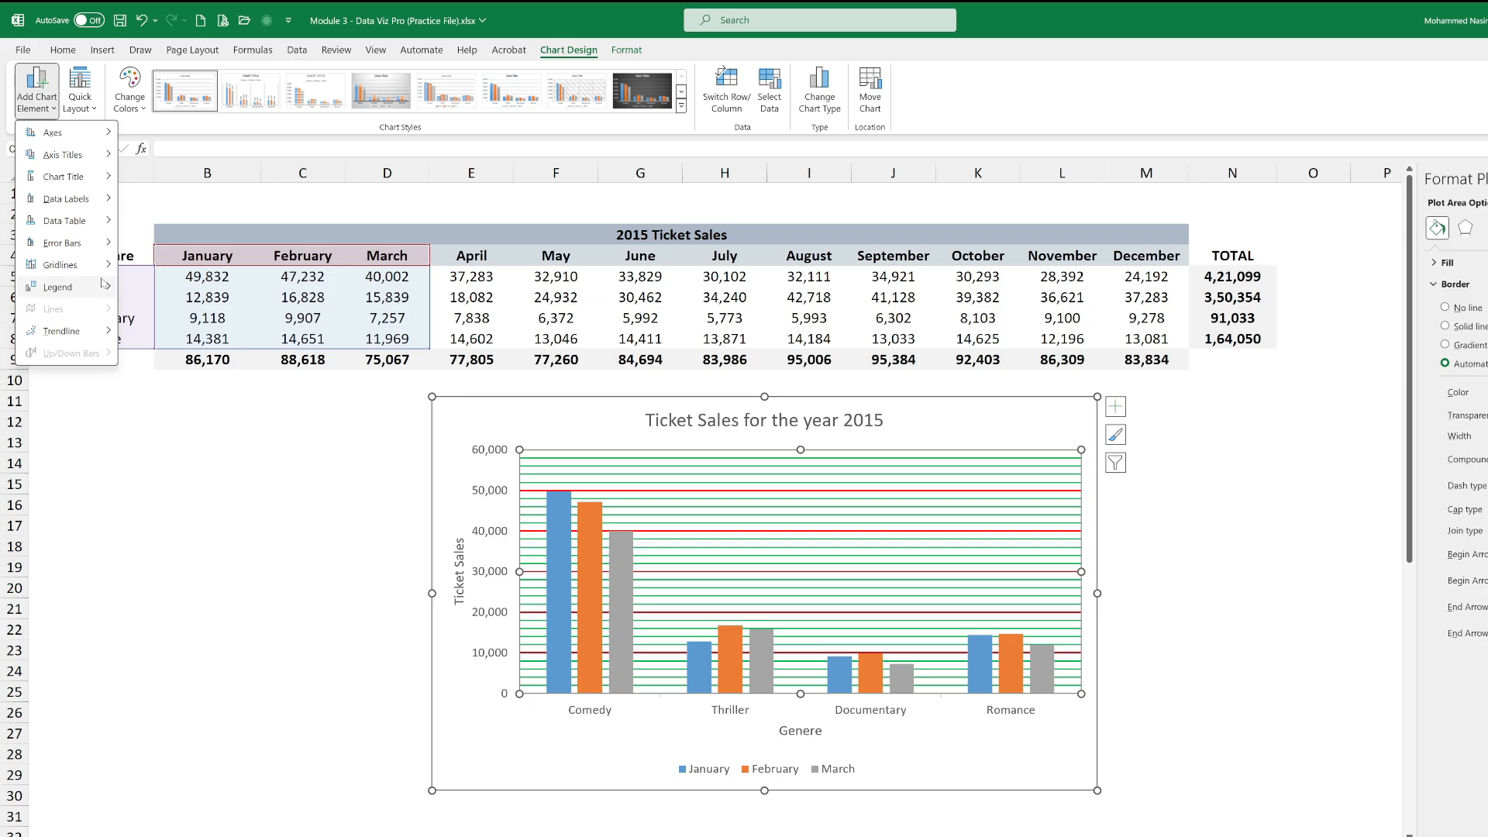
pyautogui.moveTo(104, 283)
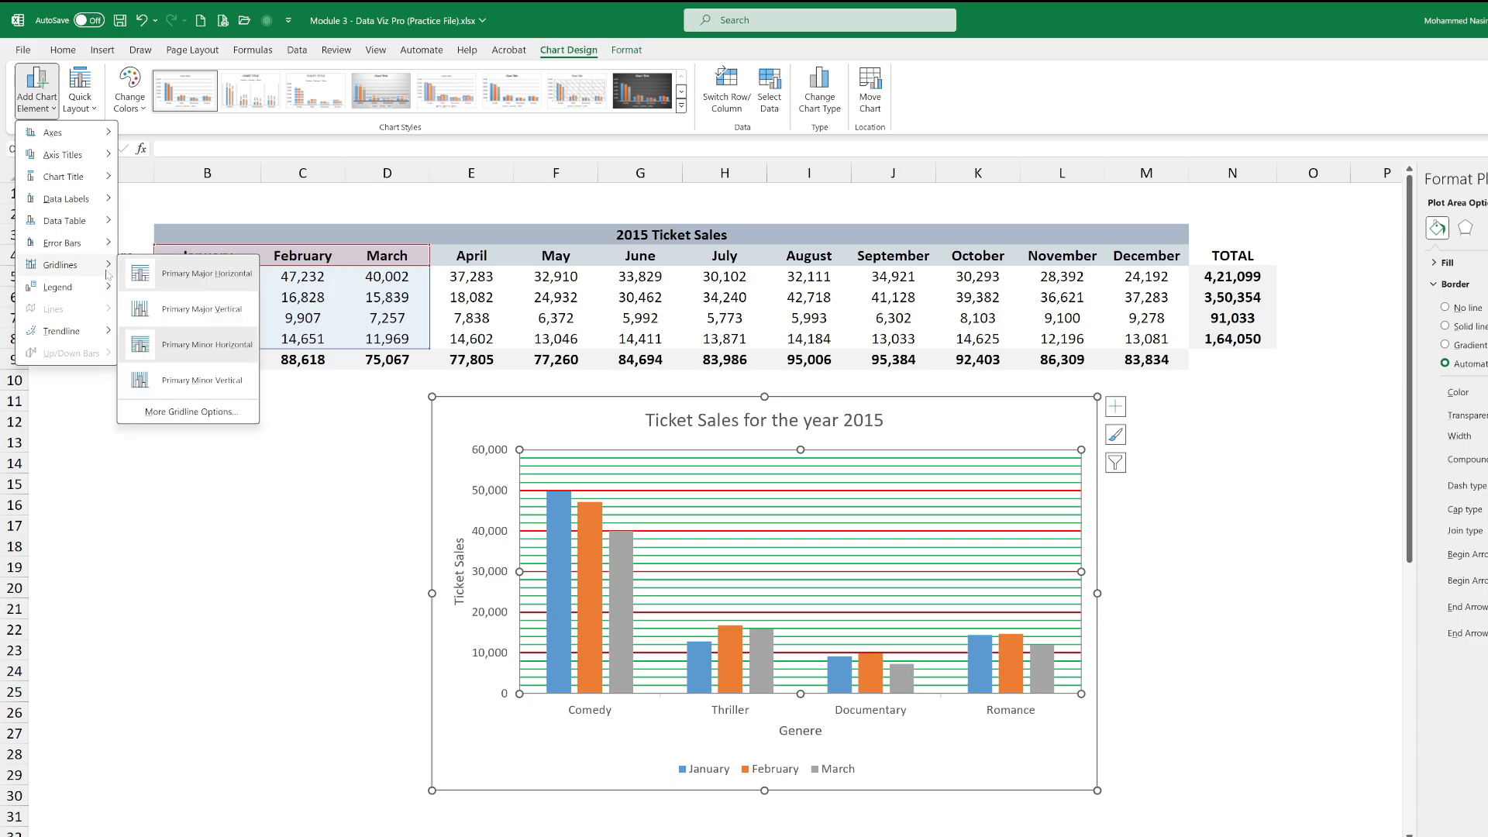
pyautogui.click(207, 274)
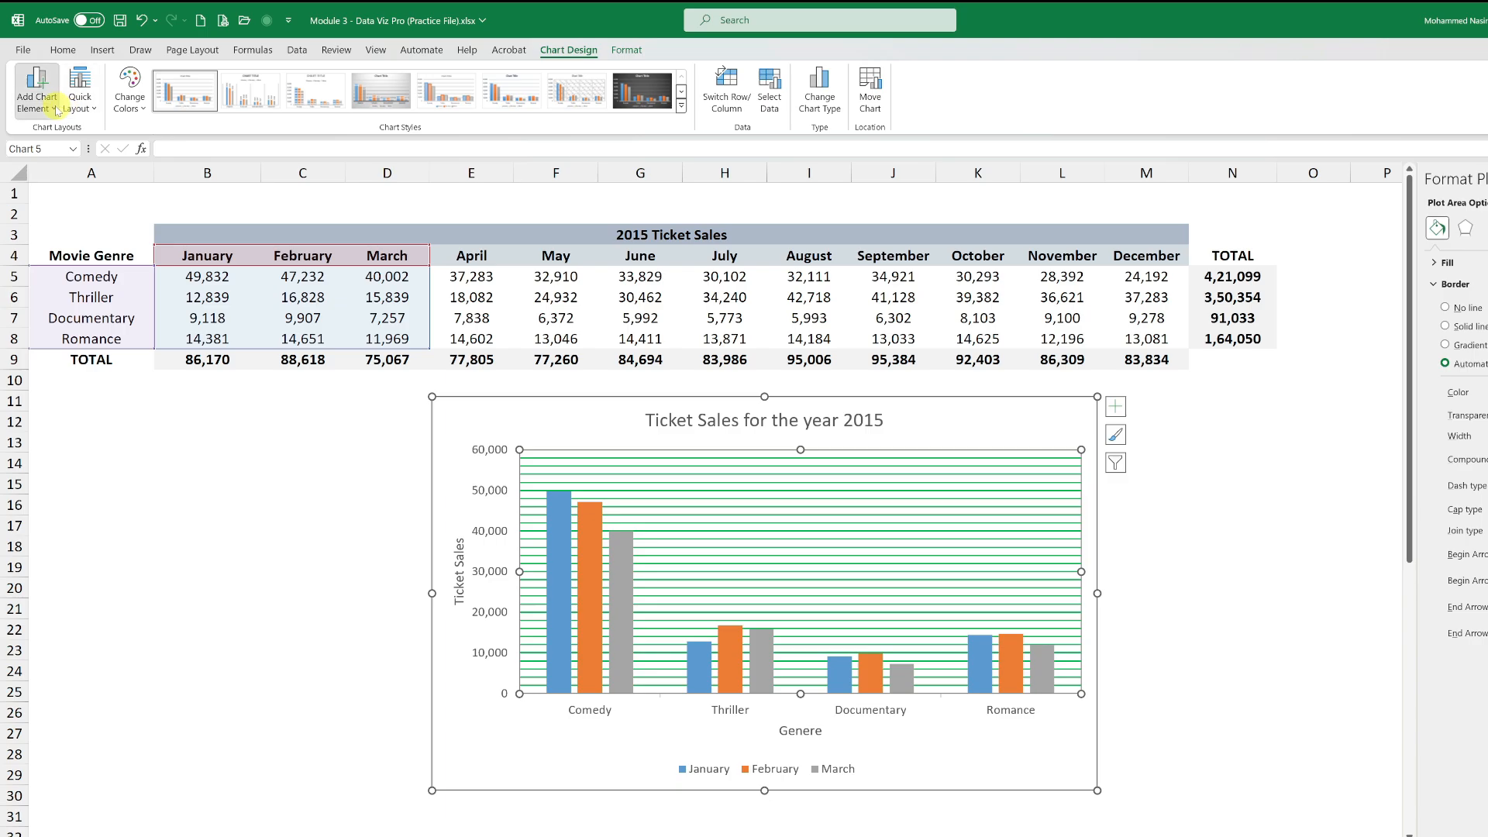
pyautogui.click(36, 89)
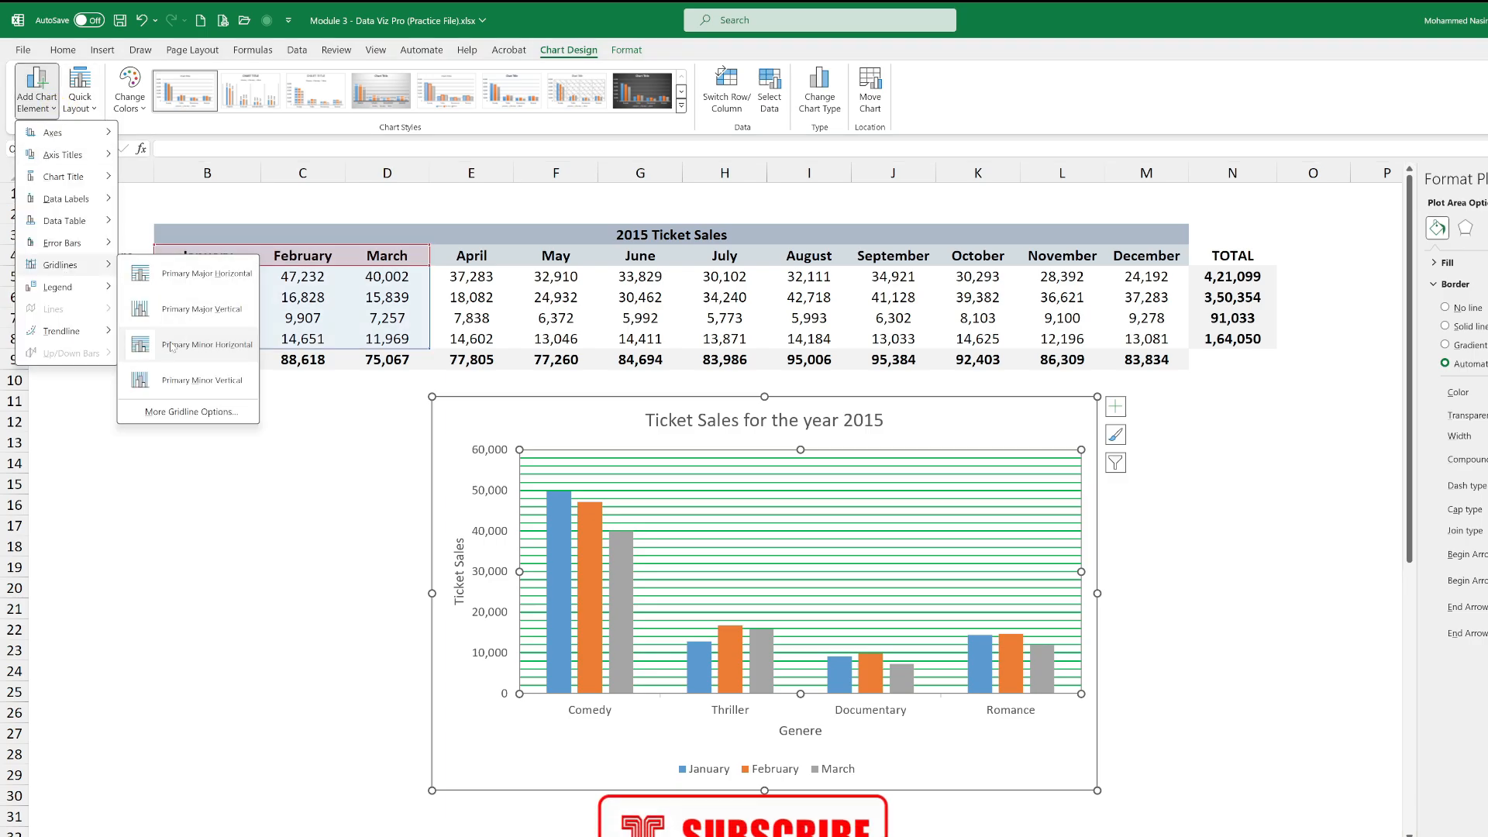
pyautogui.click(203, 334)
# Step: Add primary major vertical gridlines to the column chart
pyautogui.click(59, 105)
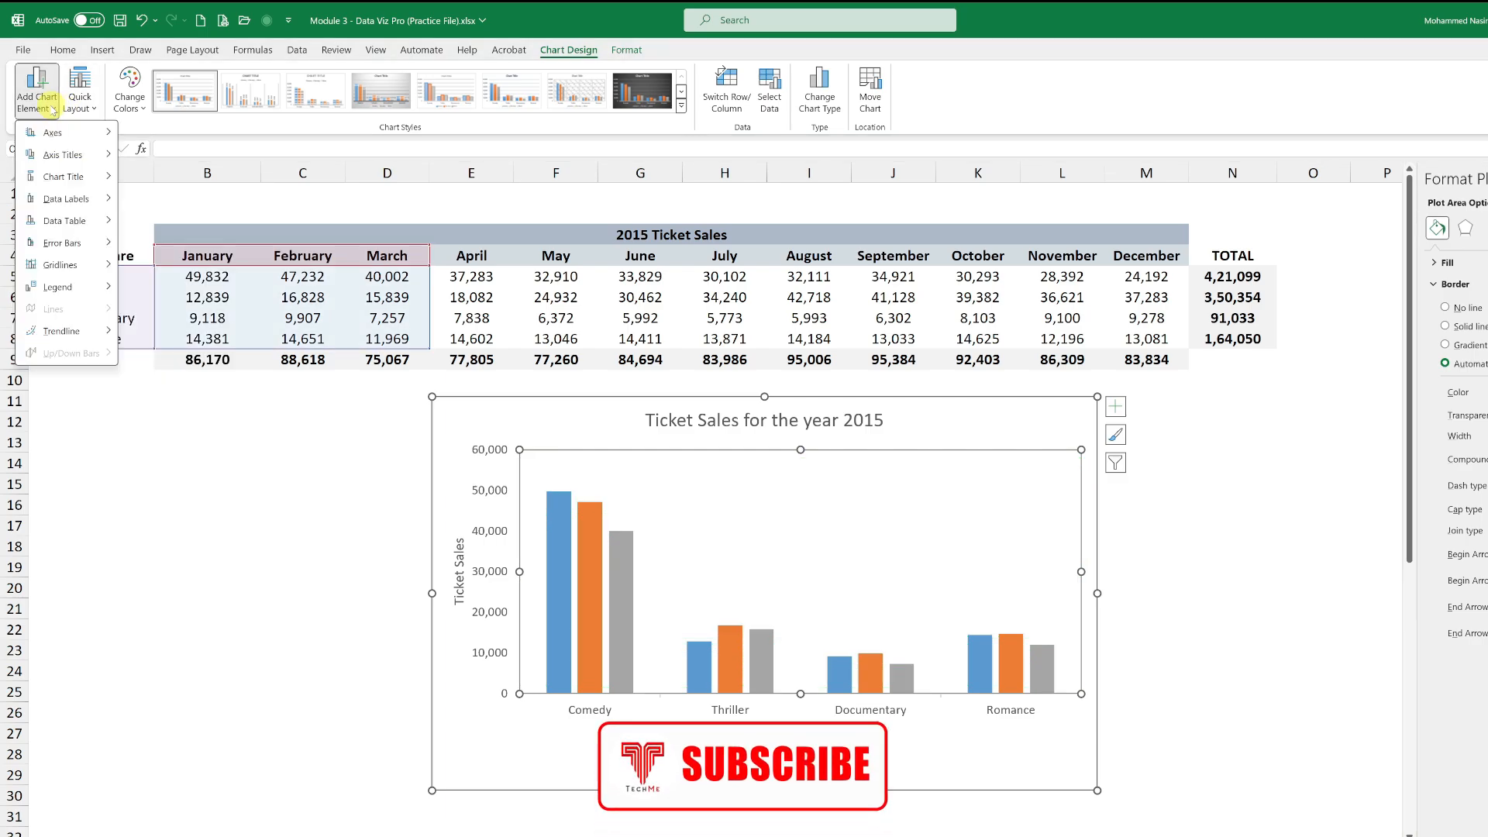
pyautogui.moveTo(81, 266)
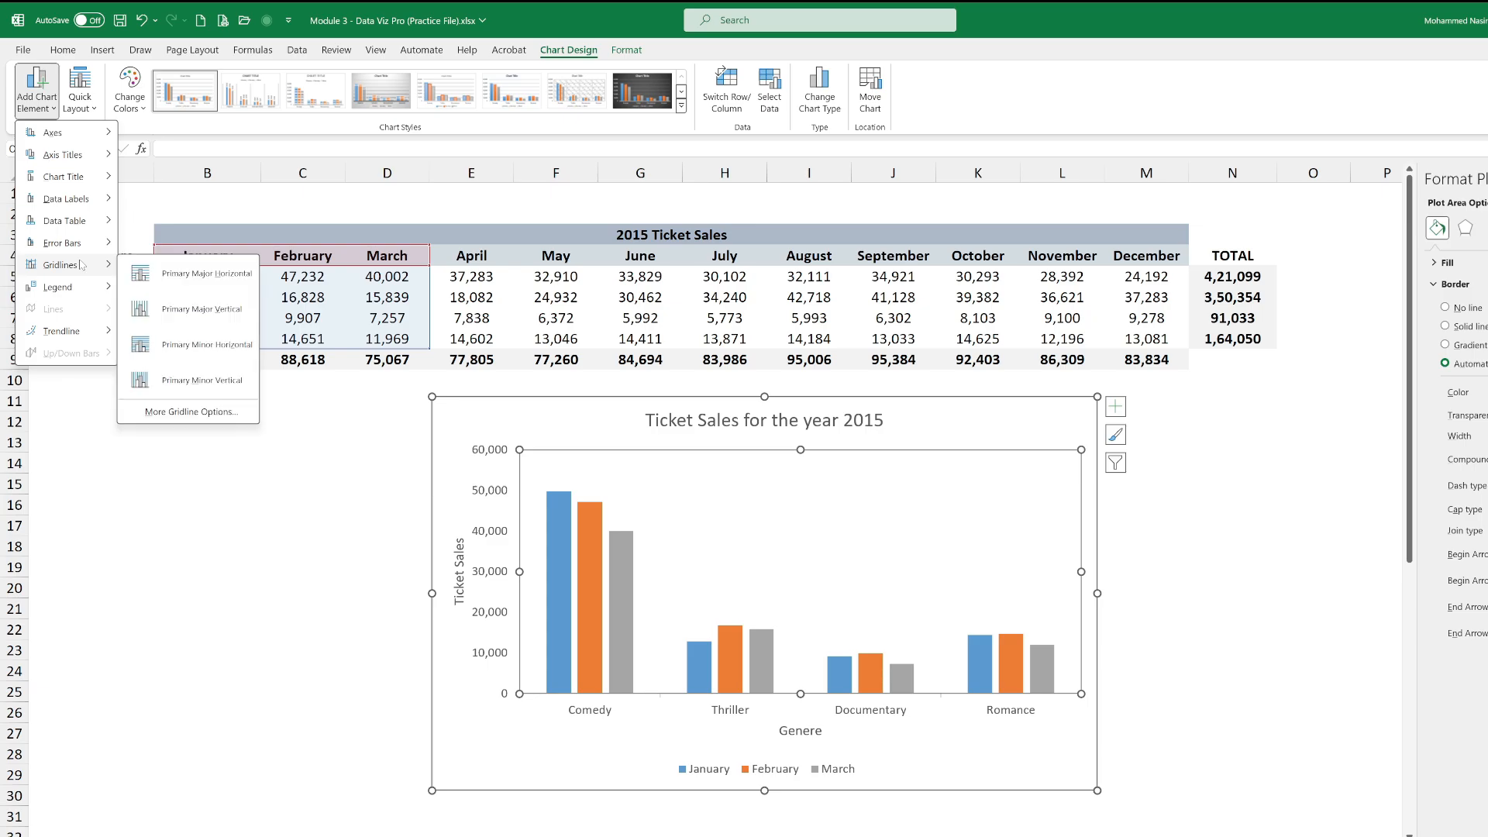
pyautogui.click(200, 310)
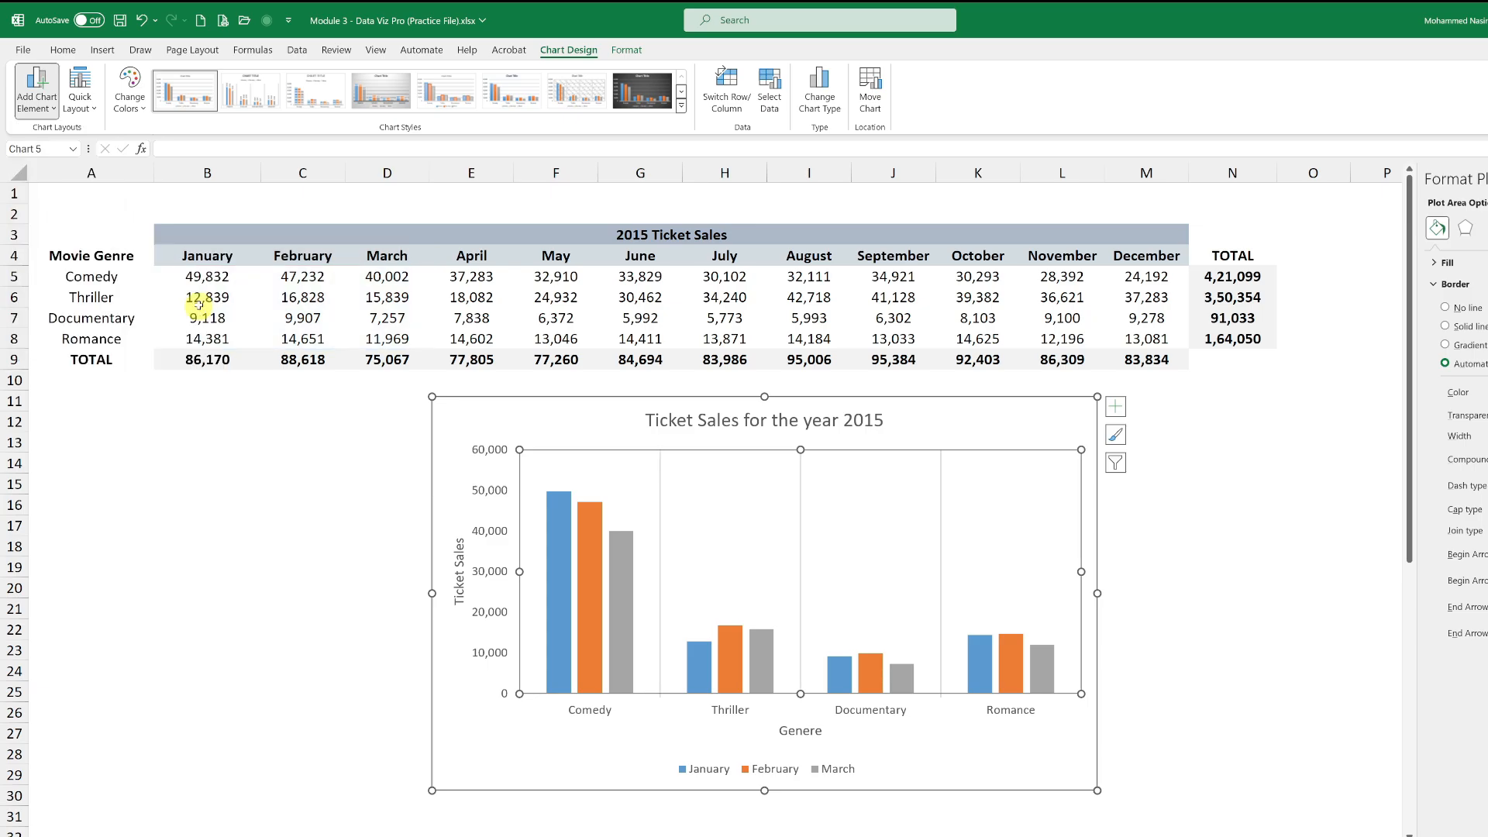
# Step: Set the outline colour of the chart's primary major vertical gridlines to red
pyautogui.click(651, 561)
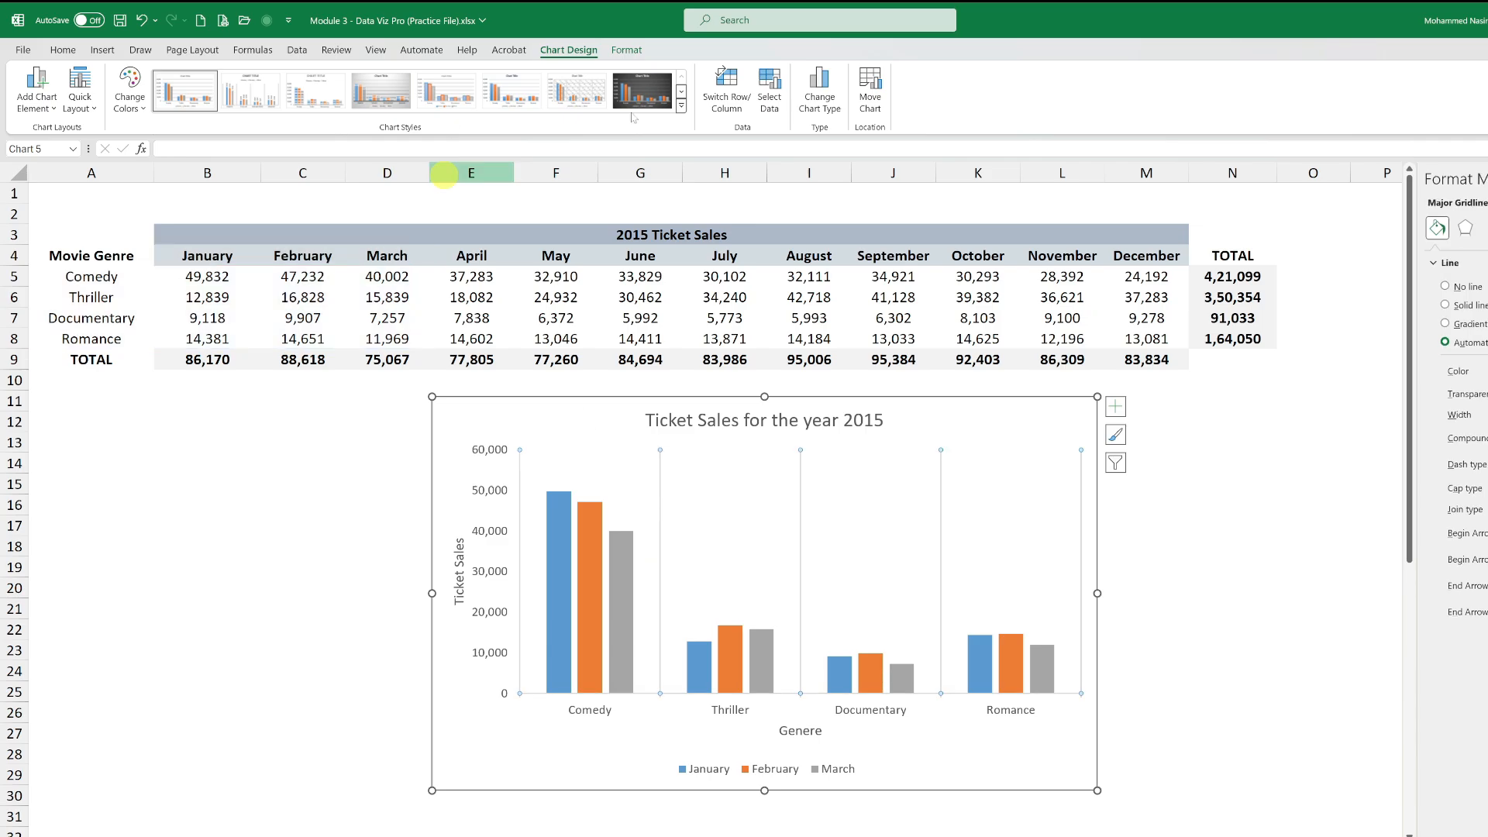
pyautogui.click(640, 51)
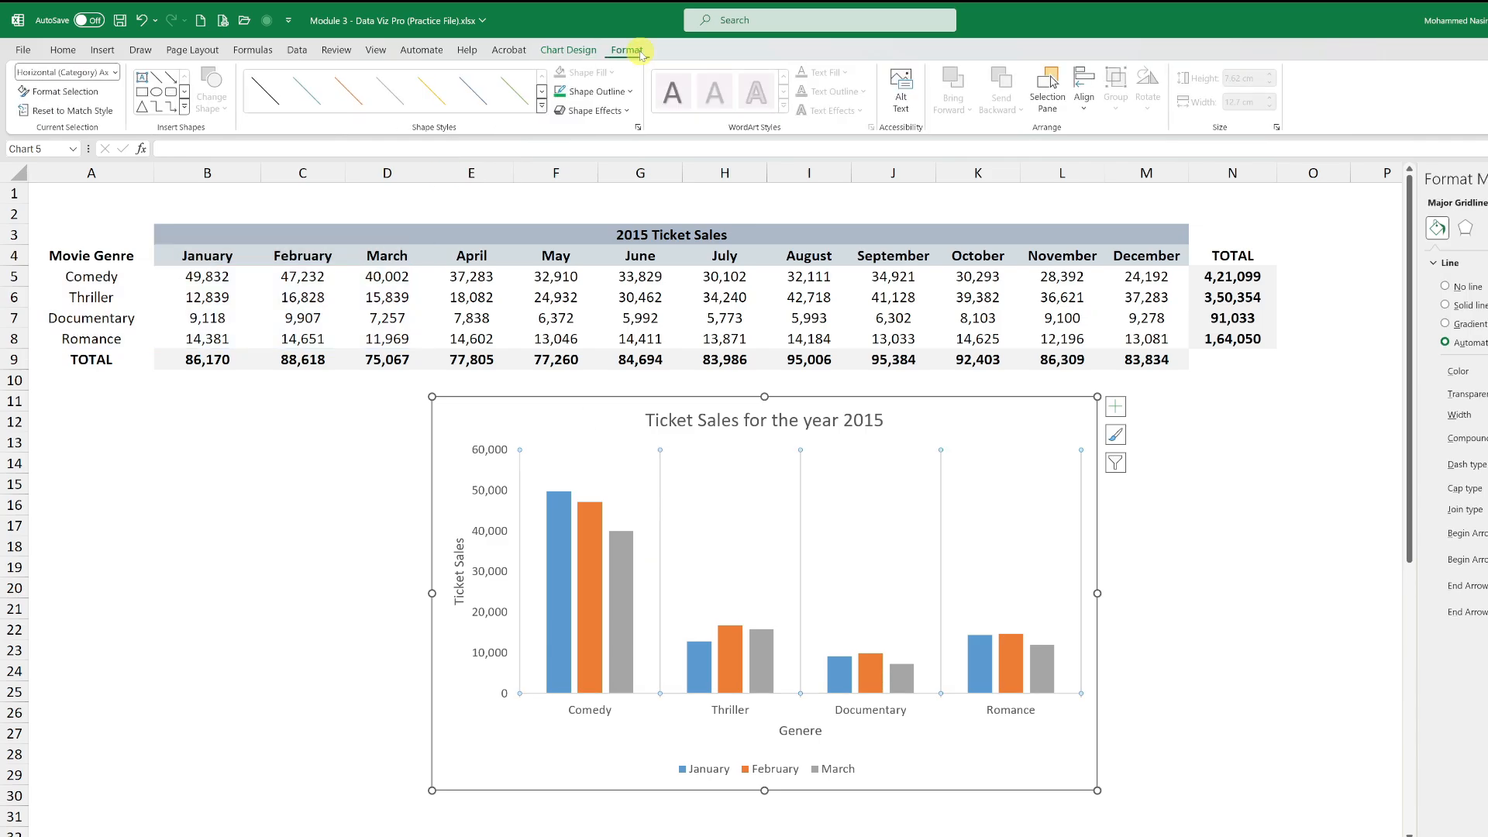
pyautogui.click(618, 92)
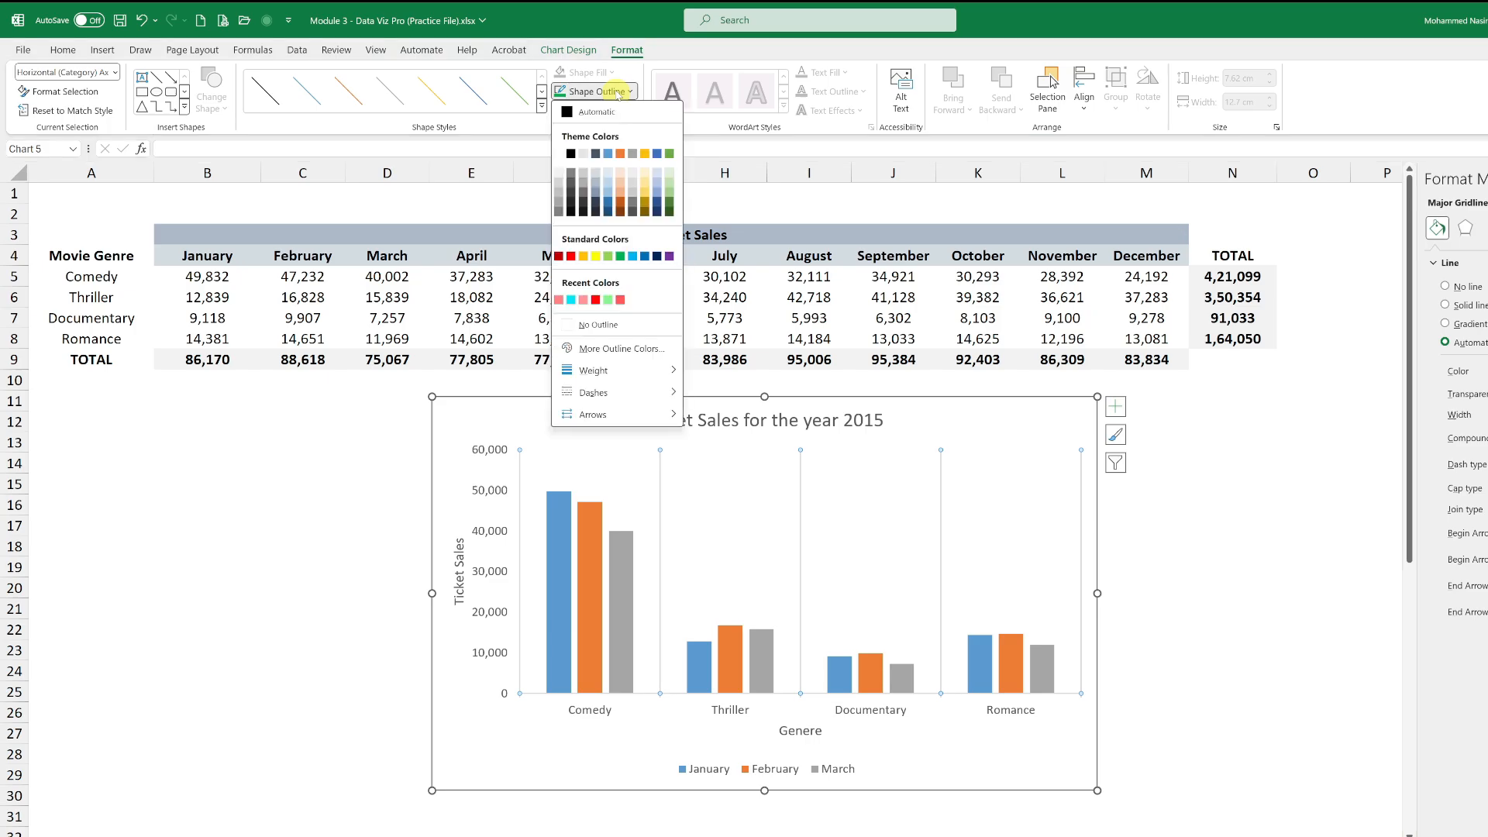
pyautogui.click(571, 257)
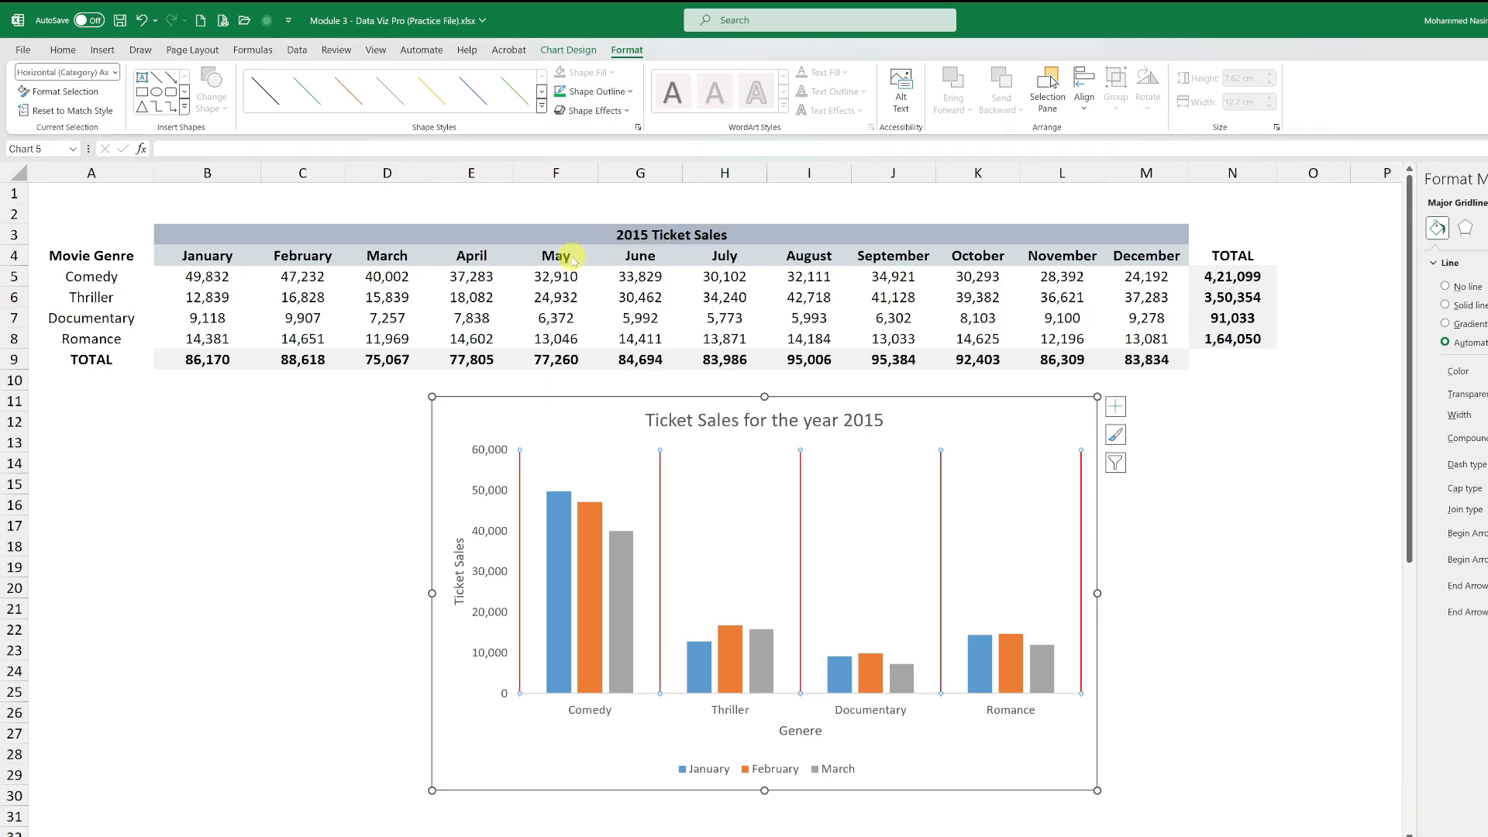
pyautogui.click(333, 490)
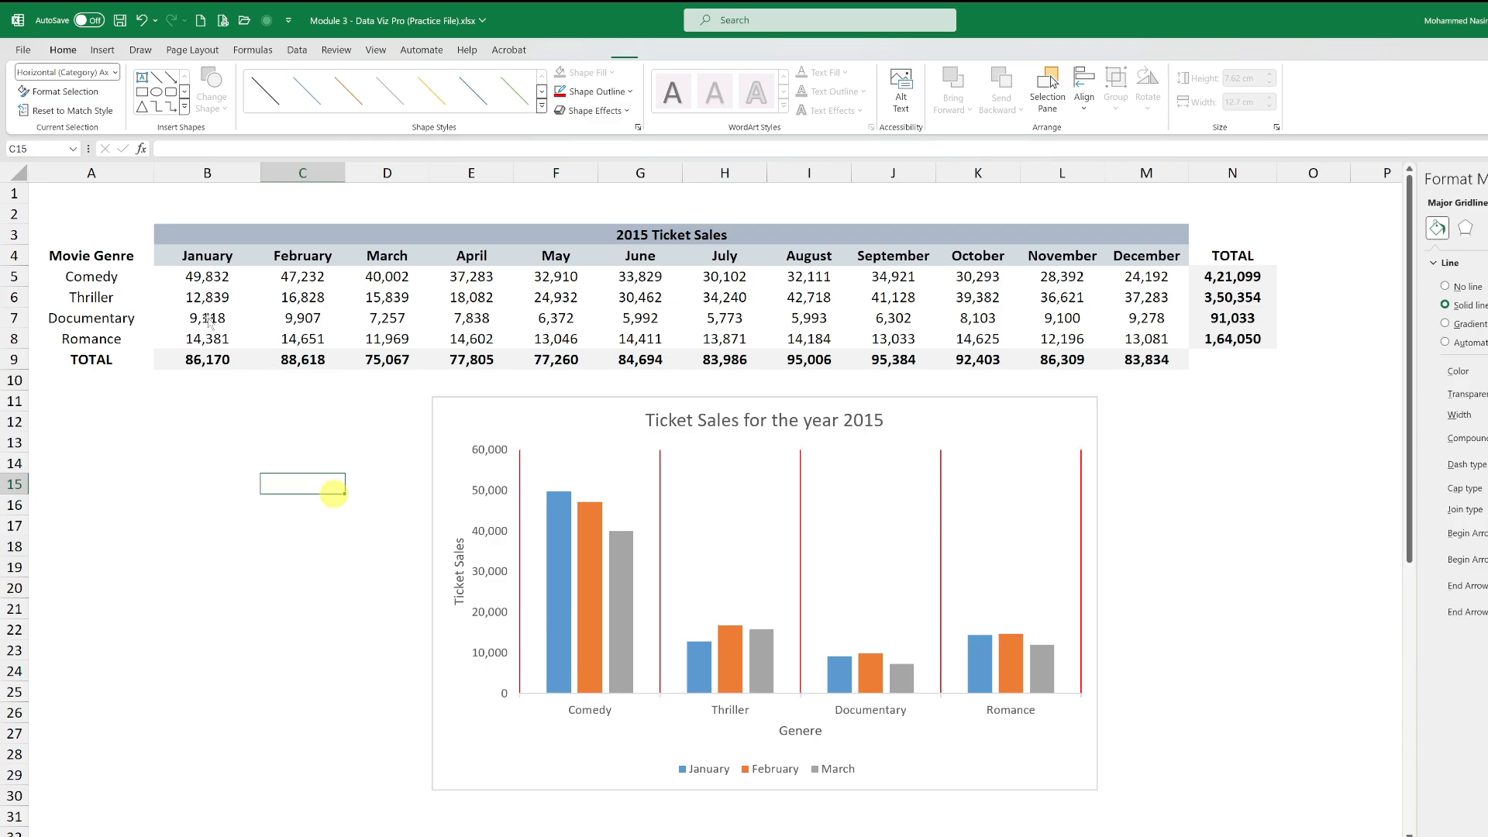
# Step: Add primary minor vertical gridlines to the column chart
pyautogui.click(547, 460)
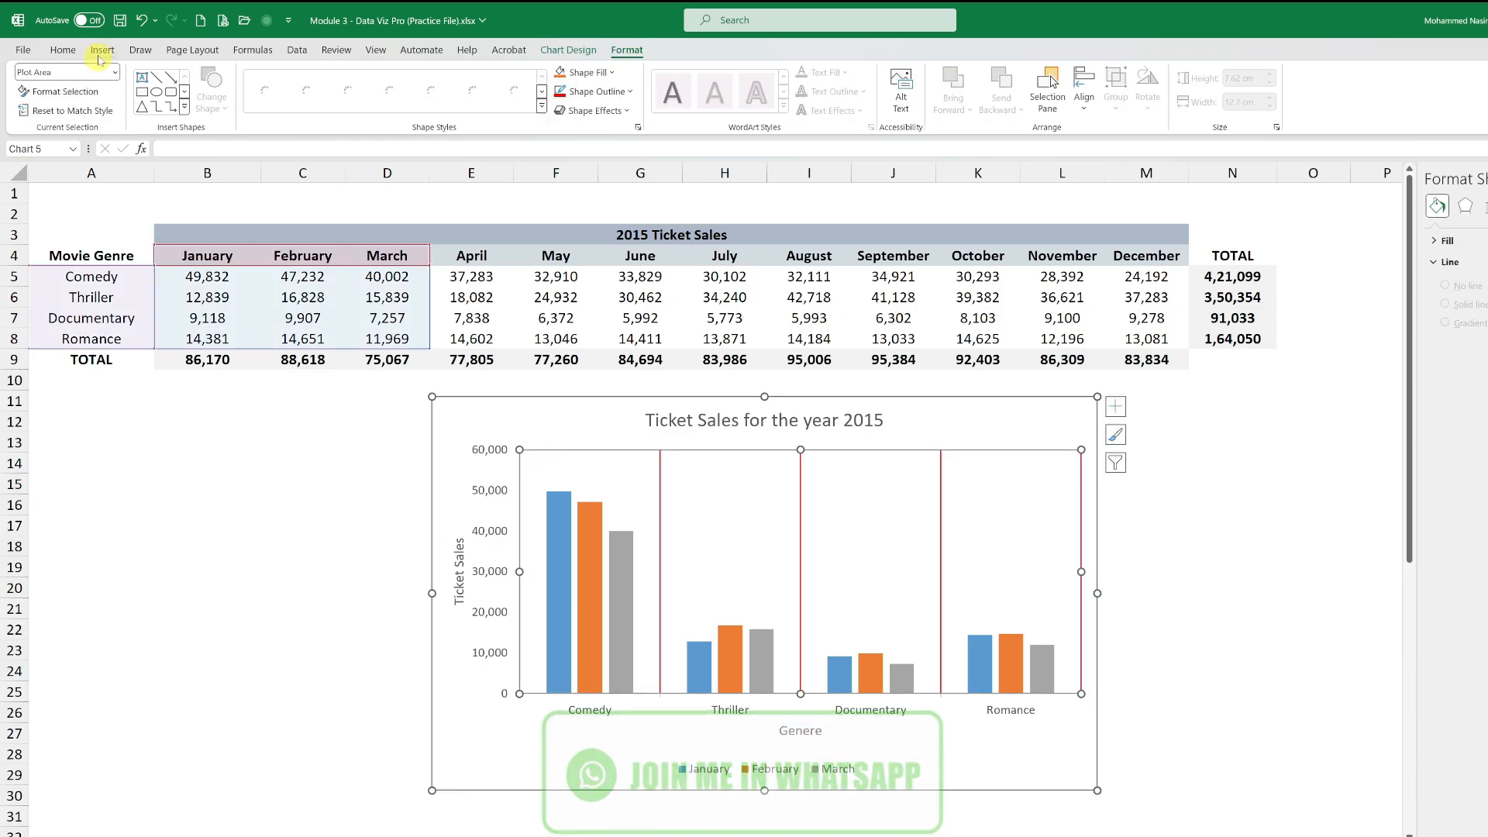
pyautogui.click(568, 50)
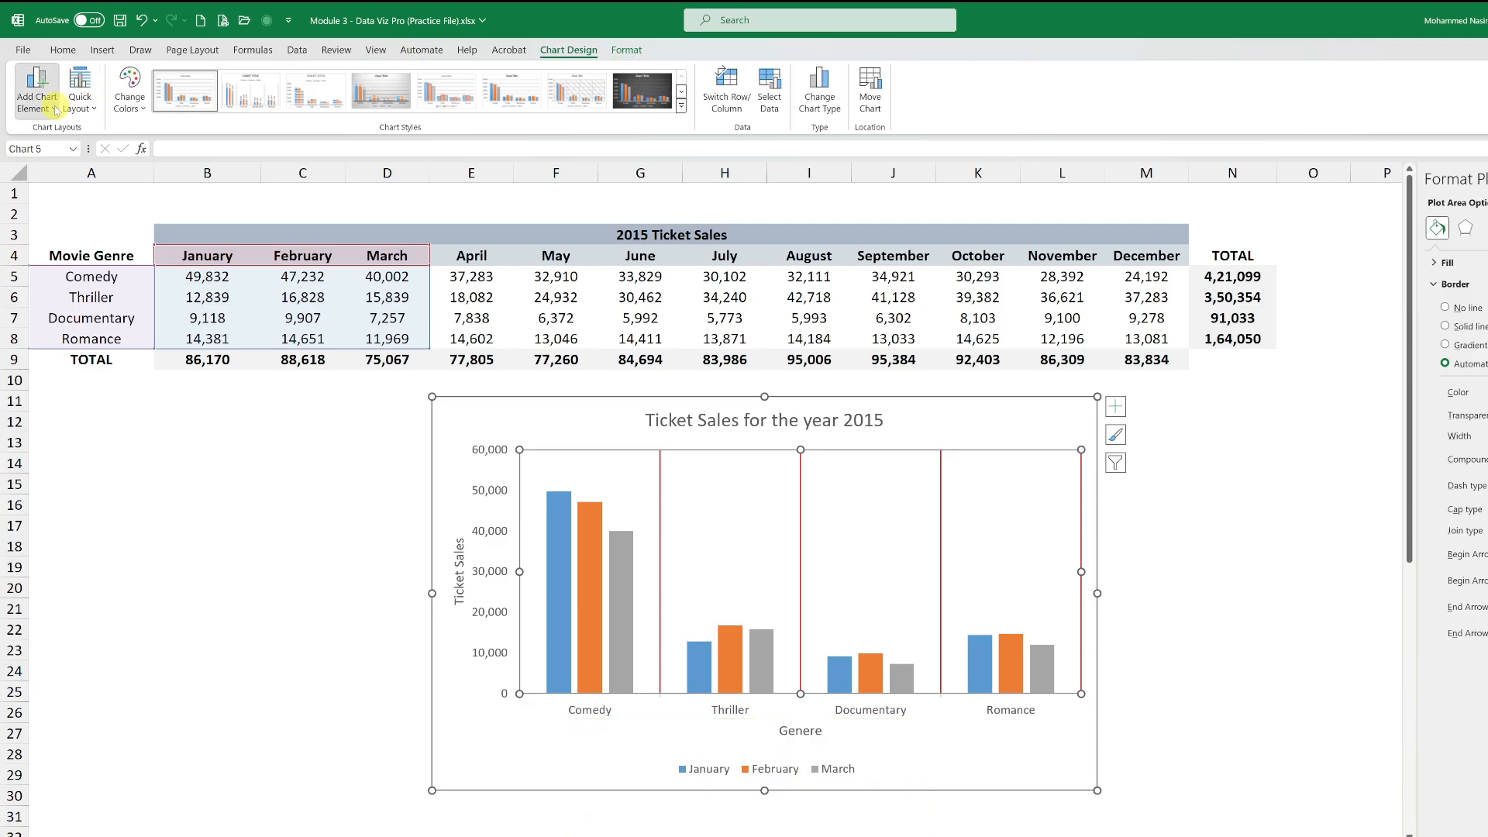
pyautogui.click(56, 111)
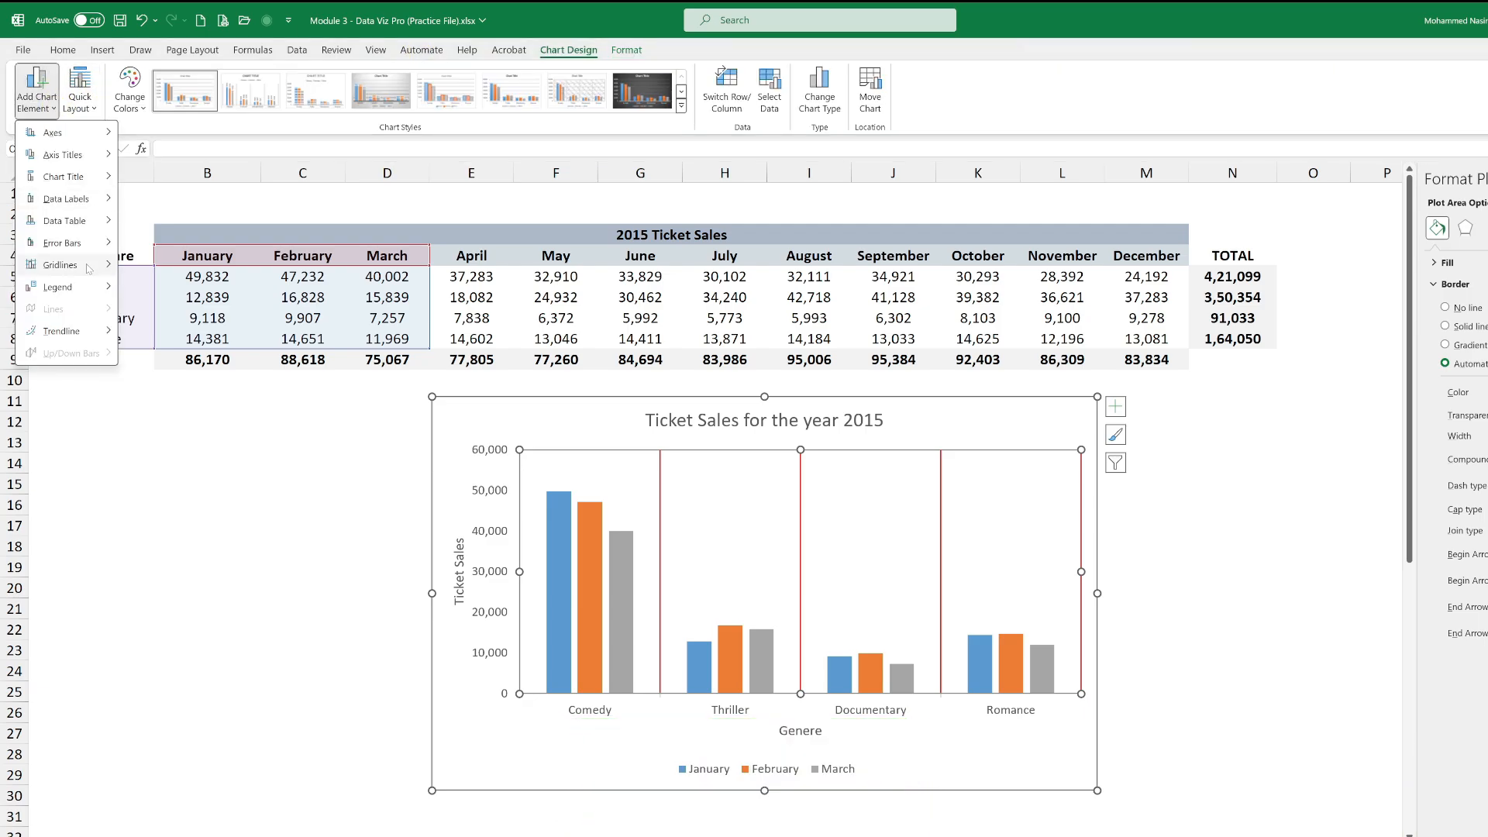
pyautogui.moveTo(88, 268)
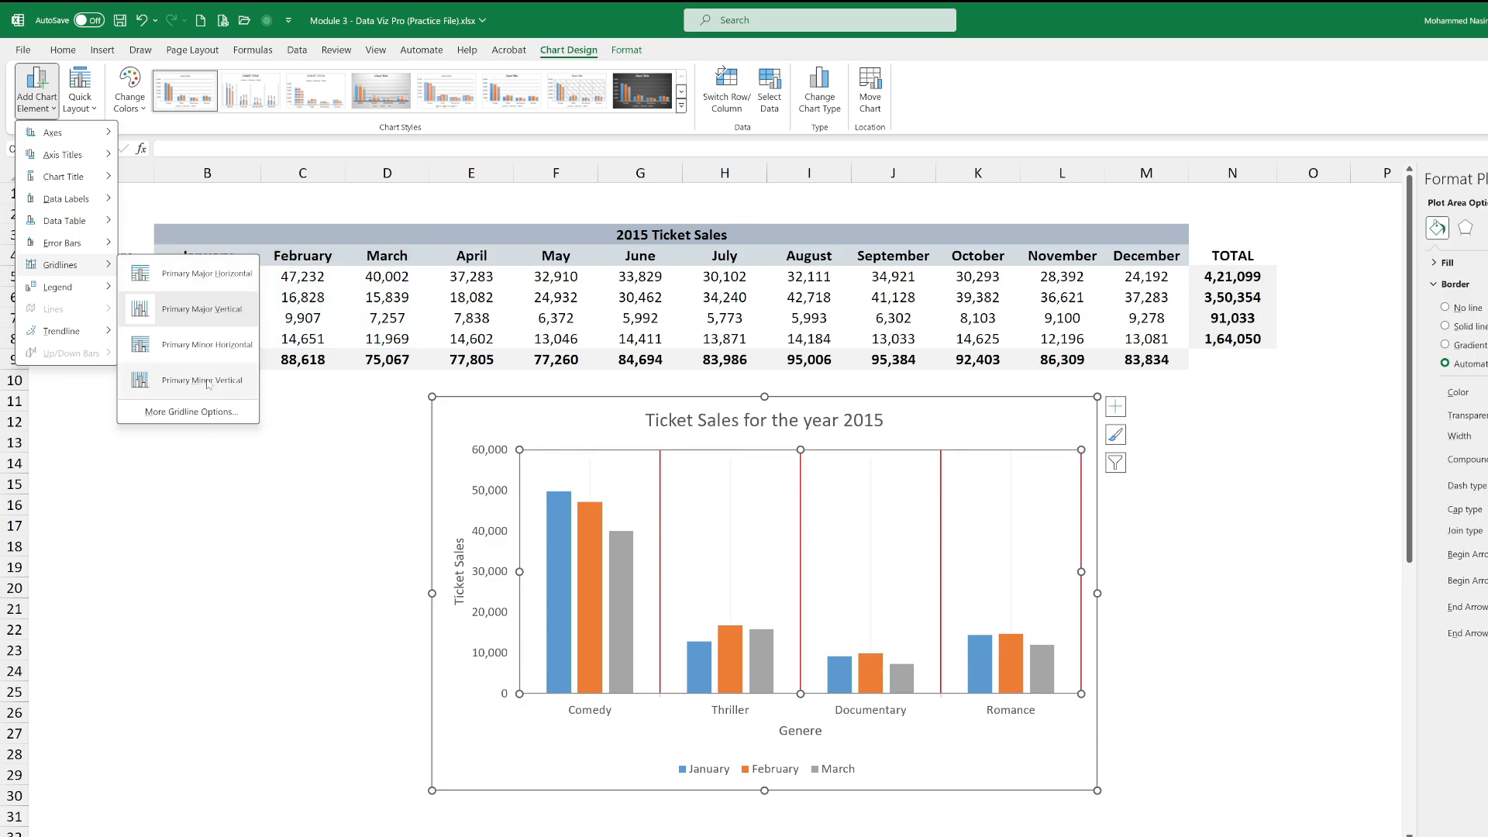
pyautogui.click(208, 381)
# Step: Set the outline colour of the chart's primary minor vertical gridlines to the standard orange
pyautogui.click(589, 467)
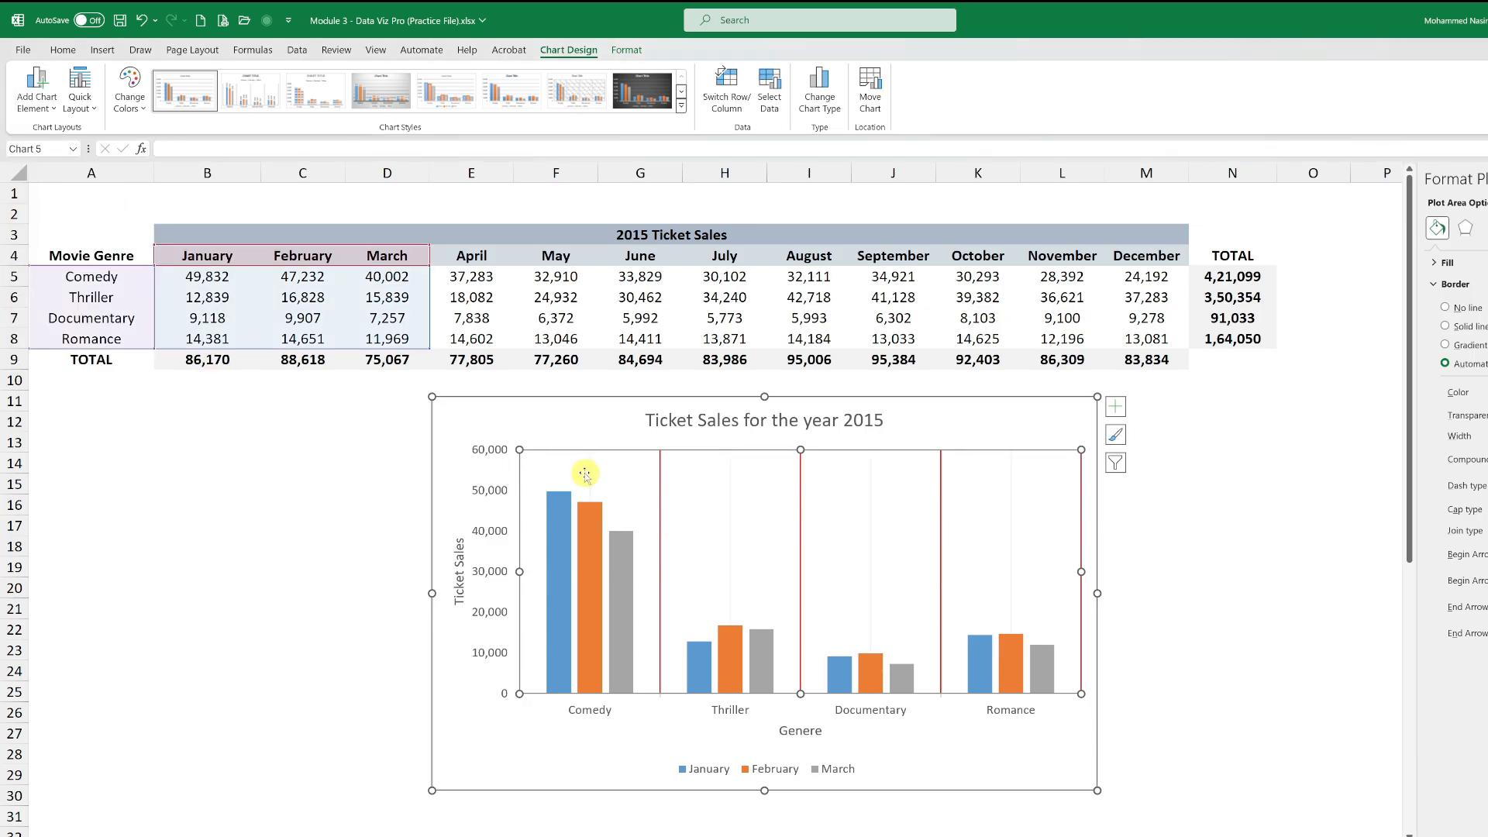
pyautogui.click(590, 478)
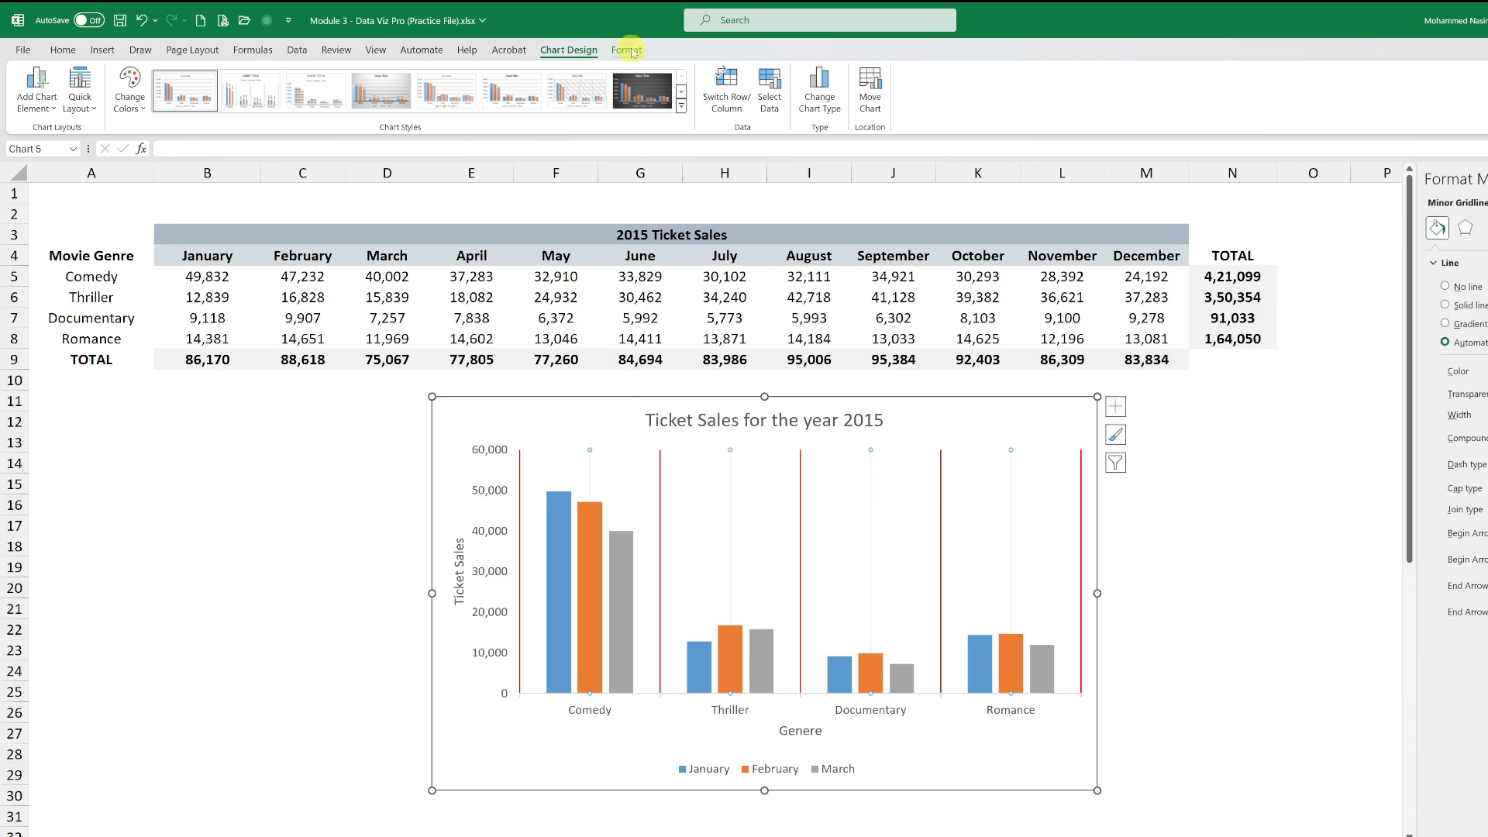
pyautogui.click(629, 51)
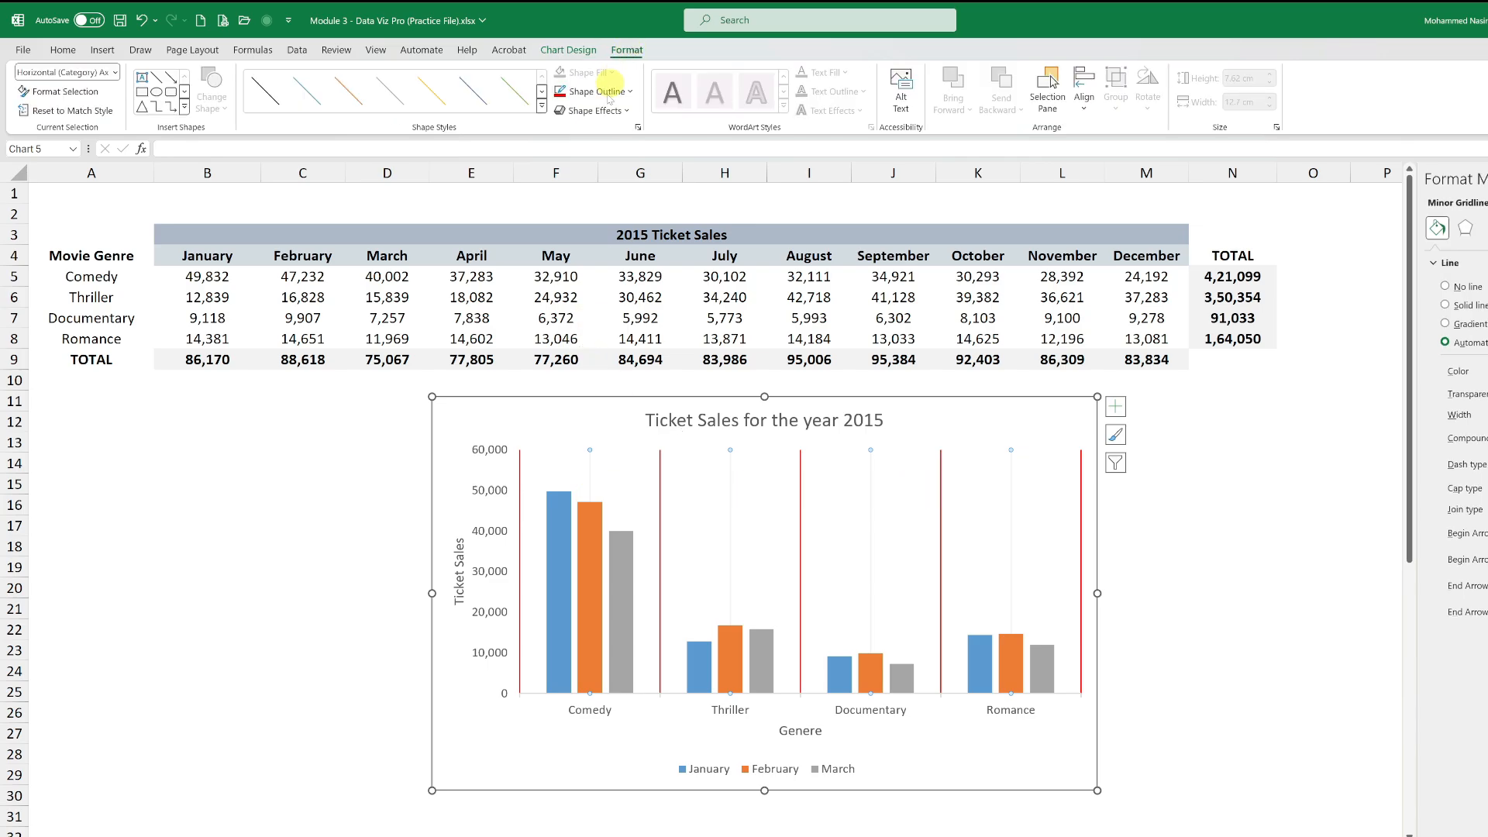
pyautogui.click(609, 93)
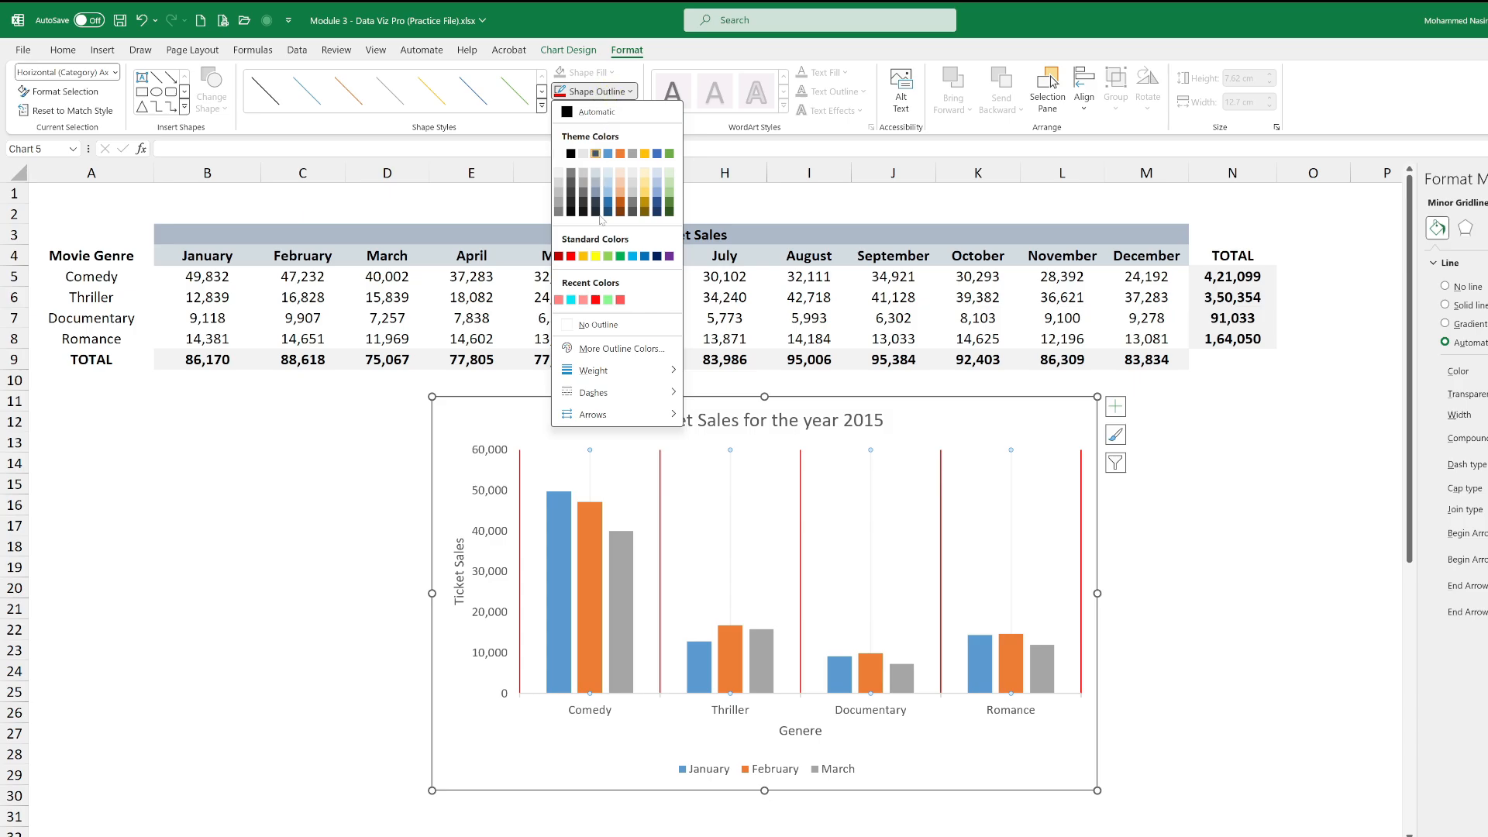
pyautogui.click(583, 257)
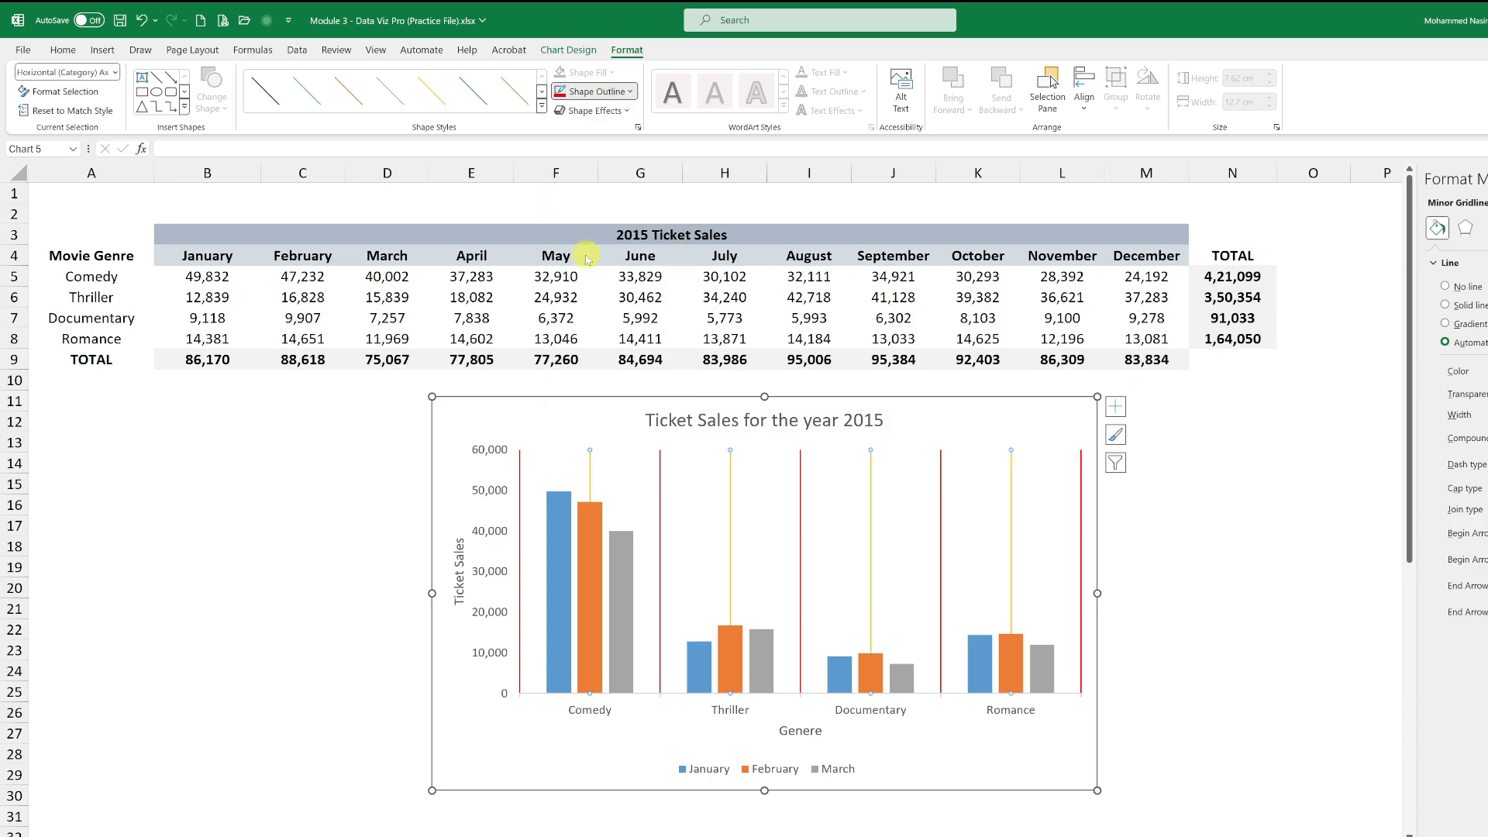
pyautogui.click(577, 256)
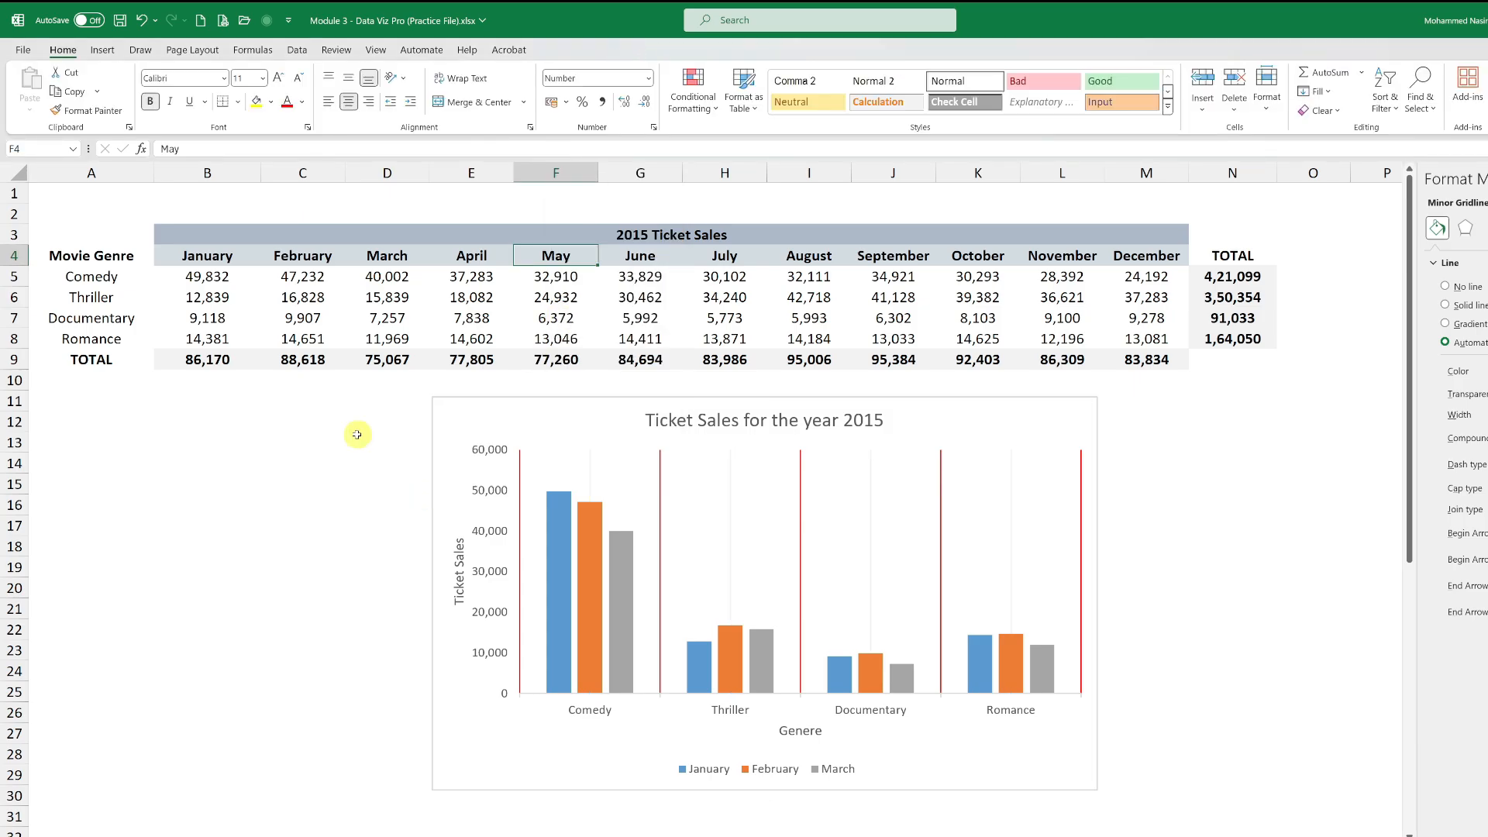
pyautogui.click(388, 525)
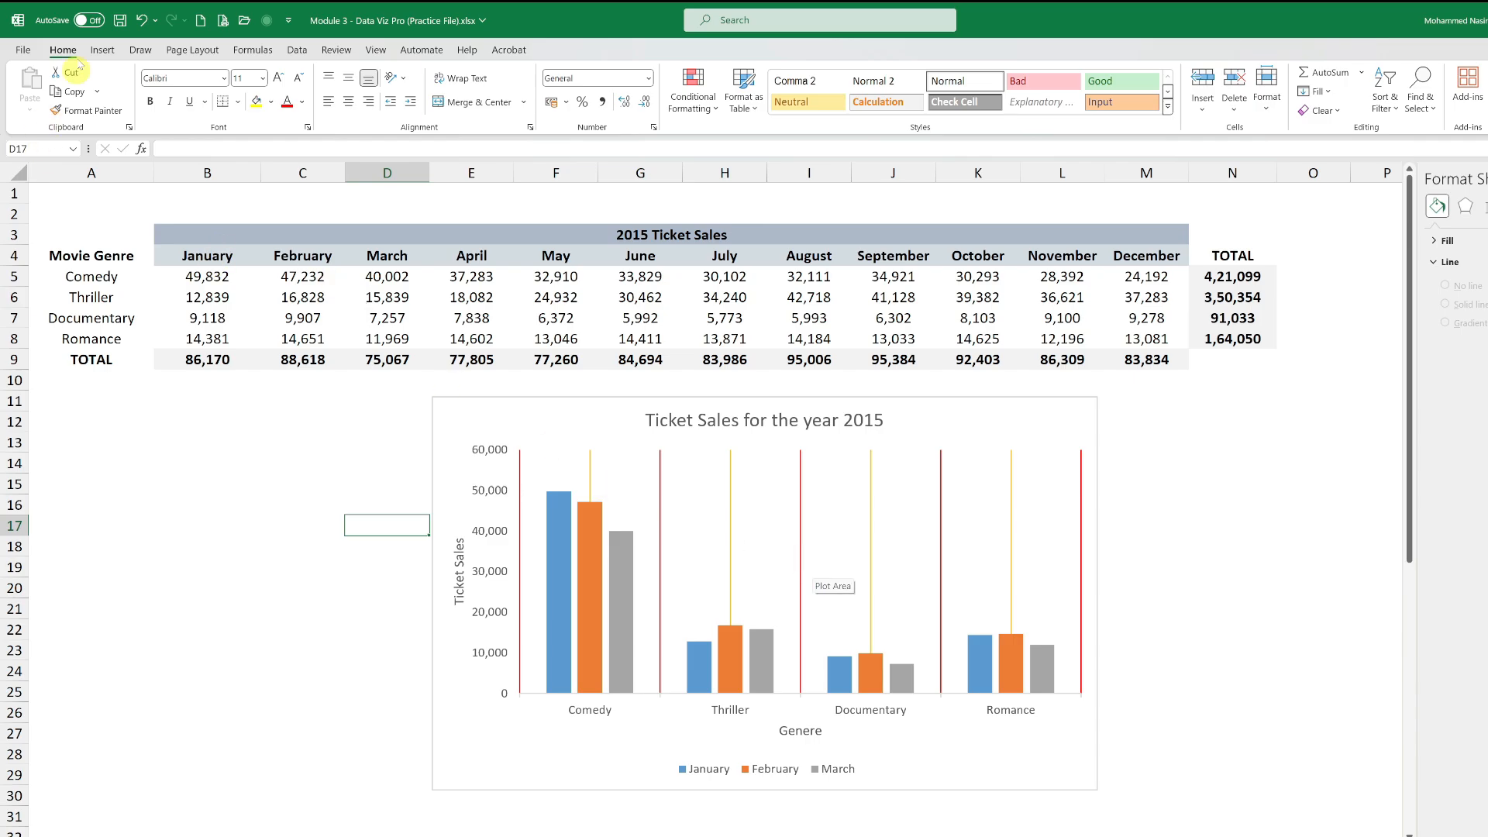
# Step: Move the chart's legend to the left of the plot area and return it to the bottom
pyautogui.click(469, 433)
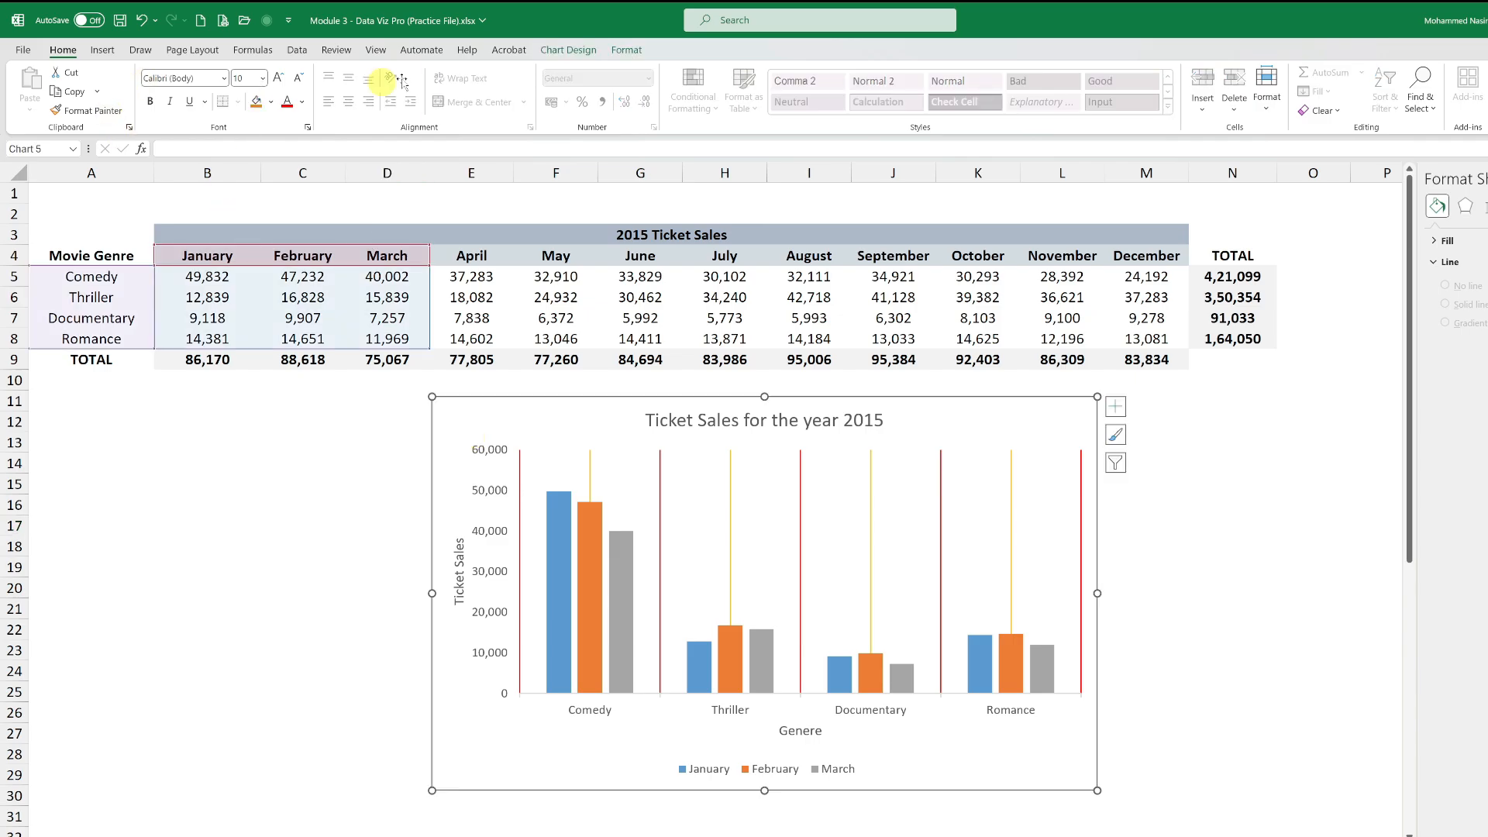
pyautogui.click(551, 51)
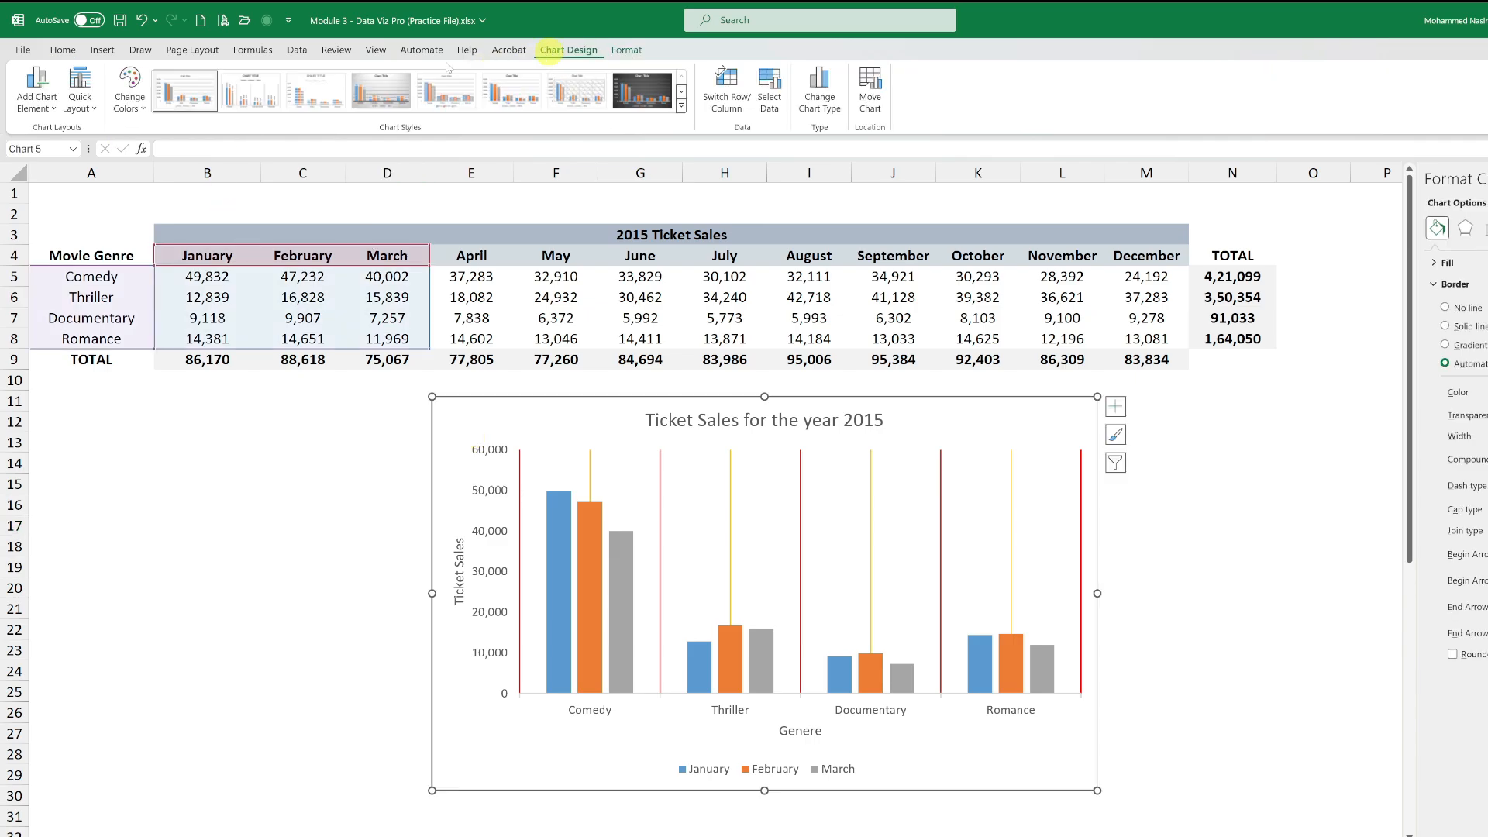
pyautogui.click(56, 110)
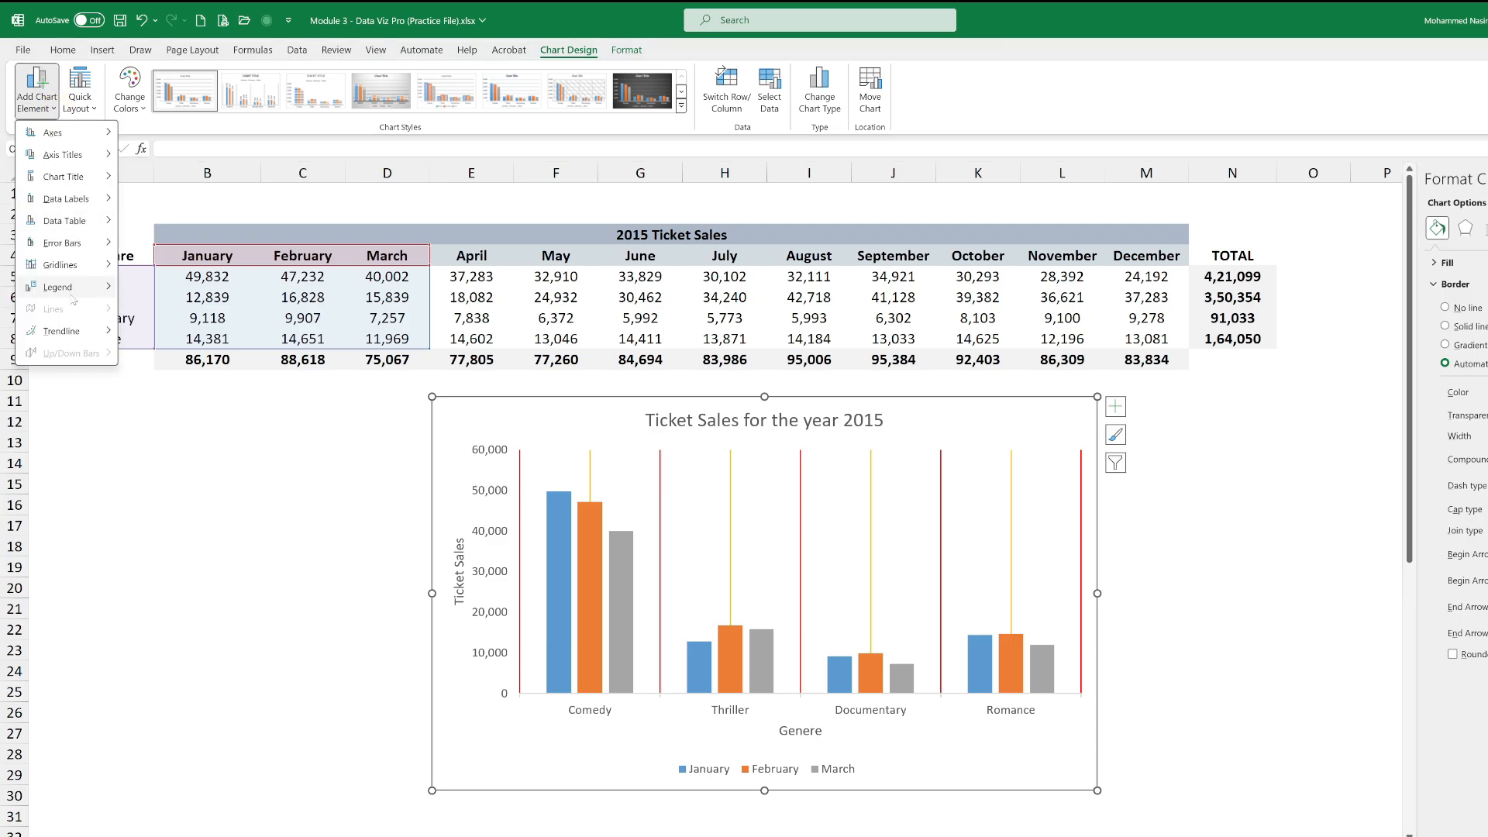
pyautogui.moveTo(109, 292)
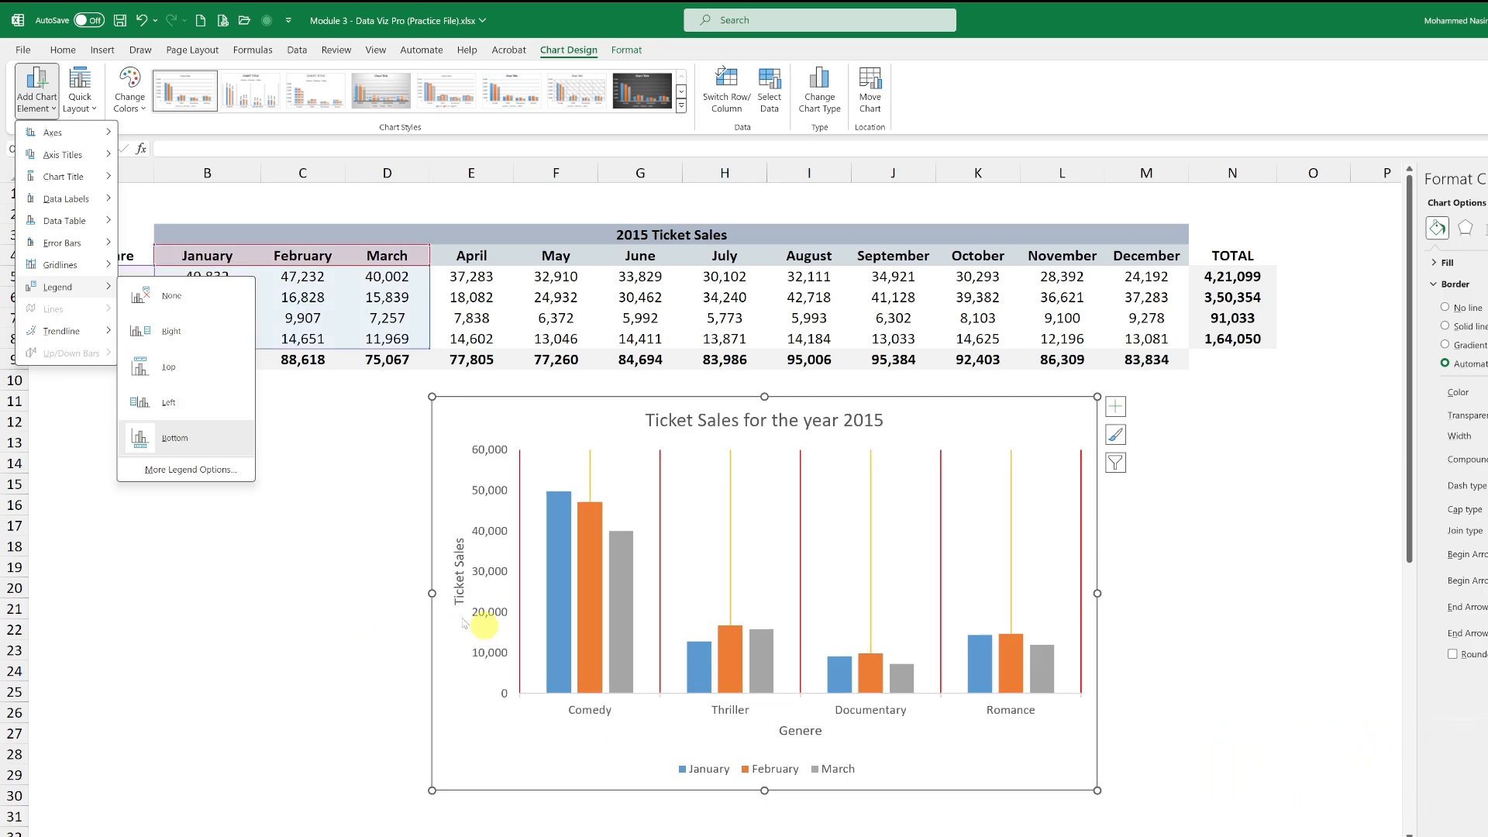
pyautogui.click(166, 406)
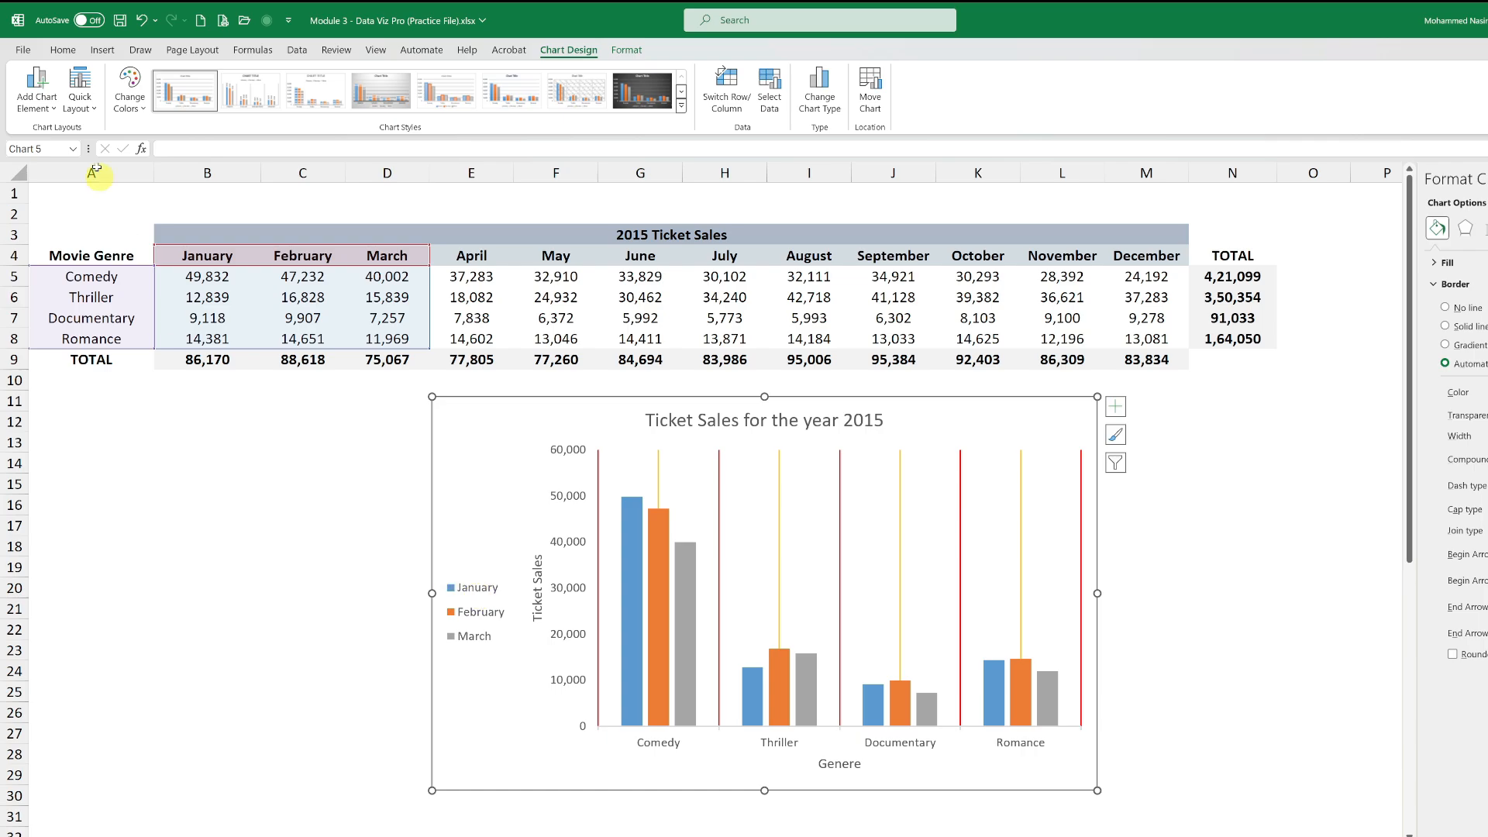
pyautogui.click(52, 113)
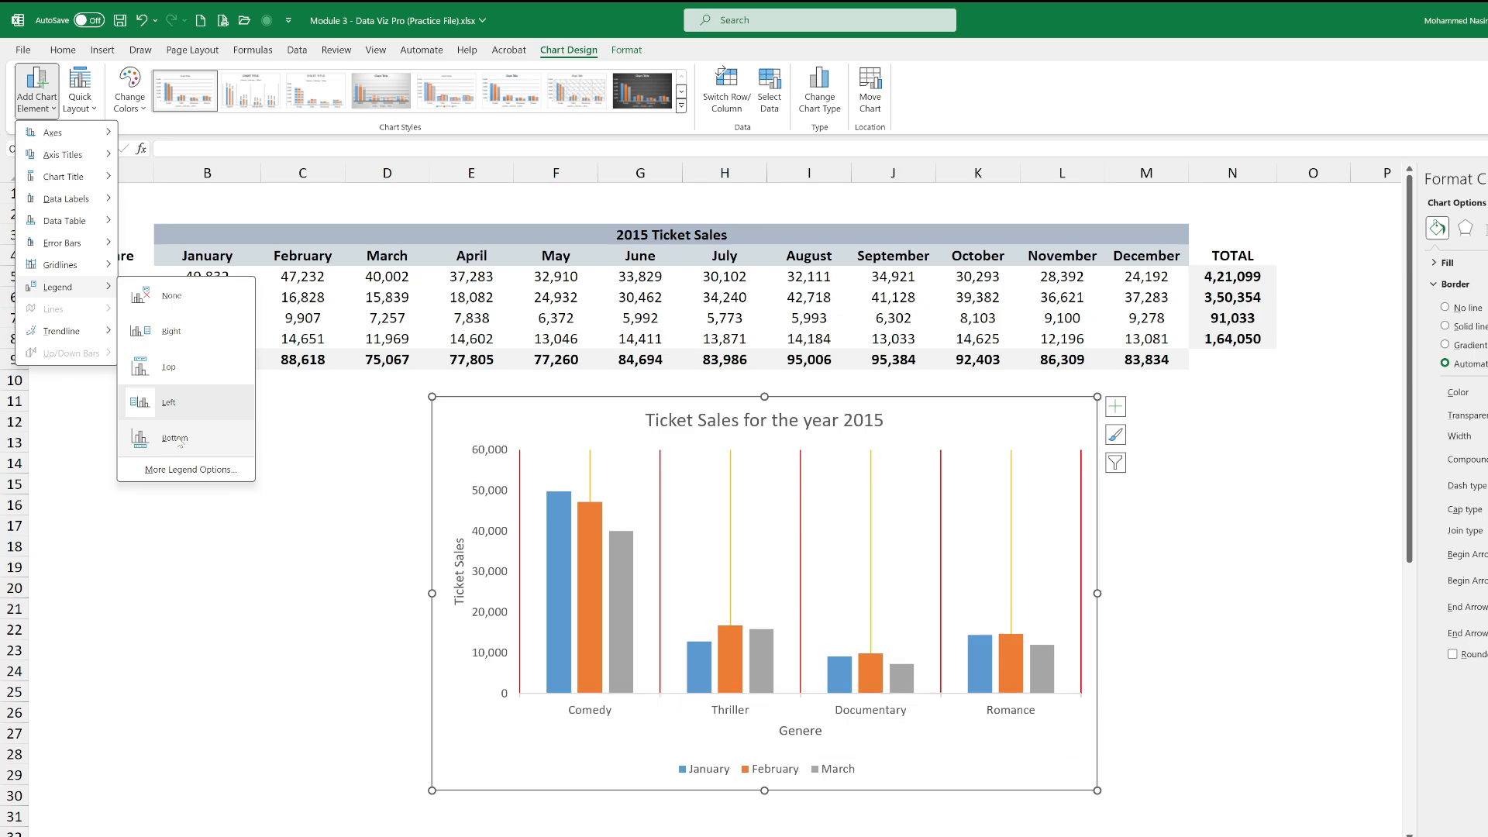
pyautogui.click(176, 438)
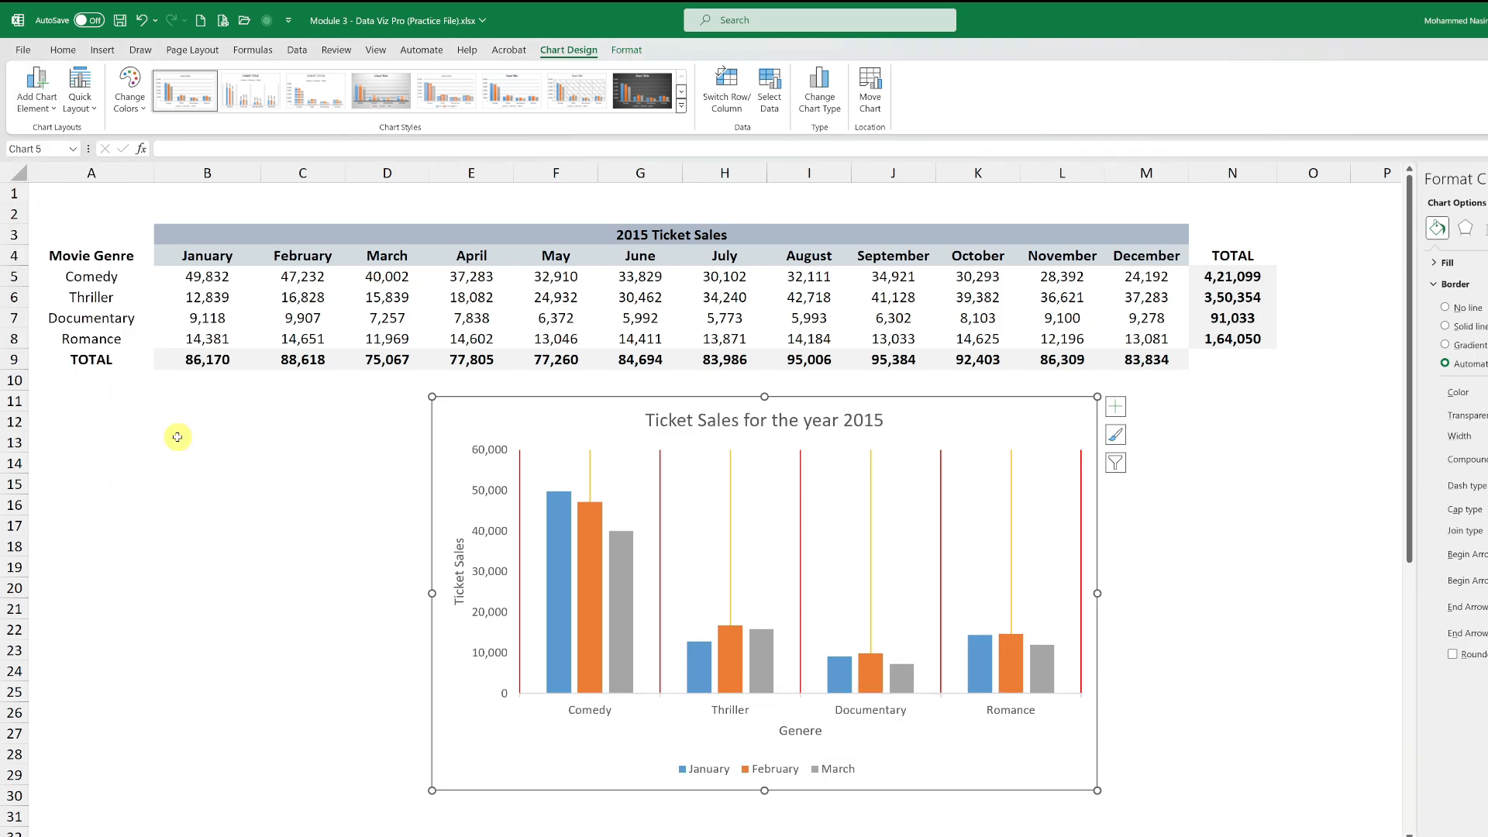
pyautogui.click(56, 109)
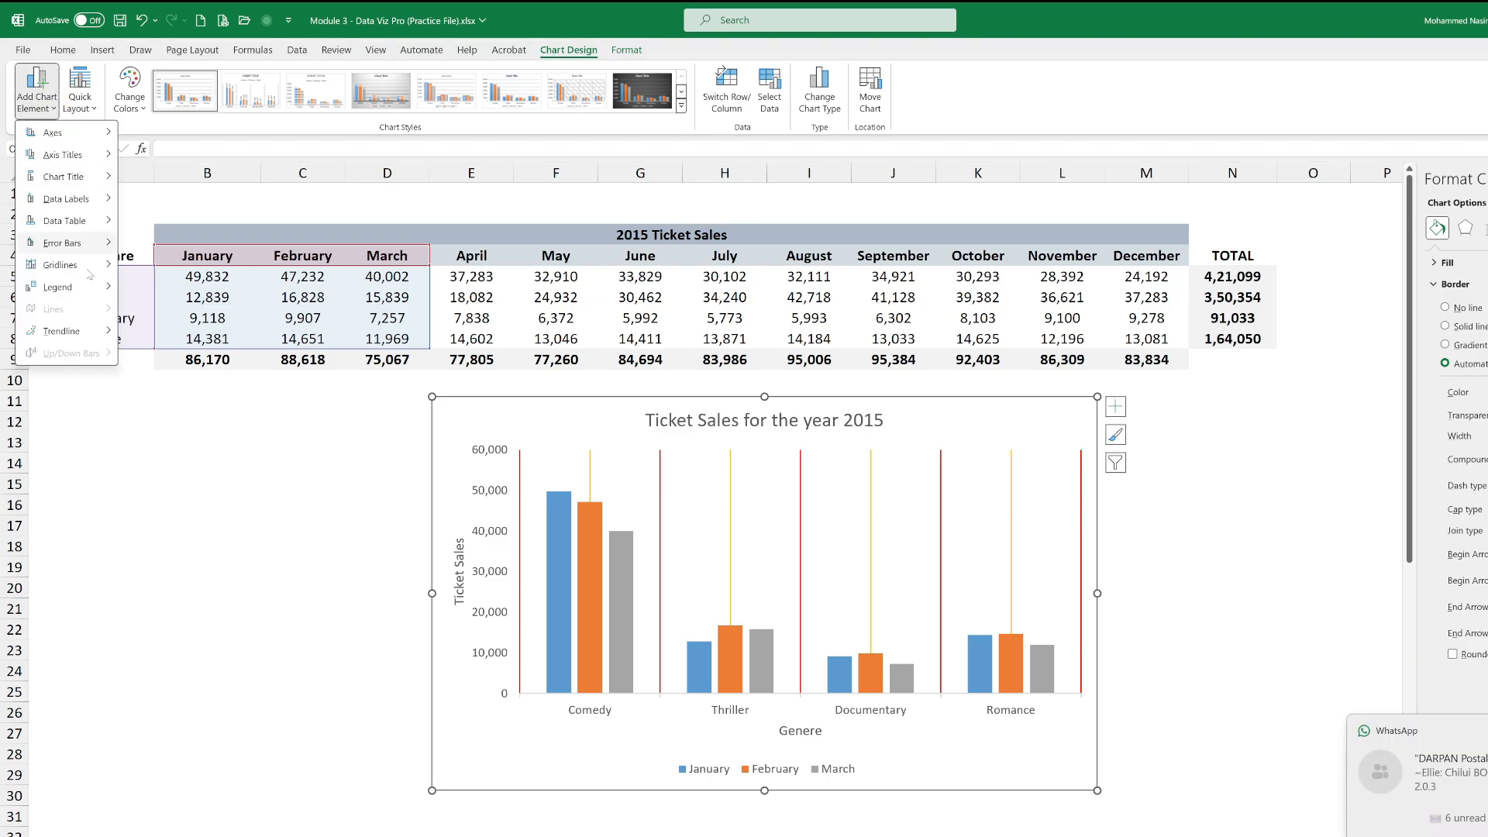
pyautogui.moveTo(84, 338)
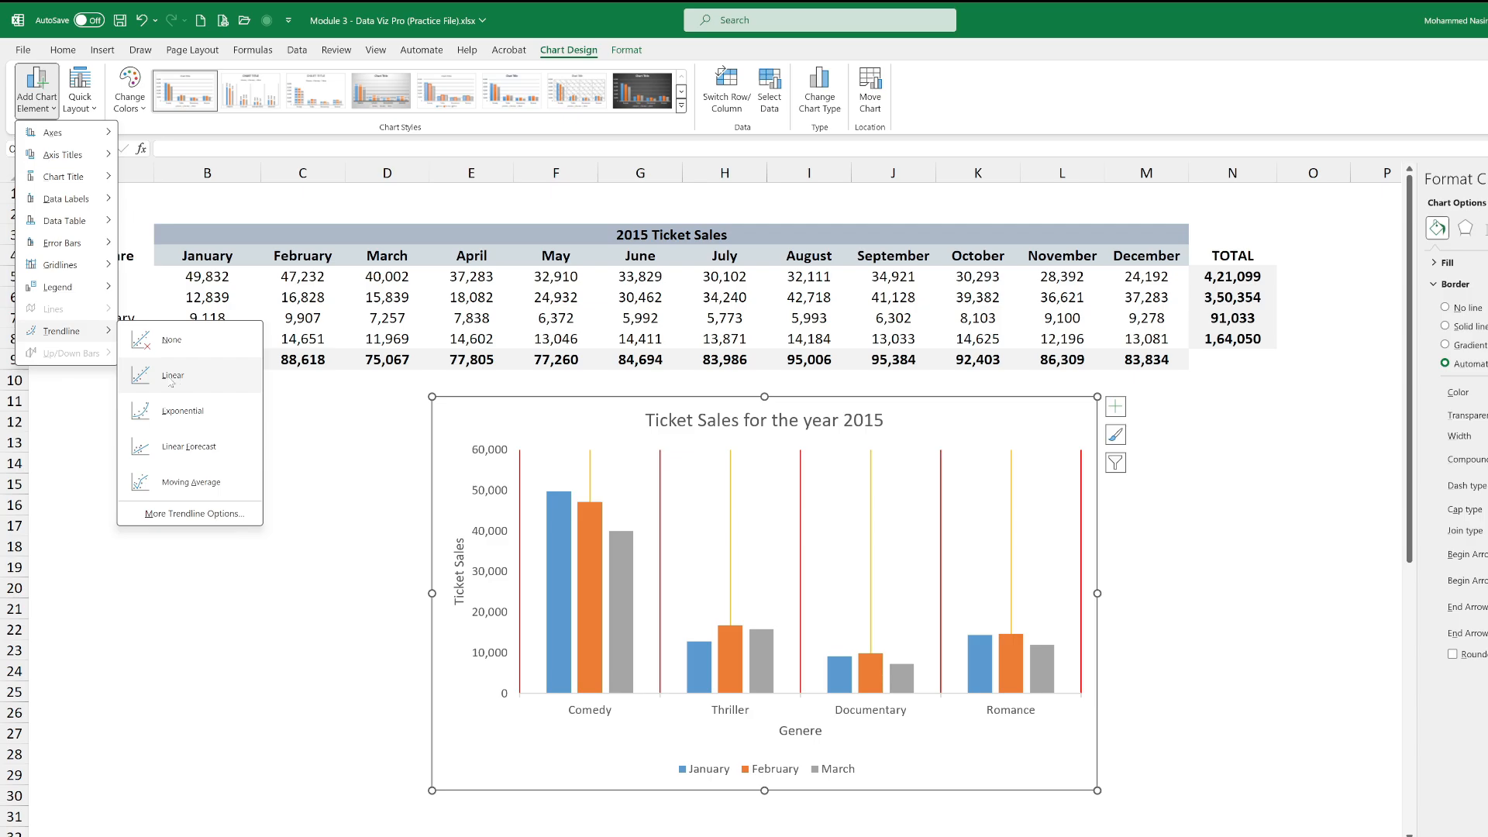
pyautogui.click(302, 533)
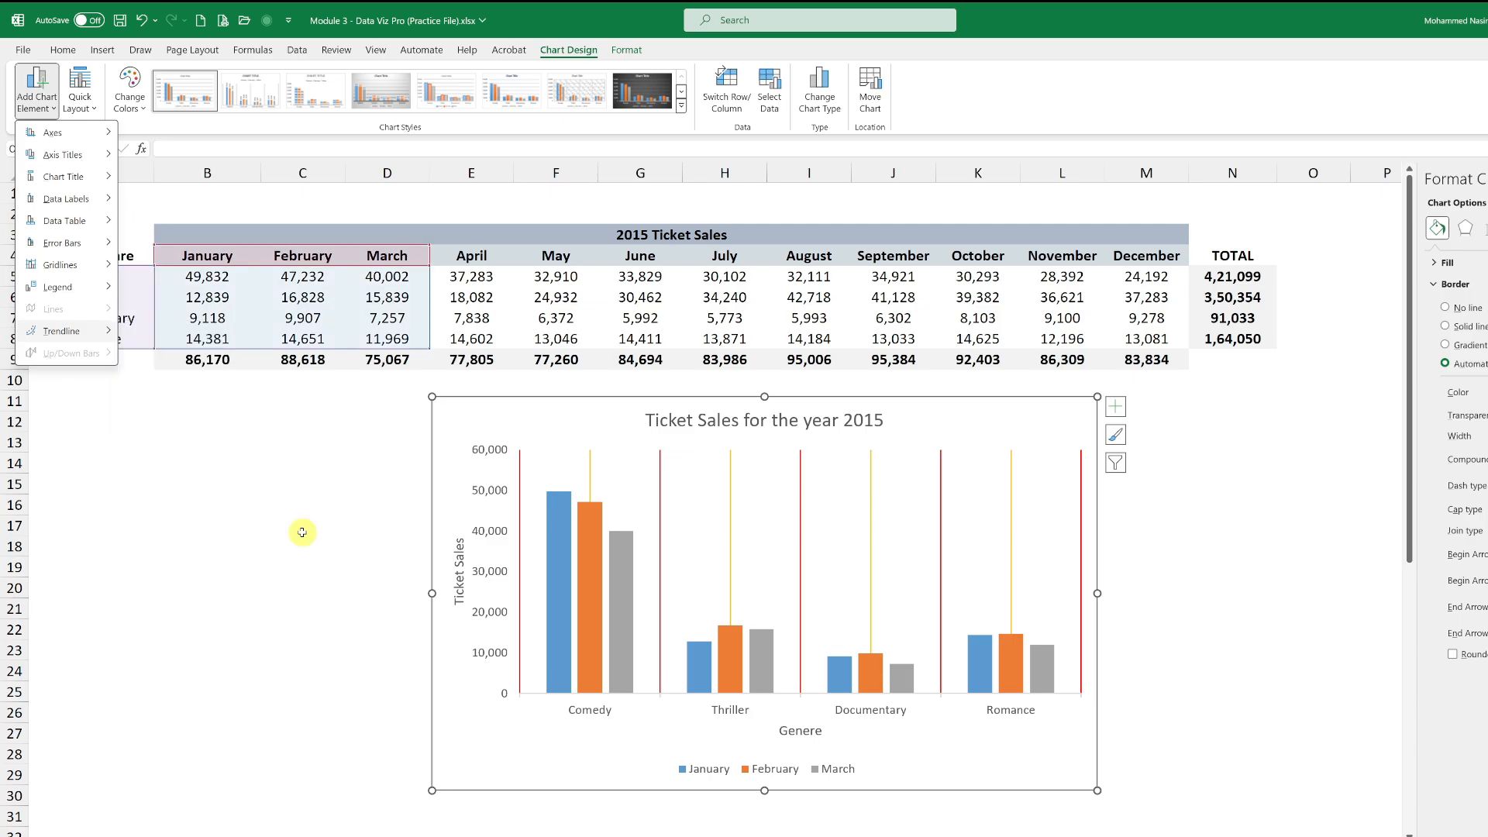
pyautogui.click(454, 439)
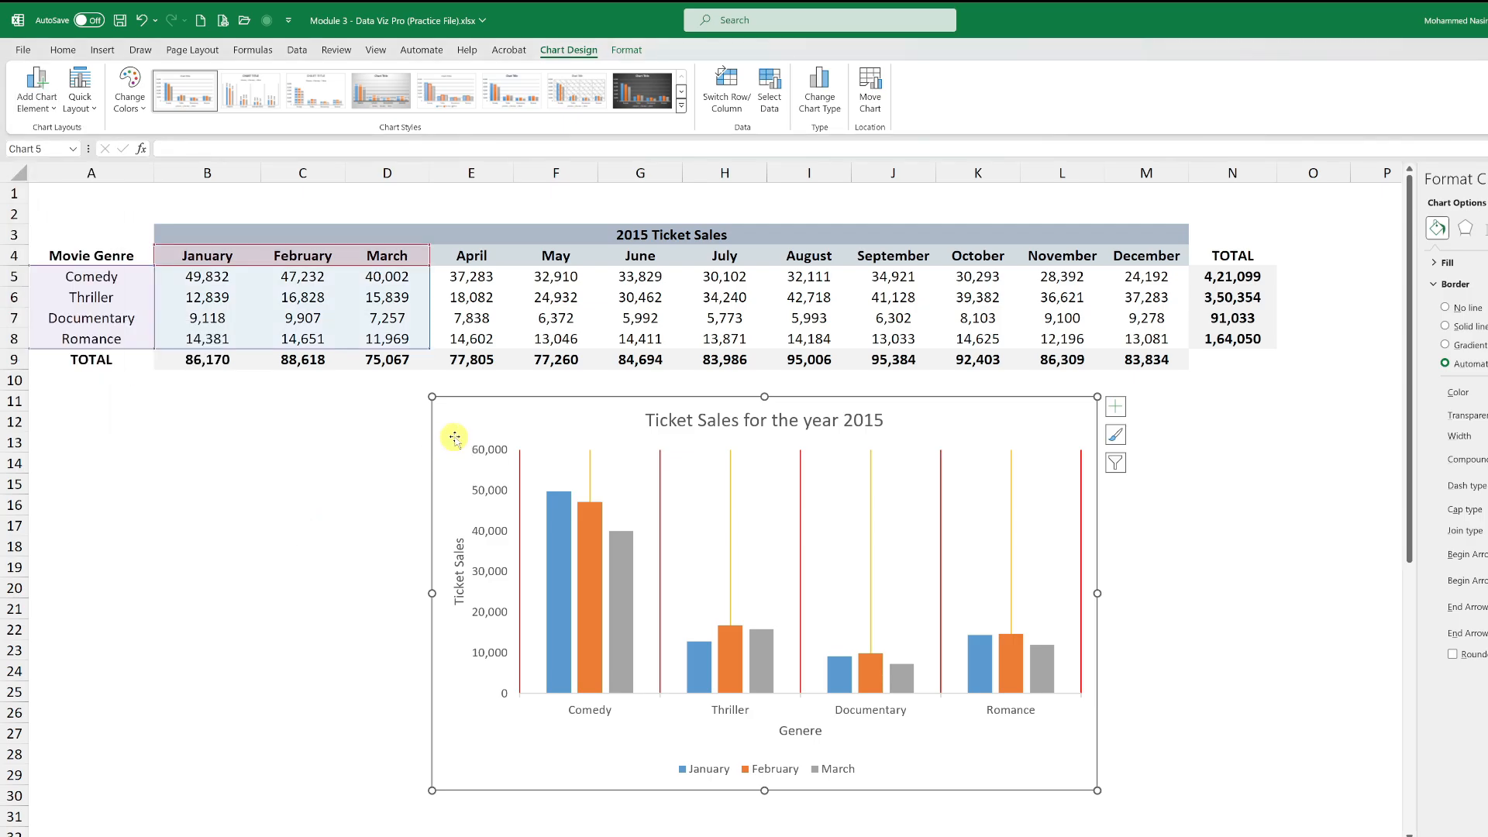